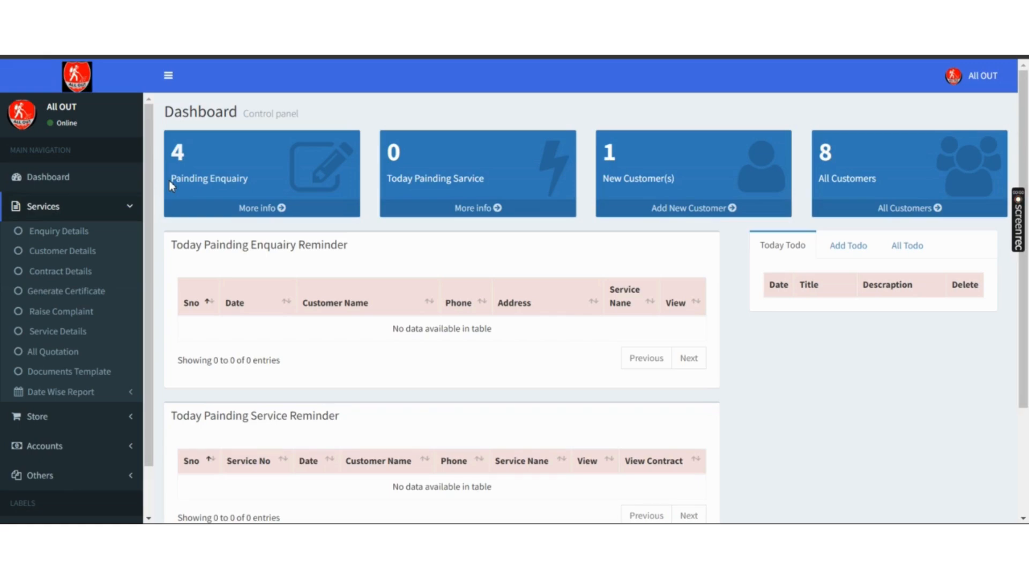
- Browse the Store, Accounts and Others sidebar sections, then expand Services
left_click(123, 426)
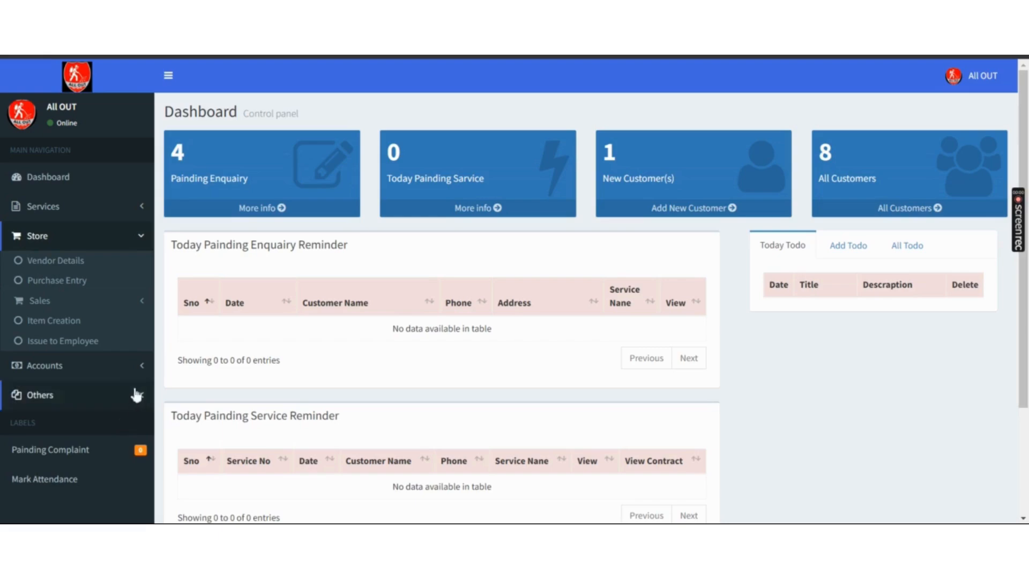
left_click(138, 365)
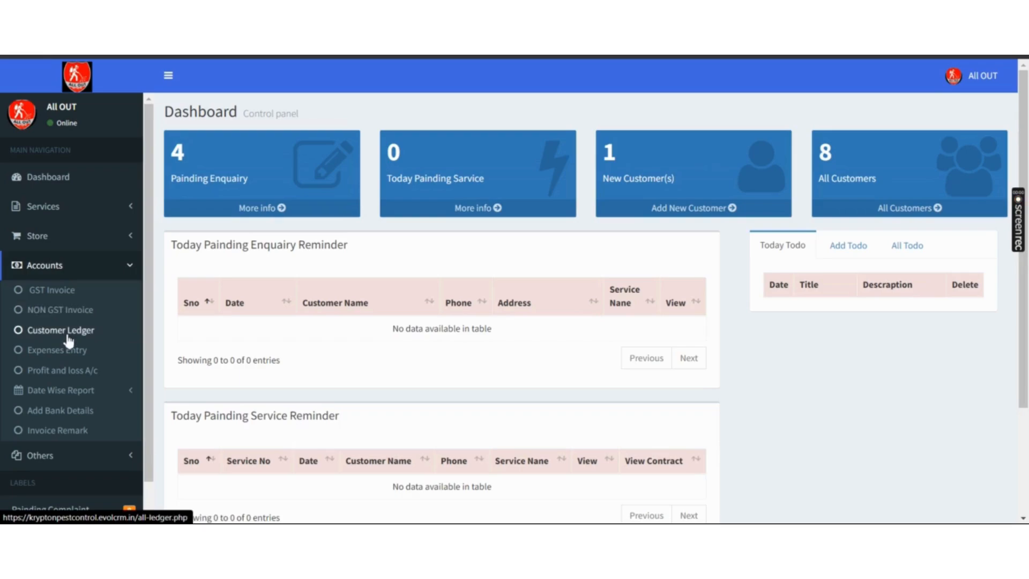
left_click(87, 395)
left_click(87, 394)
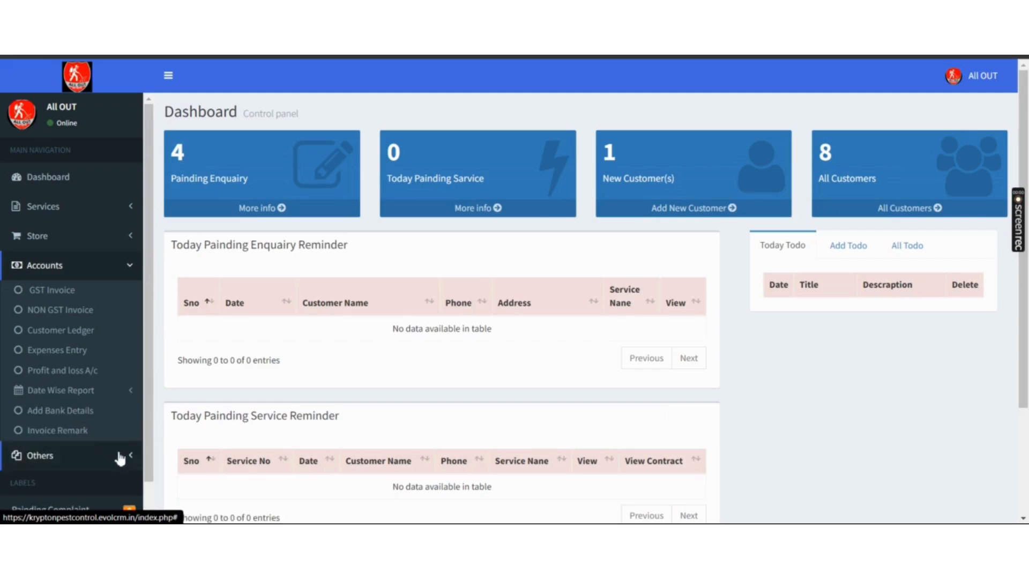
left_click(125, 459)
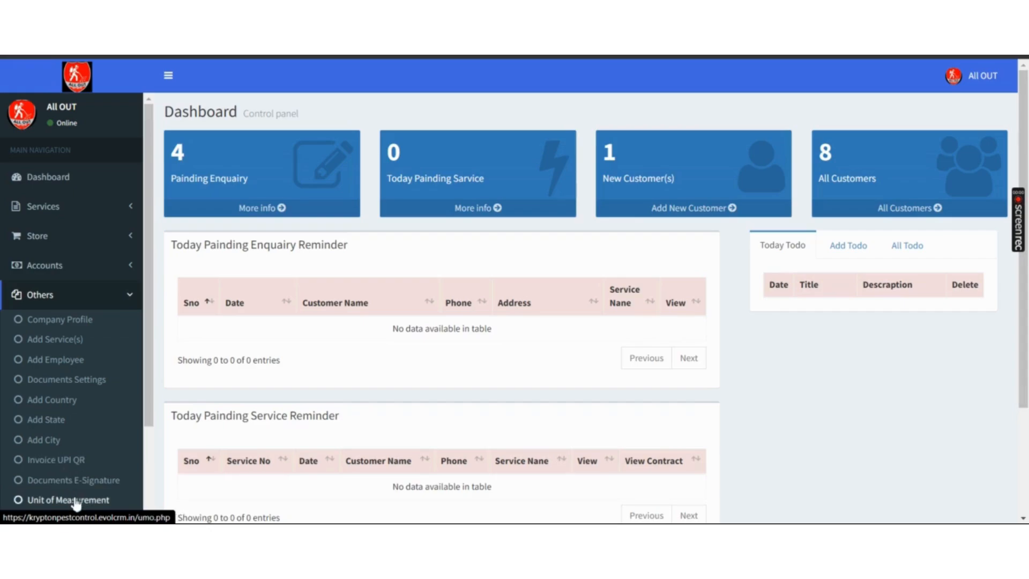
left_click_drag(150, 395, 152, 485)
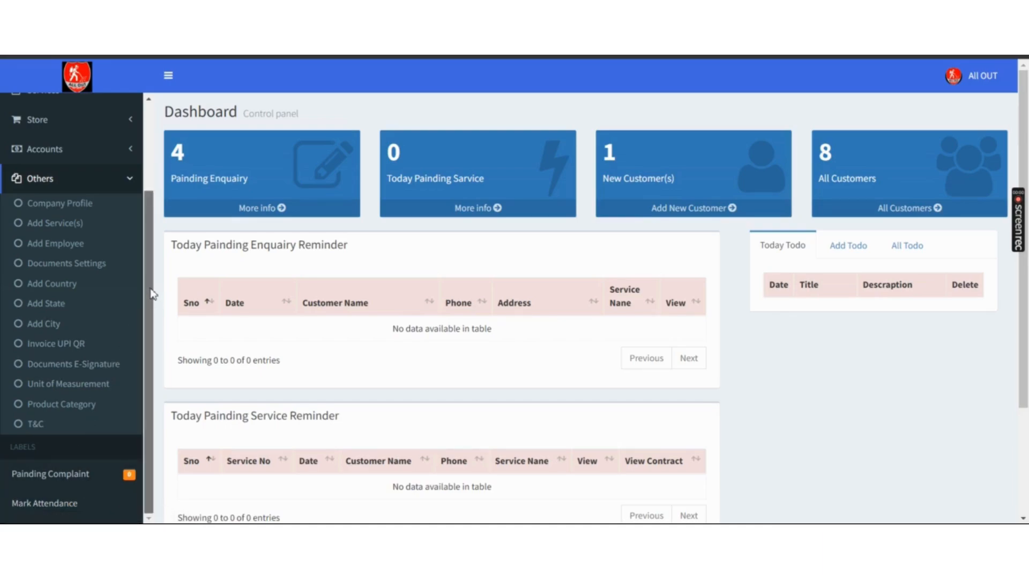
scroll(152, 294, "up", 3)
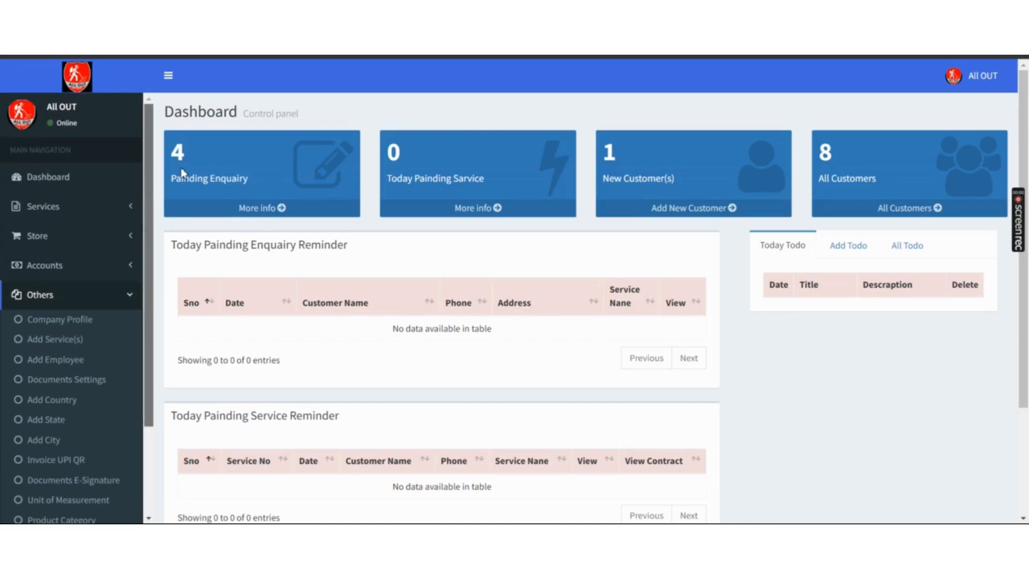
left_click(136, 297)
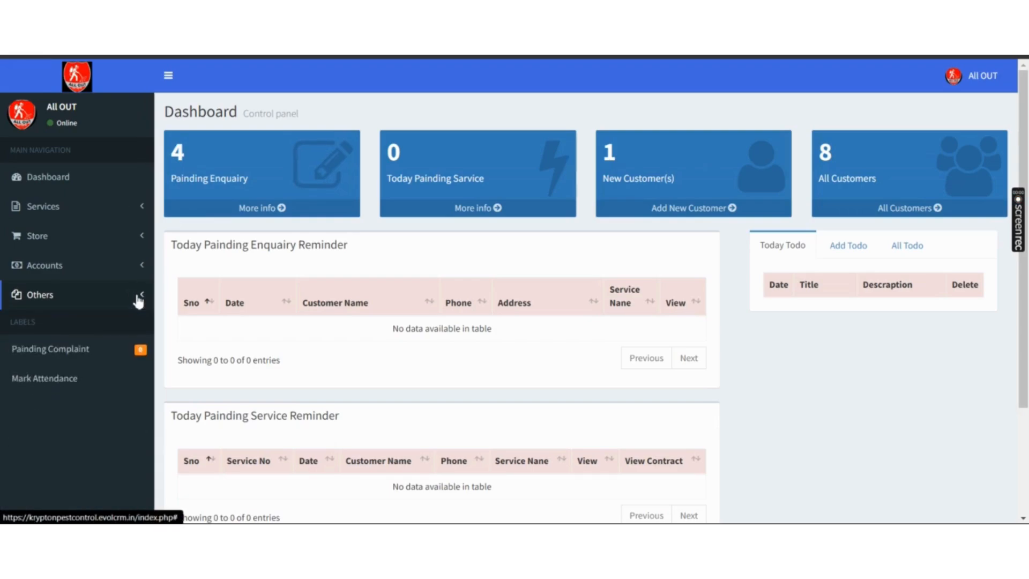
left_click(138, 209)
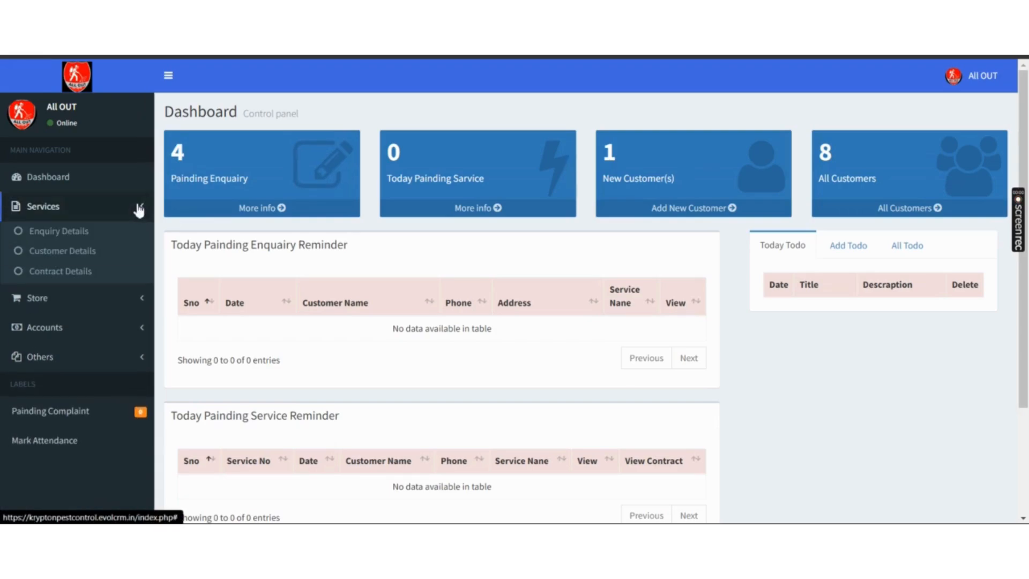
- Open Enquiry Details and enter the customer's name
left_click(77, 234)
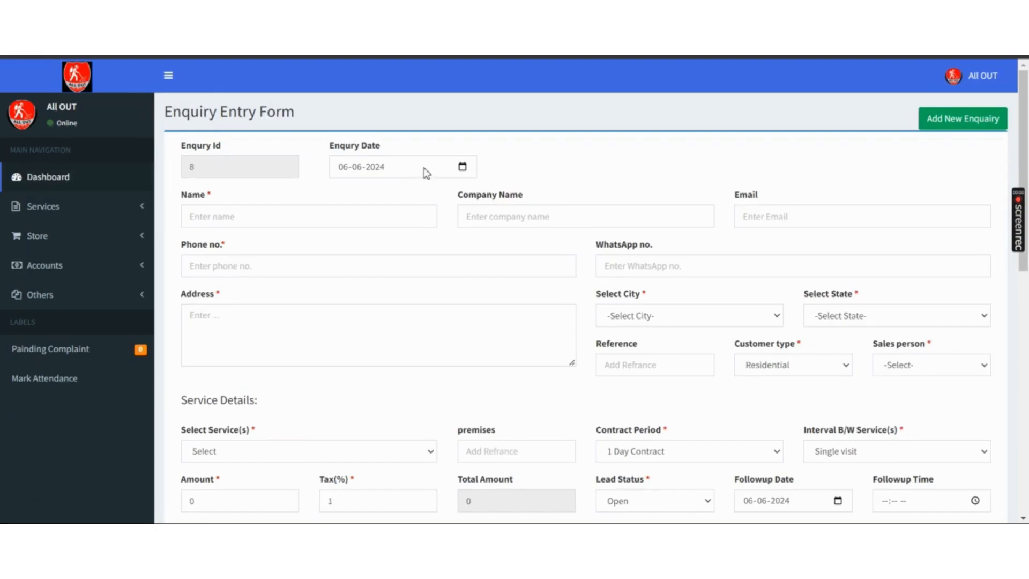
scroll(637, 170, "down", 1)
scroll(327, 153, "down", 2)
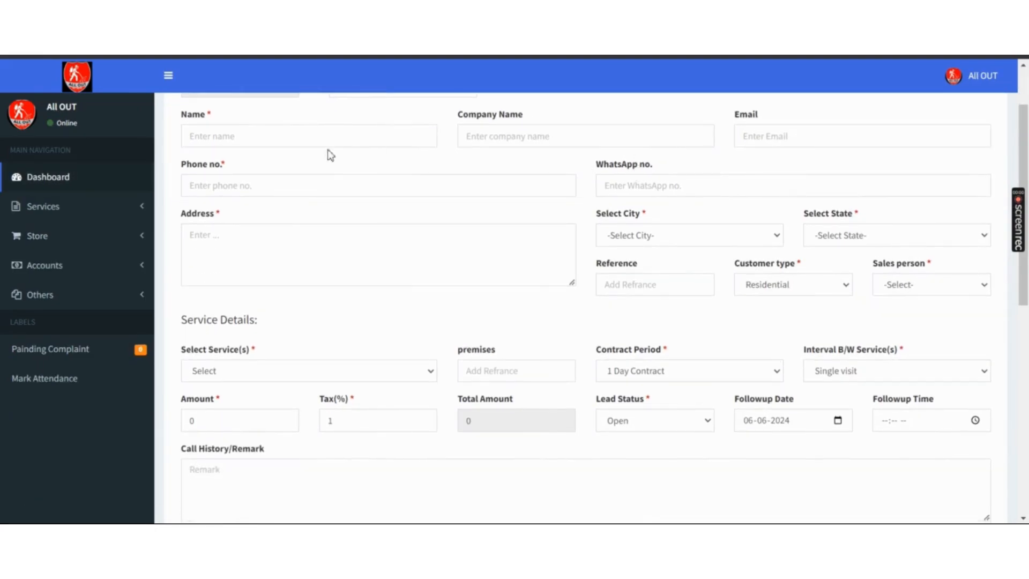
scroll(242, 155, "up", 3)
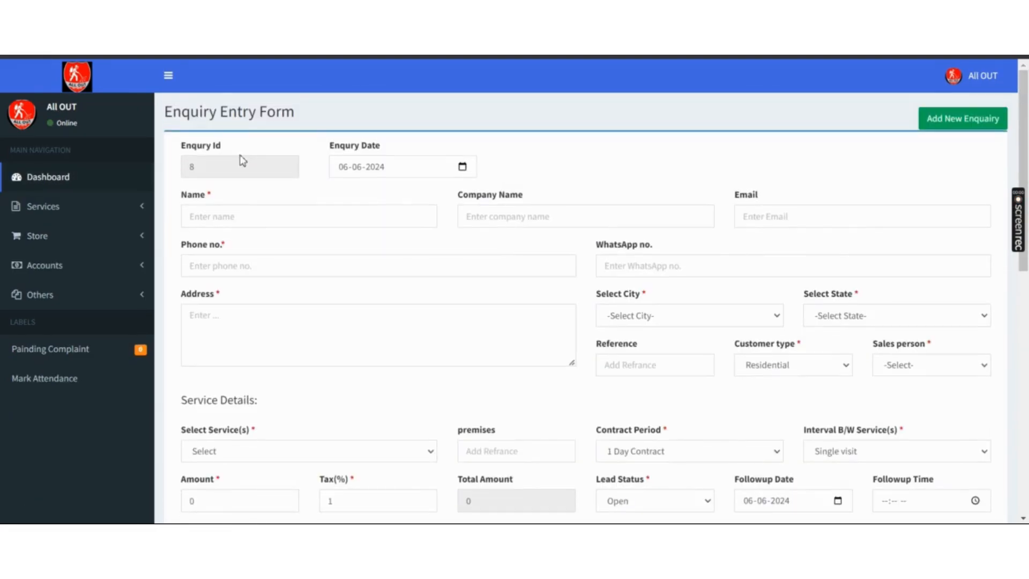
left_click(252, 223)
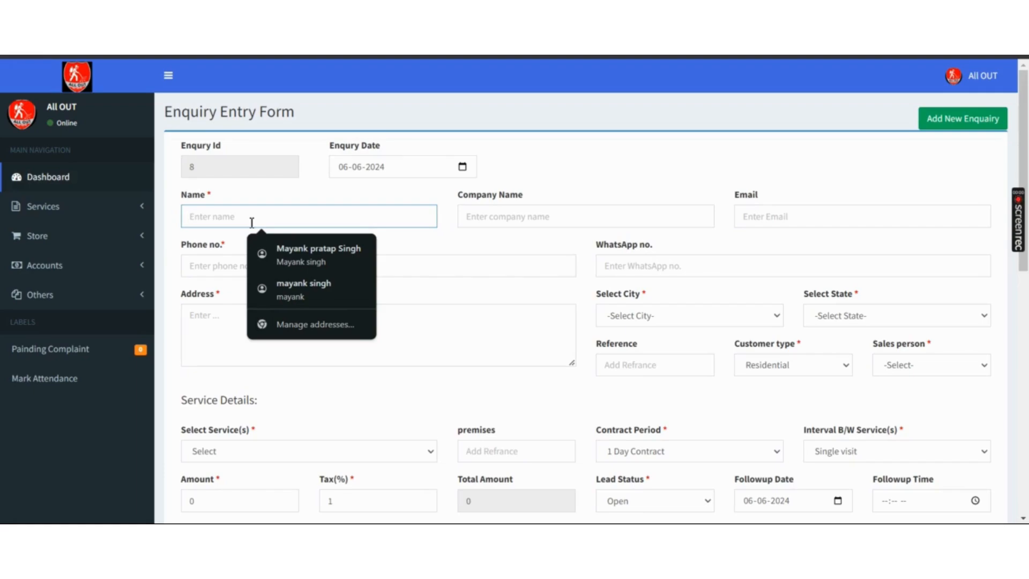
type("ro")
key("BackSpace")
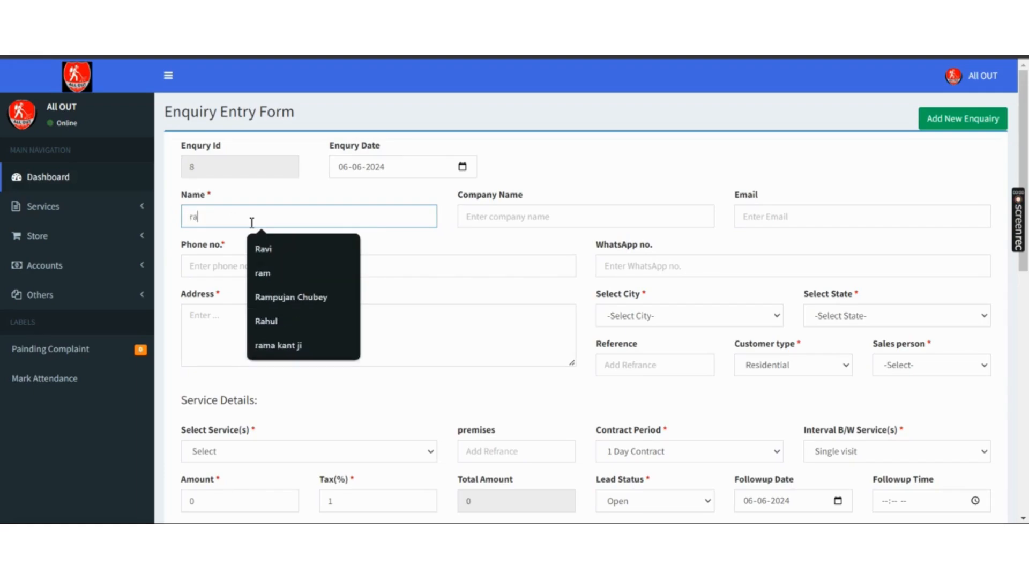
type("avi")
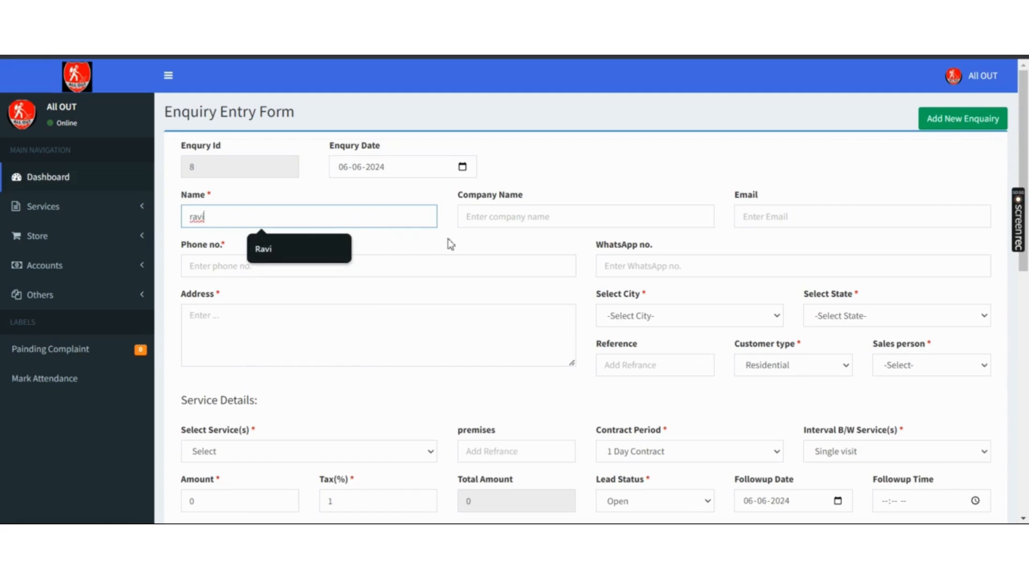
- Fill the company name from the autofill suggestion and type the customer's e-mail address
left_click(501, 217)
type("ravi")
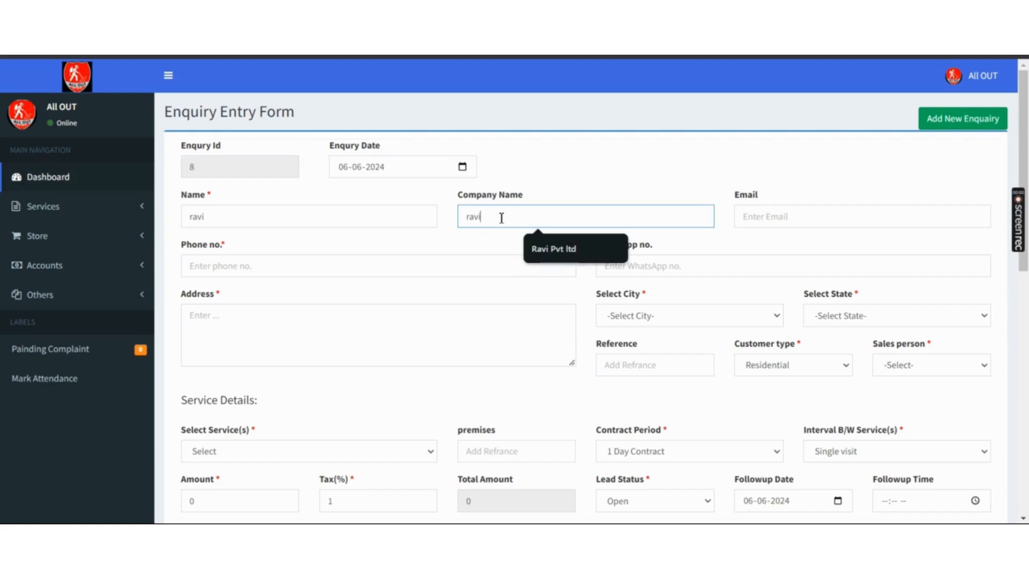
left_click(558, 249)
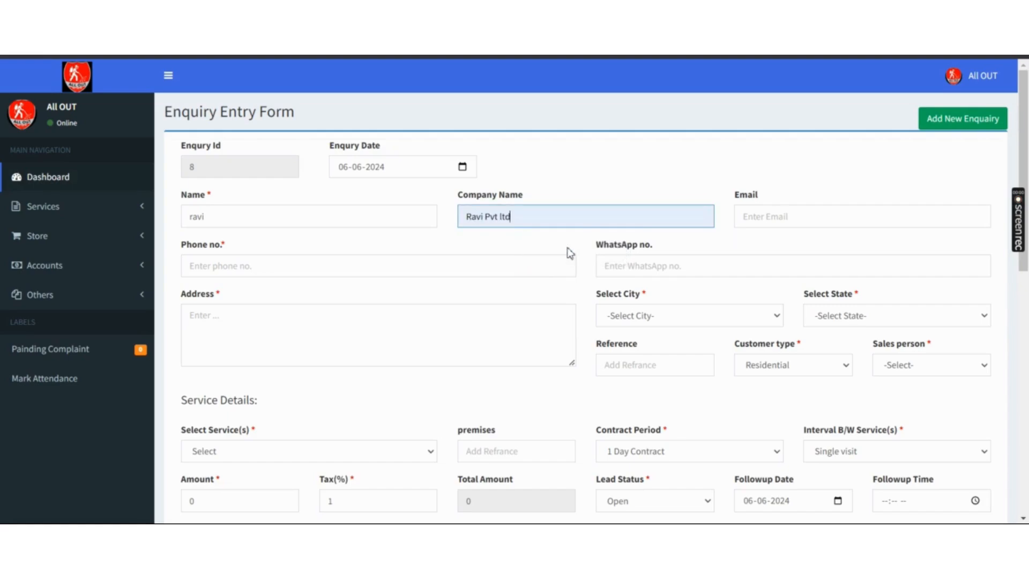
left_click(767, 217)
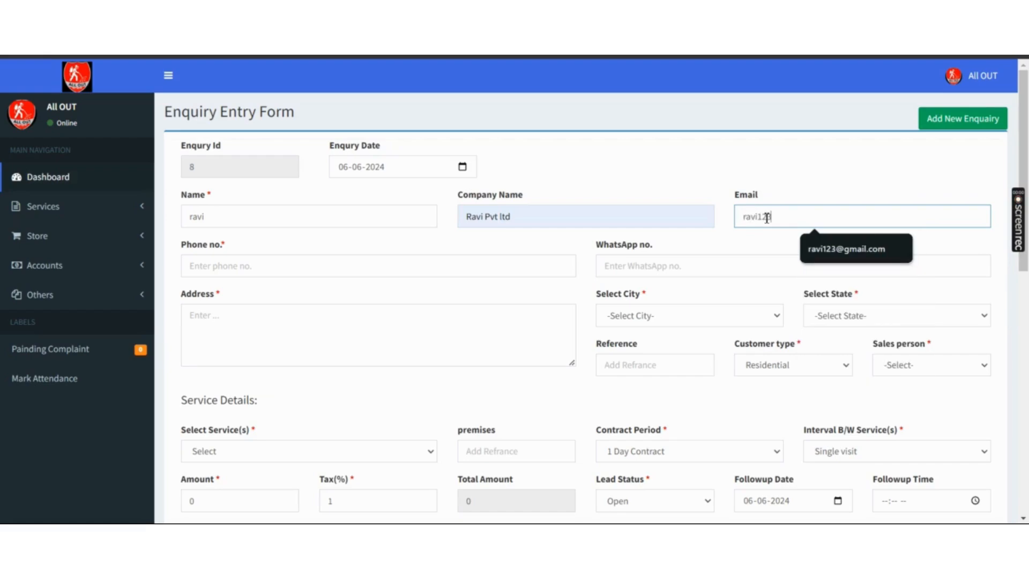
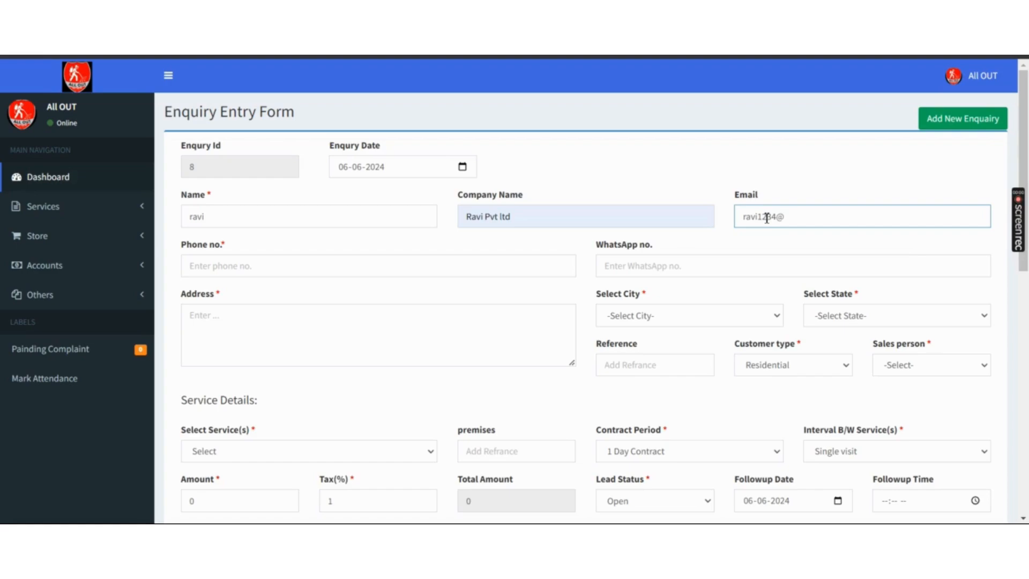
- Enter the customer's phone number, fill the address from a saved suggestion, and keep Mathura as city
left_click(290, 266)
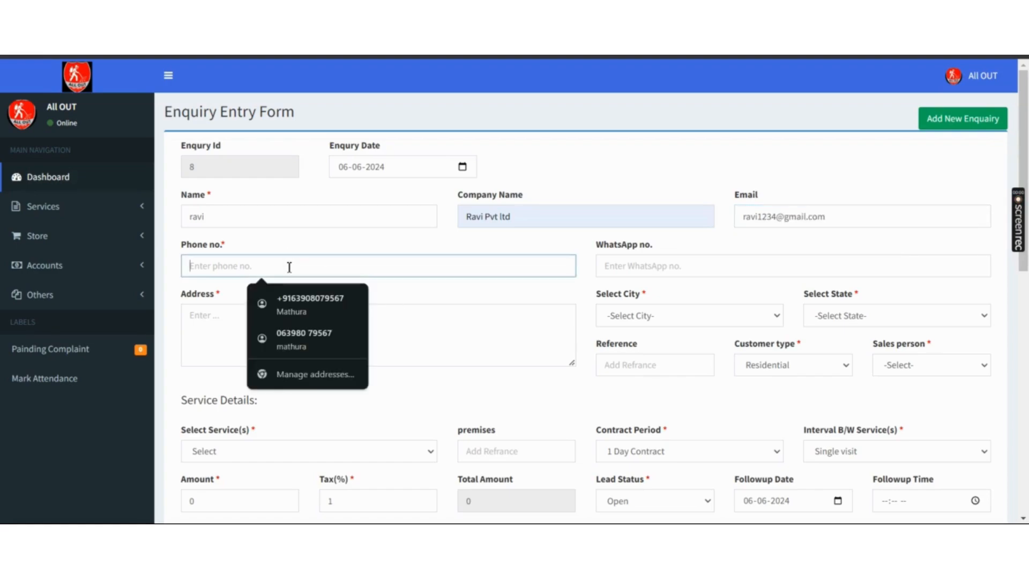
type("88")
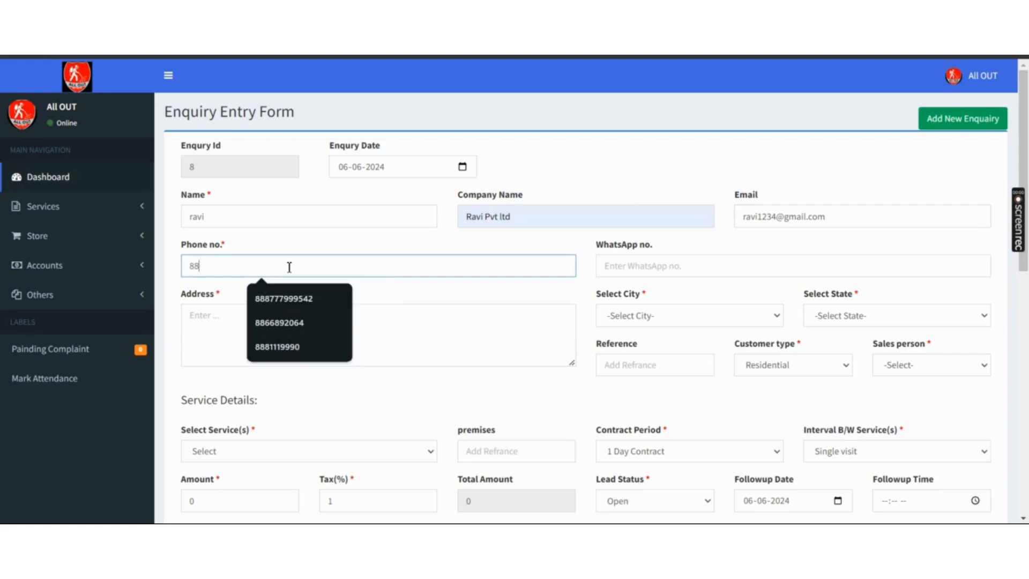
type("553468")
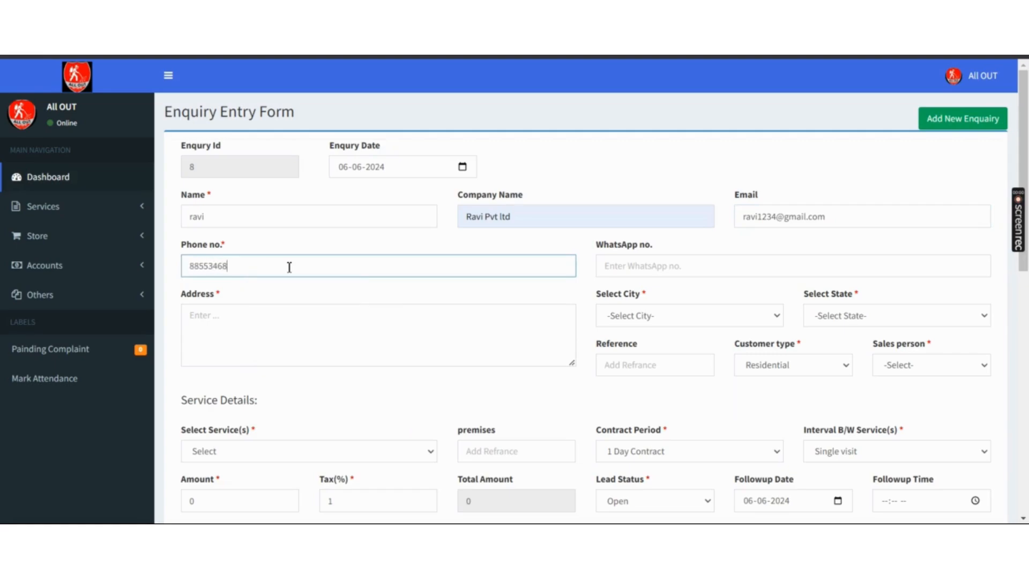
left_click(661, 266)
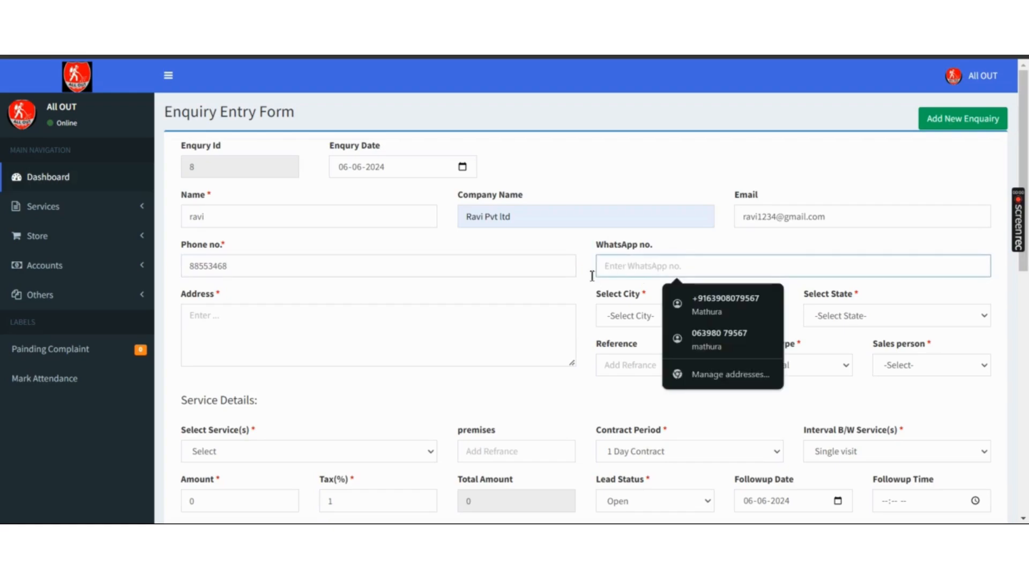
left_click(428, 323)
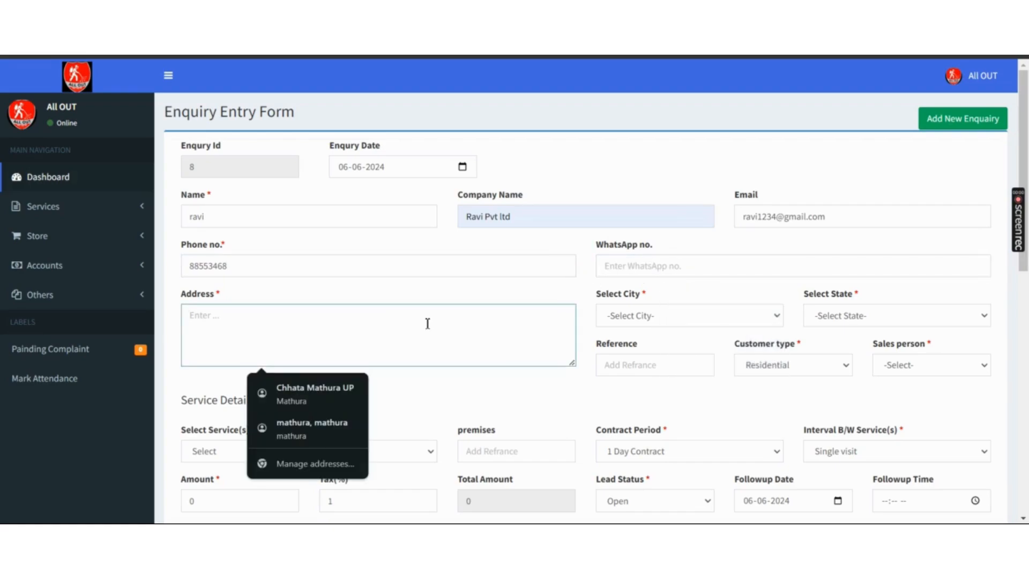
left_click(323, 405)
left_click(761, 324)
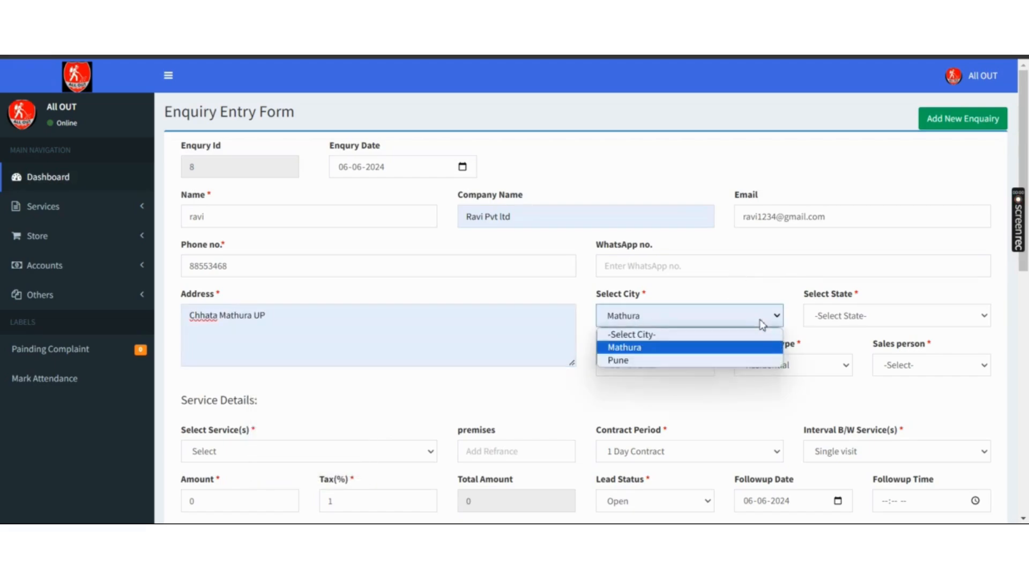
left_click(764, 324)
left_click(856, 321)
left_click(856, 322)
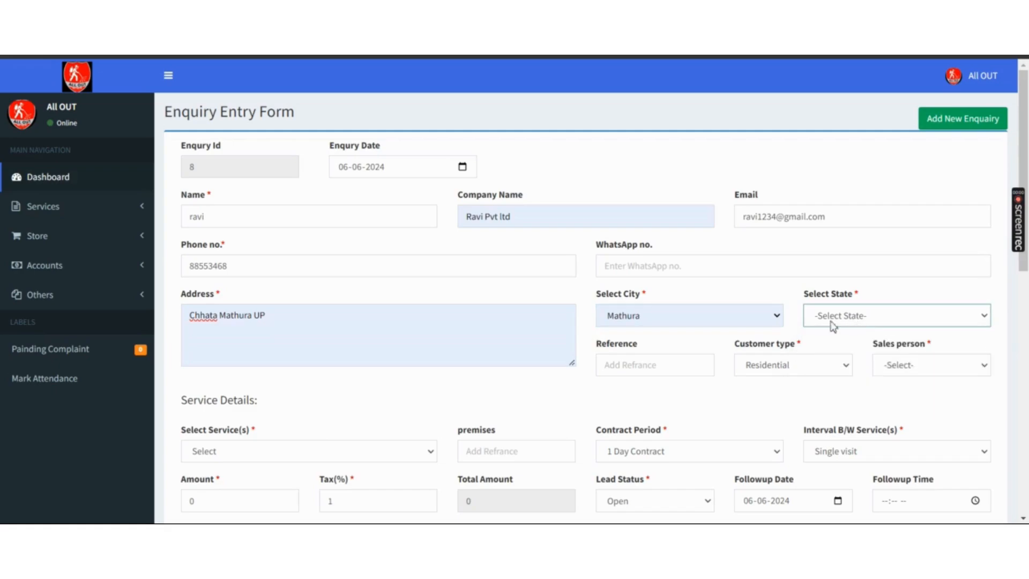
- Pick the saved reference, keep Residential as customer type, and choose a sales person
left_click(646, 364)
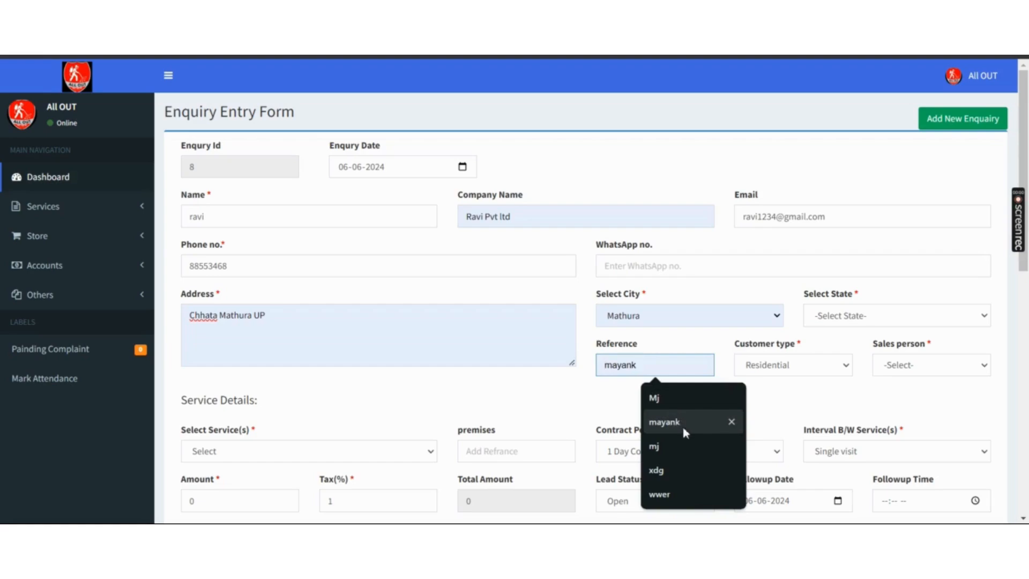
left_click(655, 402)
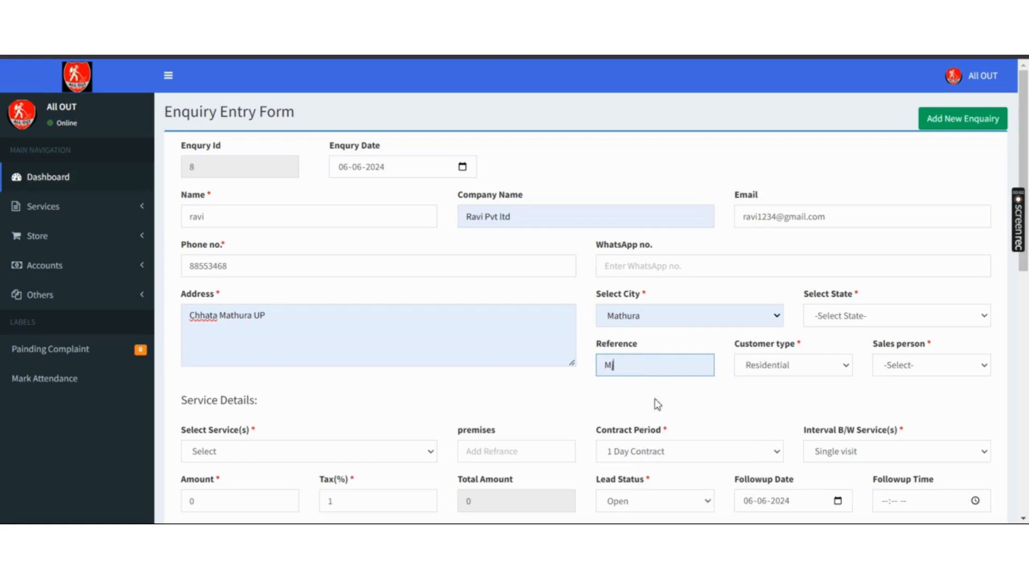
left_click(799, 375)
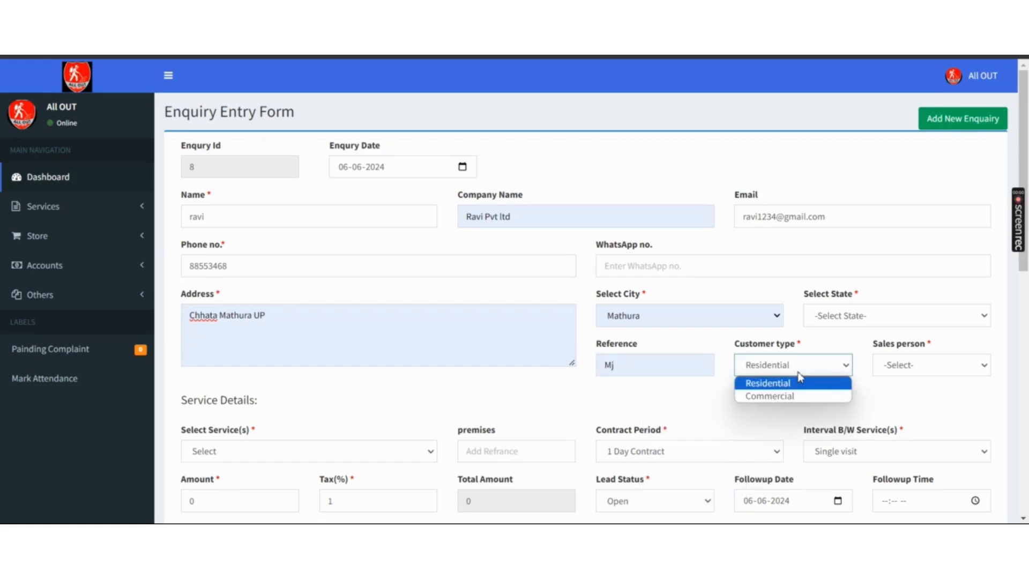
key("Down")
key("Up")
key("Return")
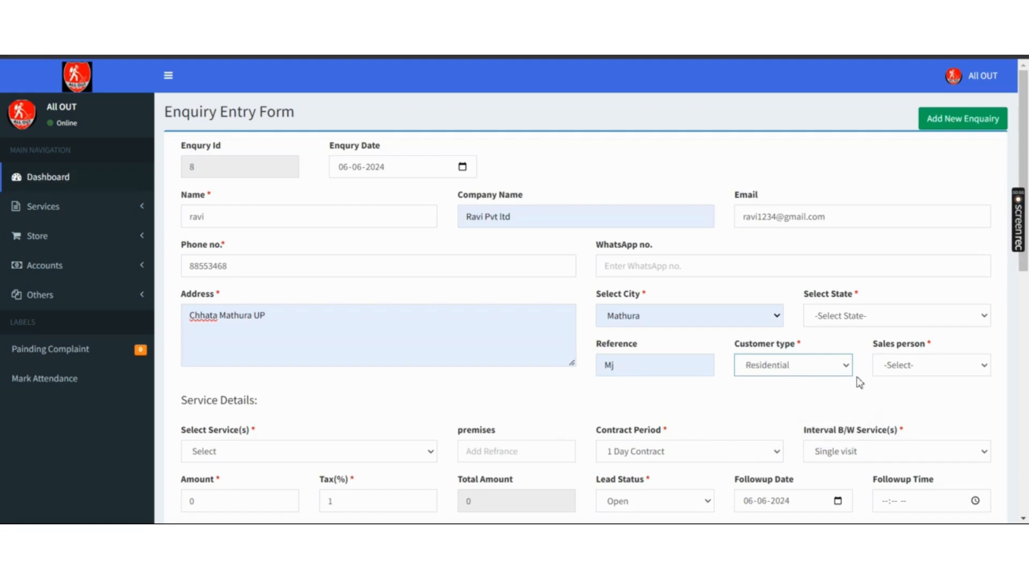
left_click(921, 375)
key("Down")
- Confirm the sales person, then set GENERAL PEST CONTROL service for 2bhk premises
key("Return")
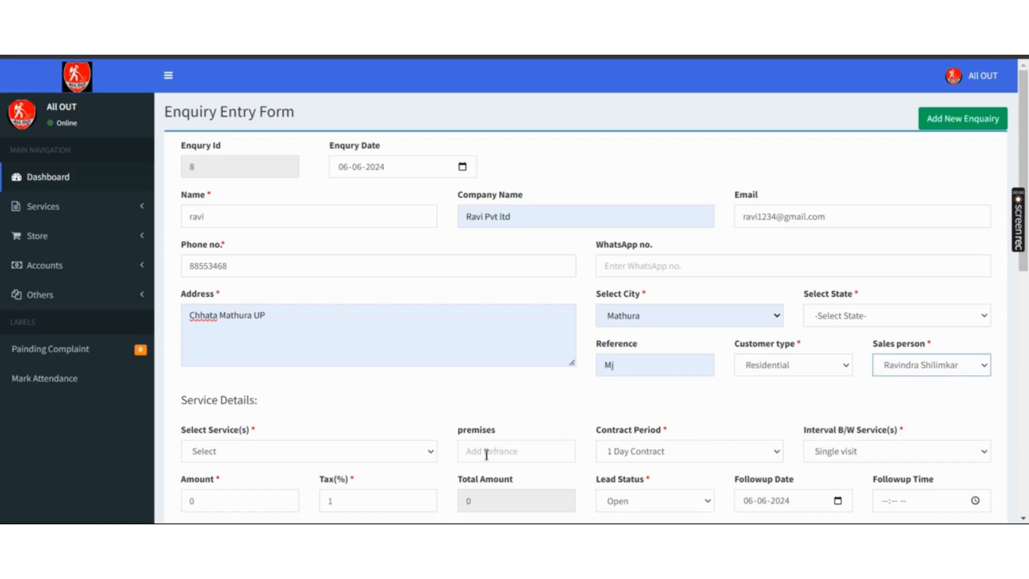
left_click(367, 455)
key("Down")
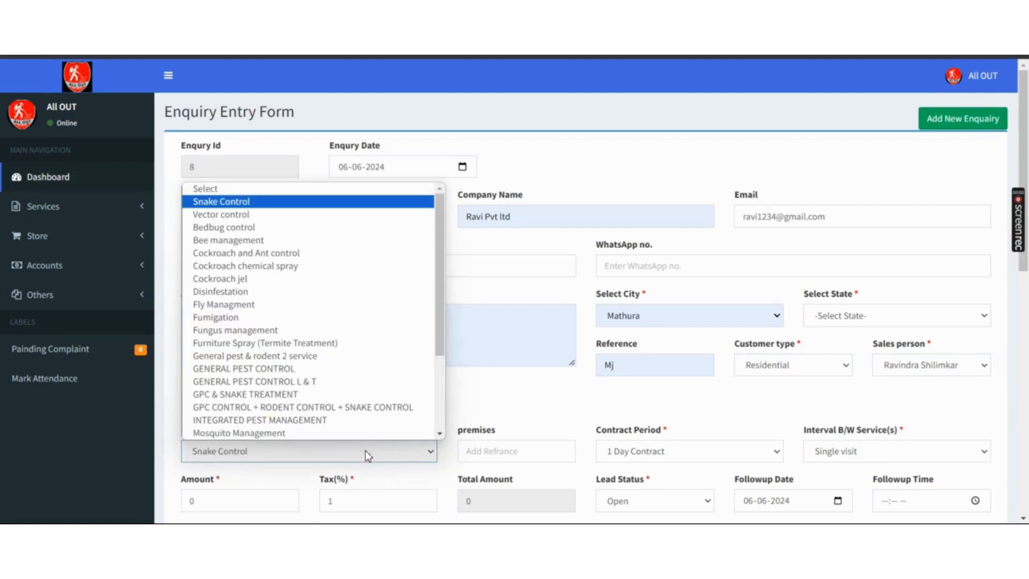
key("Down")
key("Down")
key("Down")
key("Down")
key("Down")
key("Down")
key("Down")
key("Down")
key("Down")
key("Down")
key("Down")
key("Down")
key("Down")
key("Return")
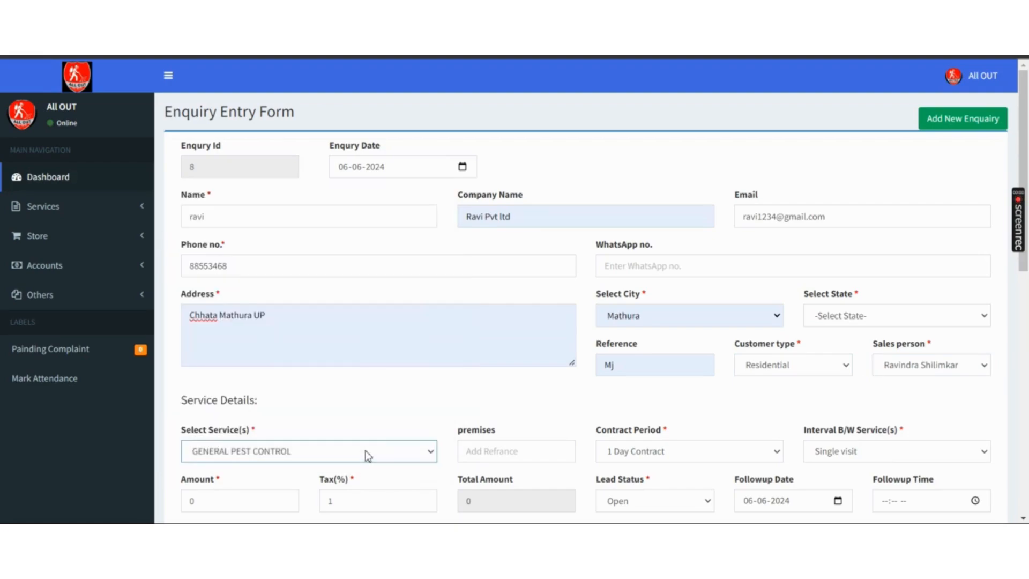
left_click(490, 452)
key("Down")
key("Down")
key("Down")
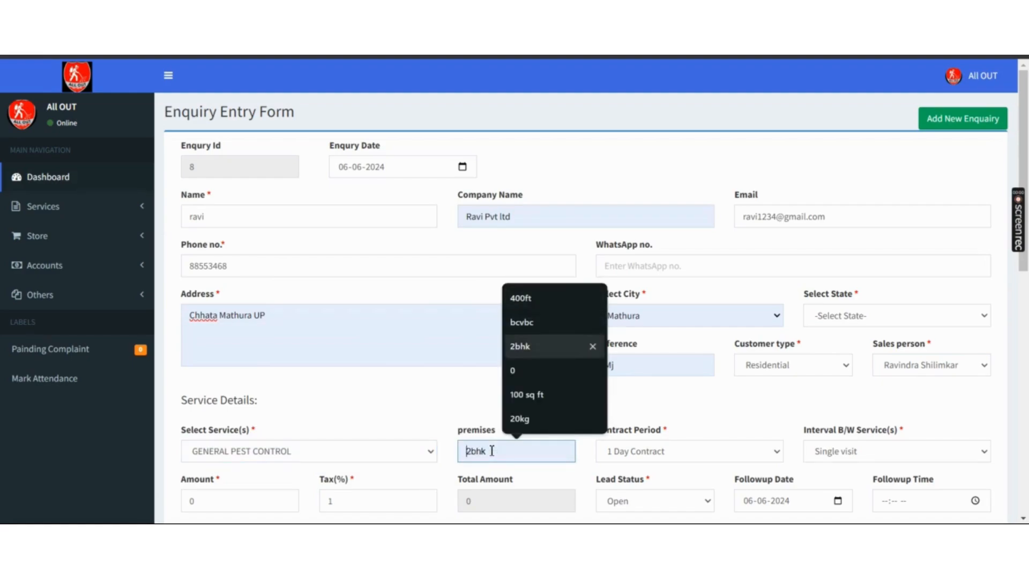
key("Return")
- Set the contract period to 1 year and the service interval to Monthly
left_click(687, 458)
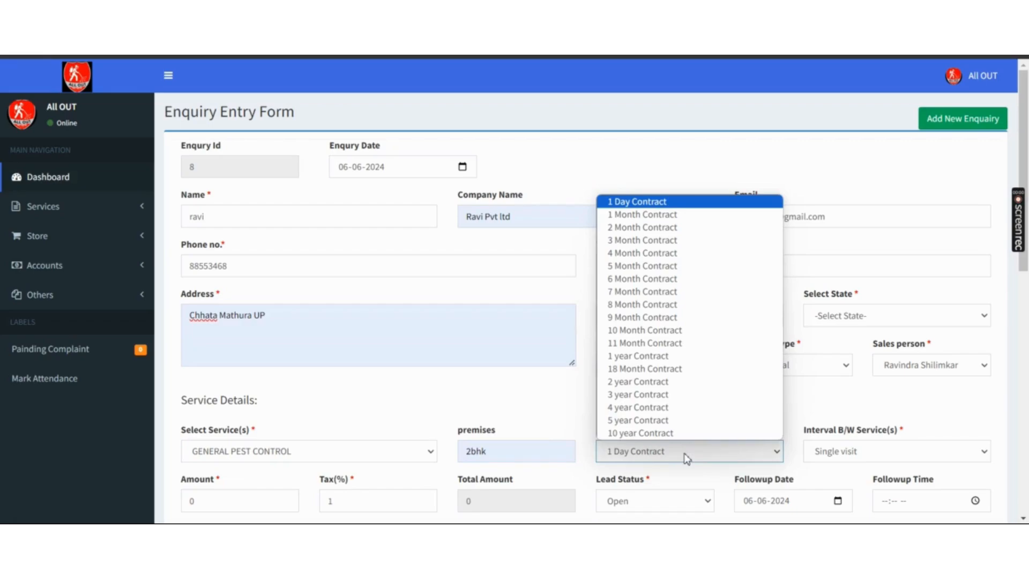
key("Down")
key("Down")
key("Down")
key("Down")
key("Down")
key("Down")
key("Down")
key("Down")
key("Down")
key("Down")
key("Down")
key("Down")
key("Down")
key("Down")
key("Down")
key("Down")
key("Down")
key("Down")
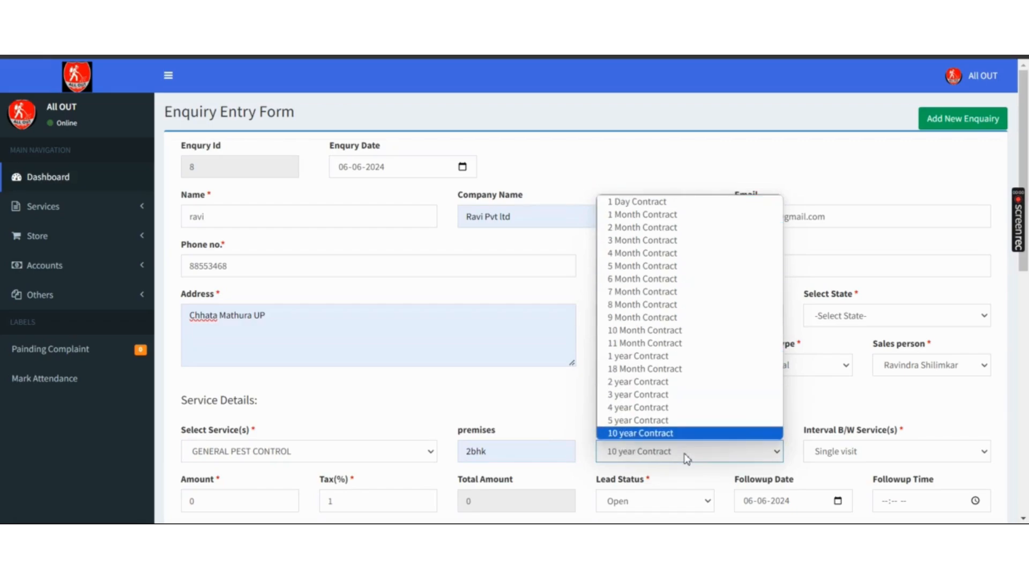
key("Up")
key("Up")
key("Up")
key("Up")
key("Up")
key("Up")
key("Up")
key("Up")
key("Up")
key("Up")
key("Down")
key("Down")
key("Down")
key("Down")
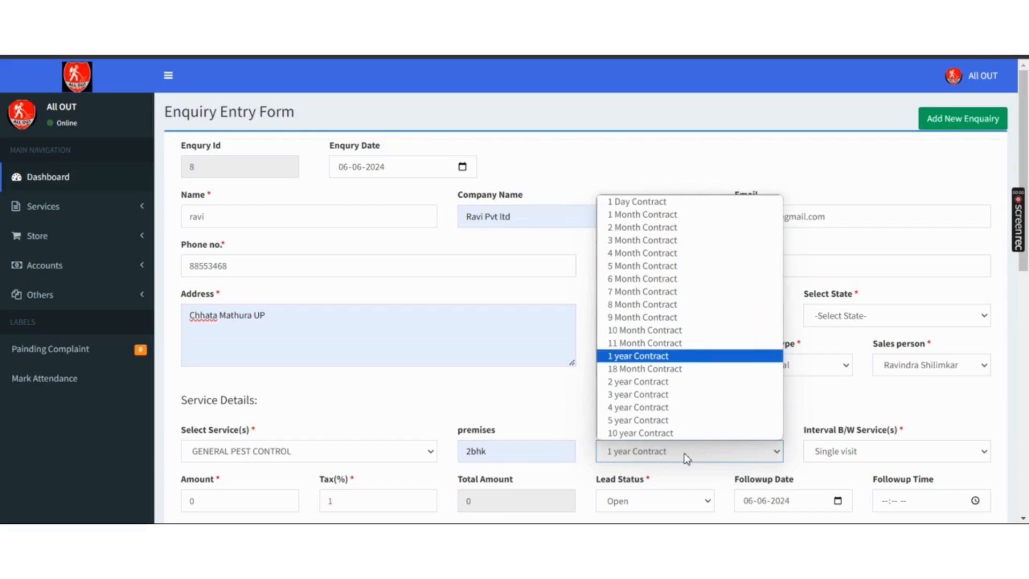
key("Return")
left_click(844, 459)
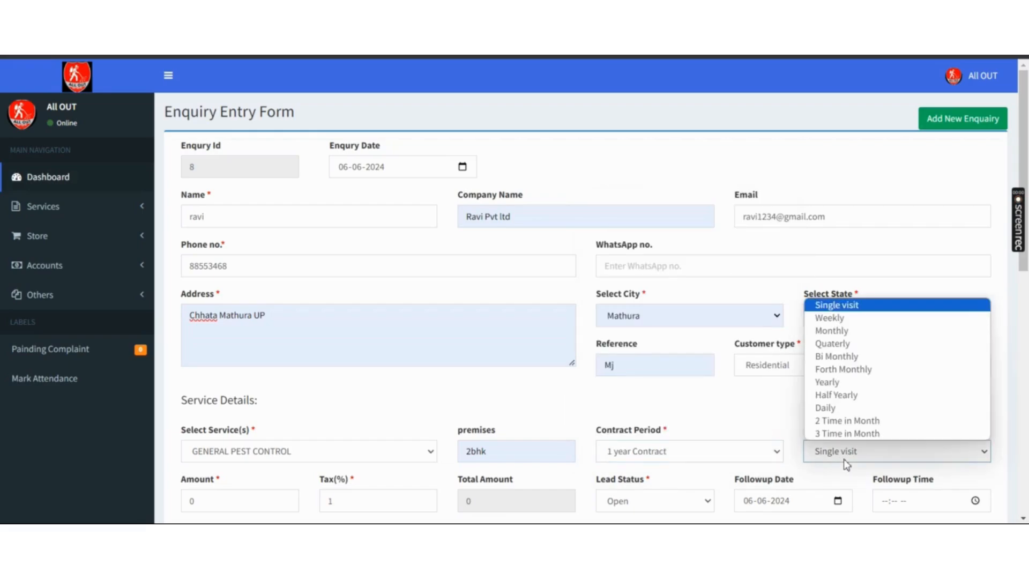
key("Down")
key("Down")
key("Down")
key("Down")
key("Down")
key("Down")
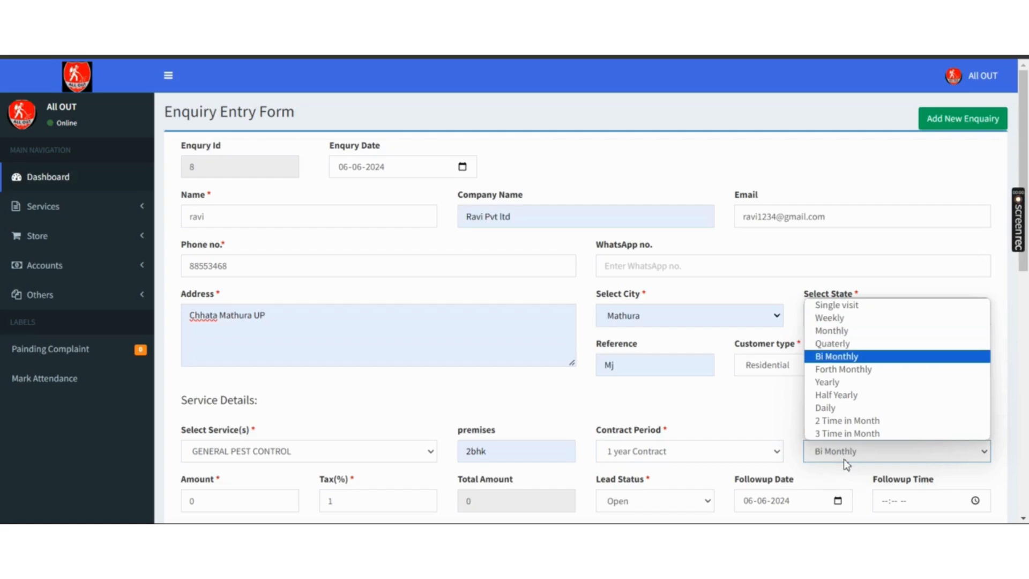
key("Down")
key("Down")
key("Down")
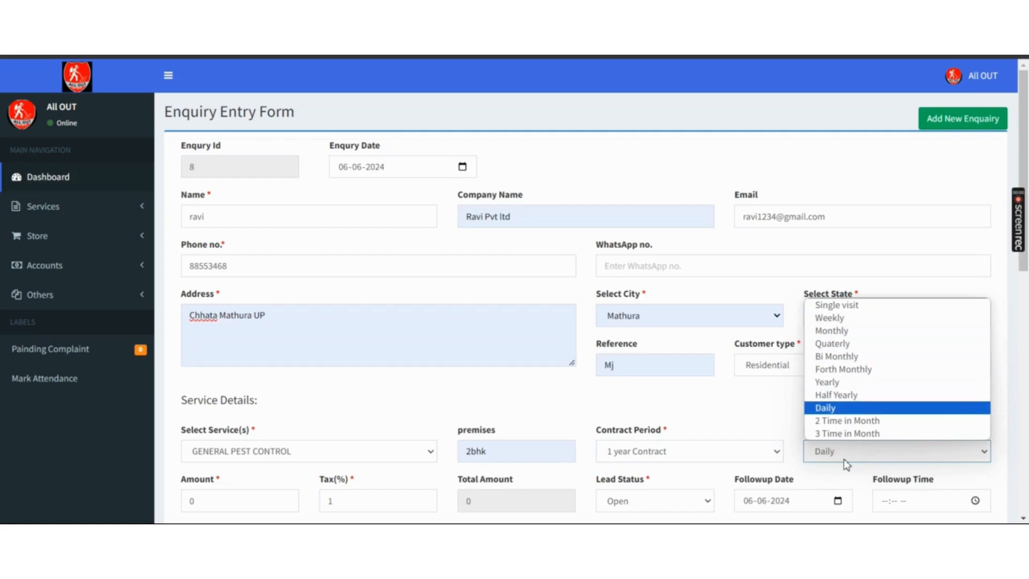
key("Down")
key("Up")
key("Up")
key("Up")
key("Up")
key("Up")
key("Up")
key("Up")
key("Up")
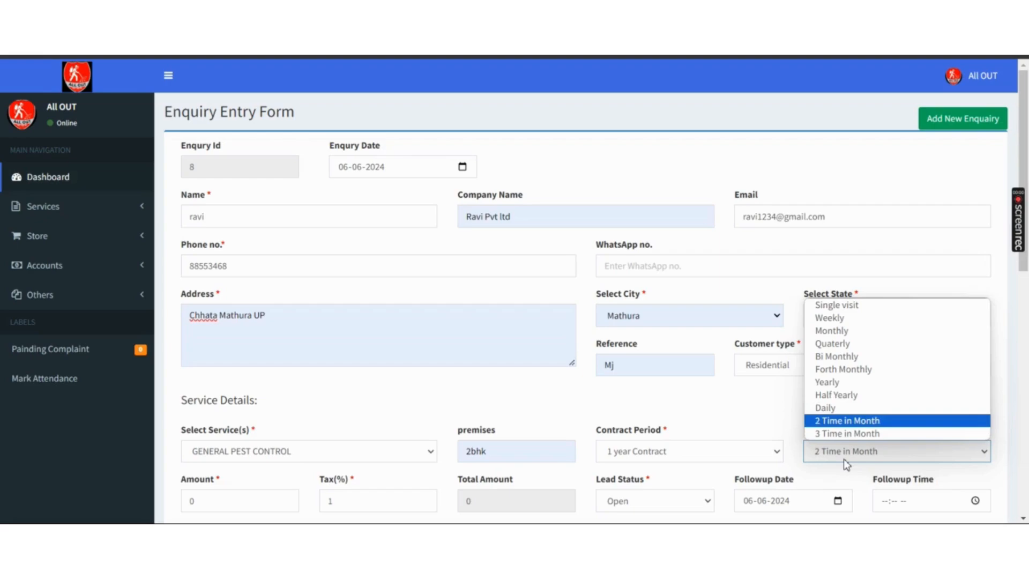
key("Return")
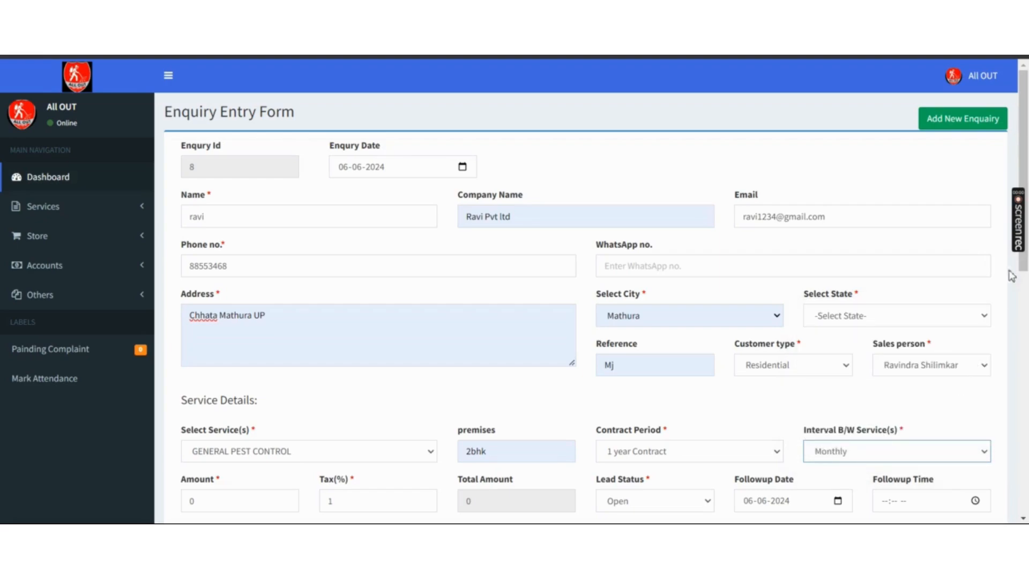
scroll(368, 266, "down", 5)
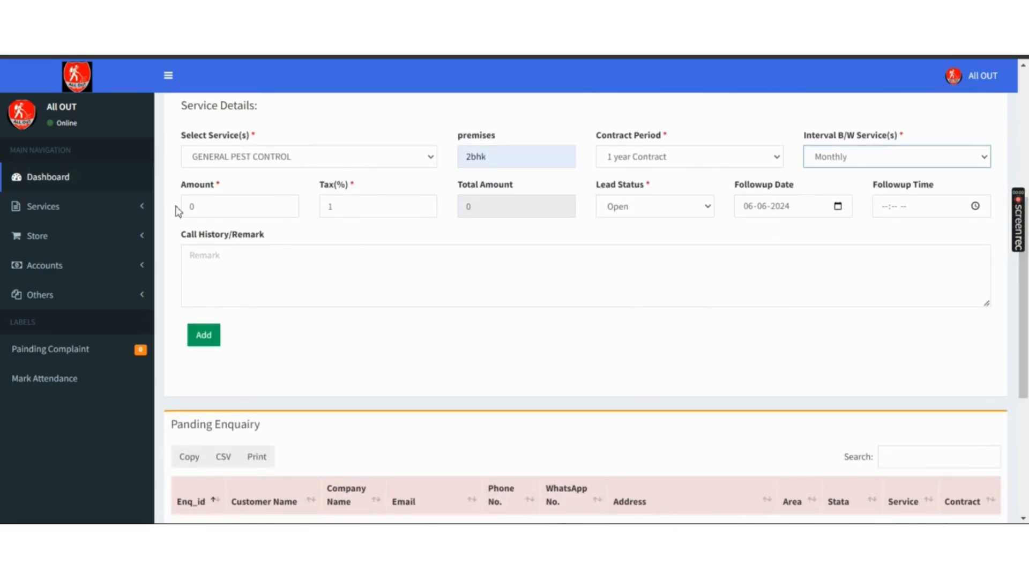
- Enter amount 1000 with 18% tax and keep the lead status Open
left_click(203, 206)
type("1000")
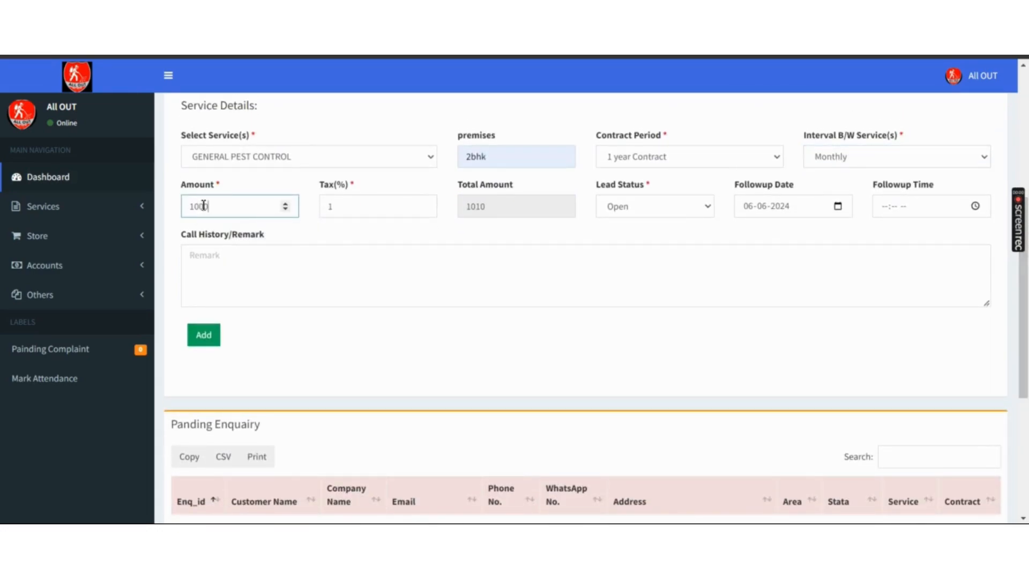
left_click(345, 209)
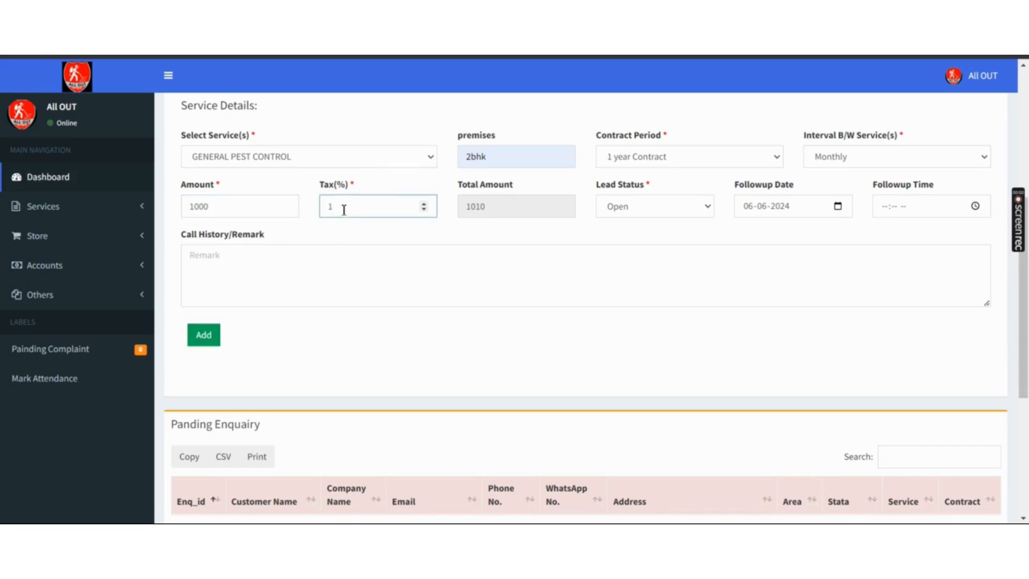
type("8")
left_click(655, 214)
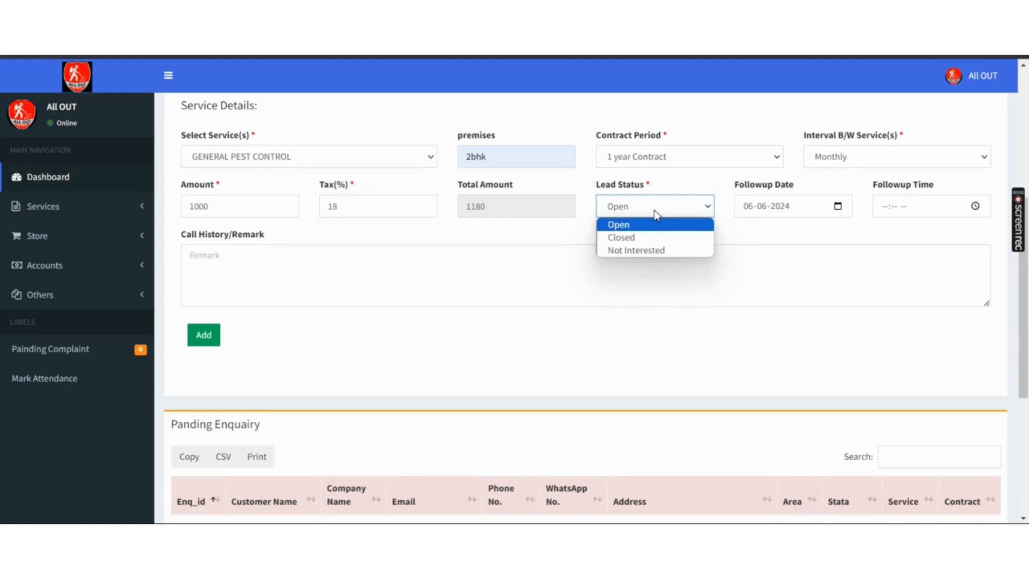
key("Down")
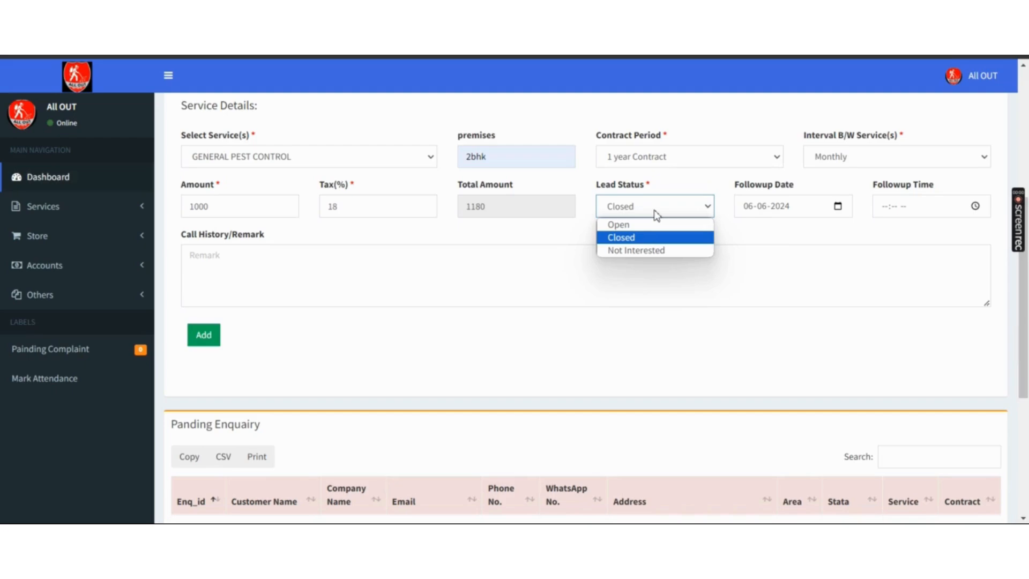
key("Up")
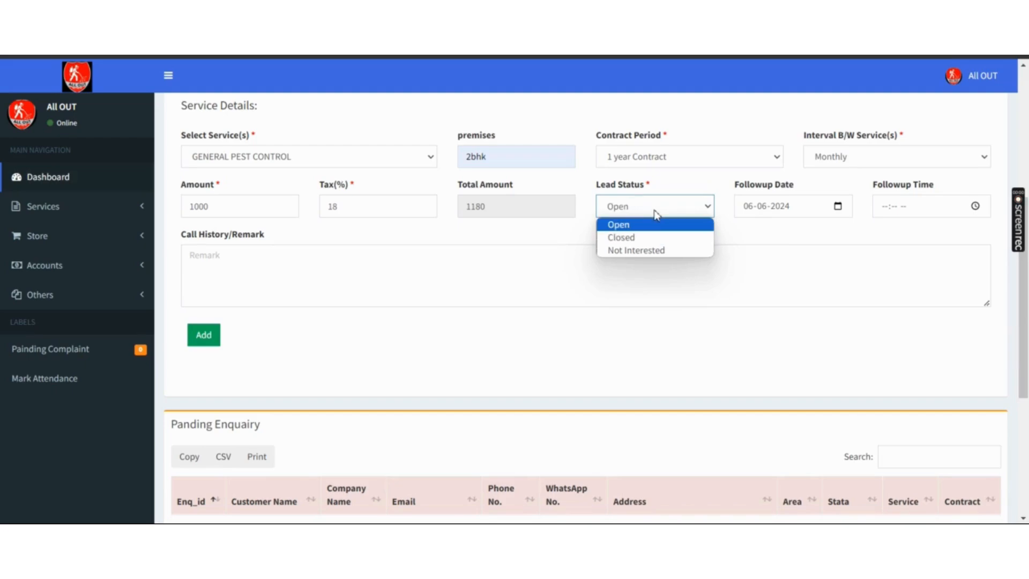
key("Return")
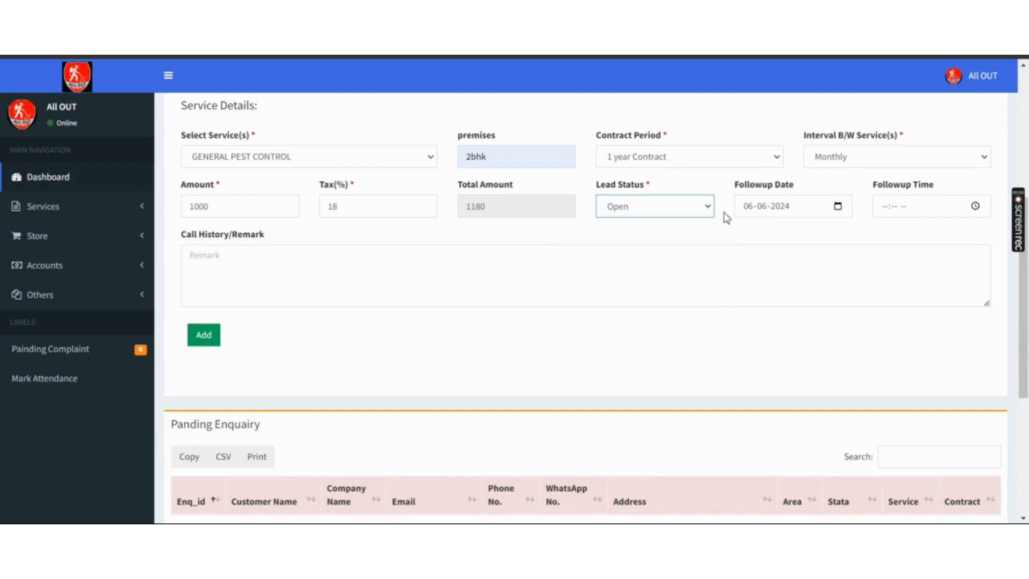
- Set the follow-up to 06-06-2024 at 11:48 AM and start a call history remark
left_click(838, 211)
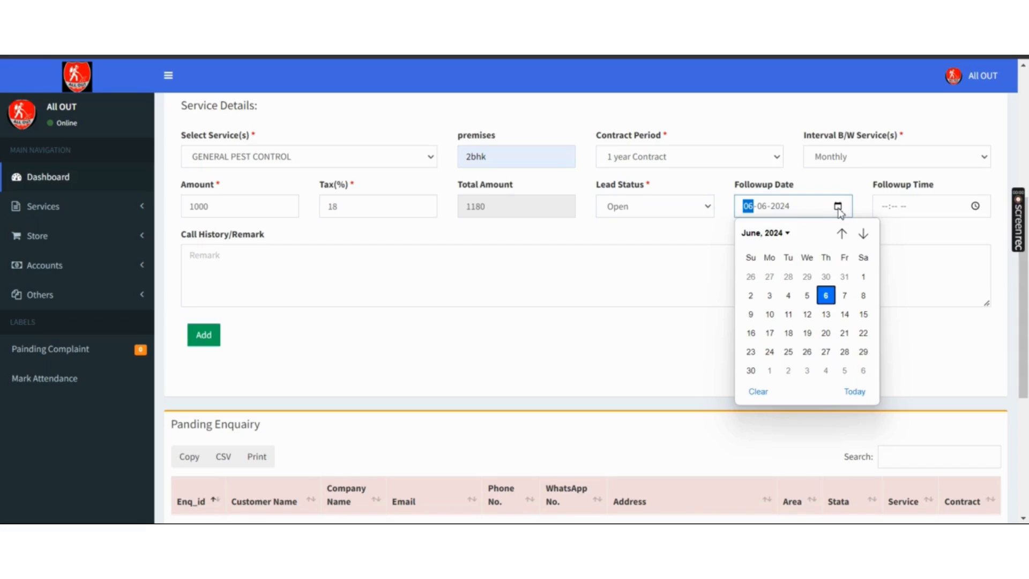
left_click(825, 298)
left_click(977, 207)
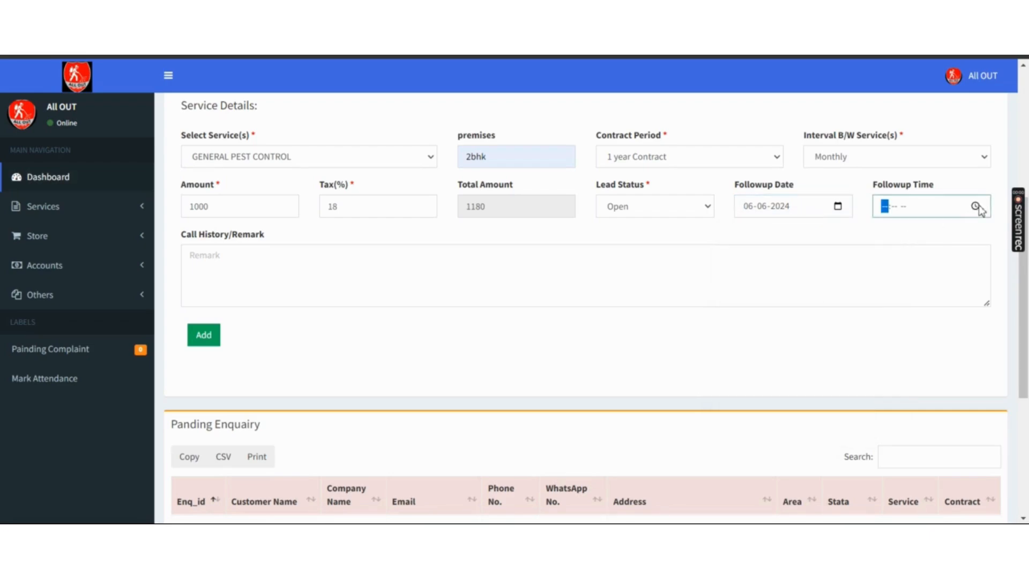
left_click(965, 235)
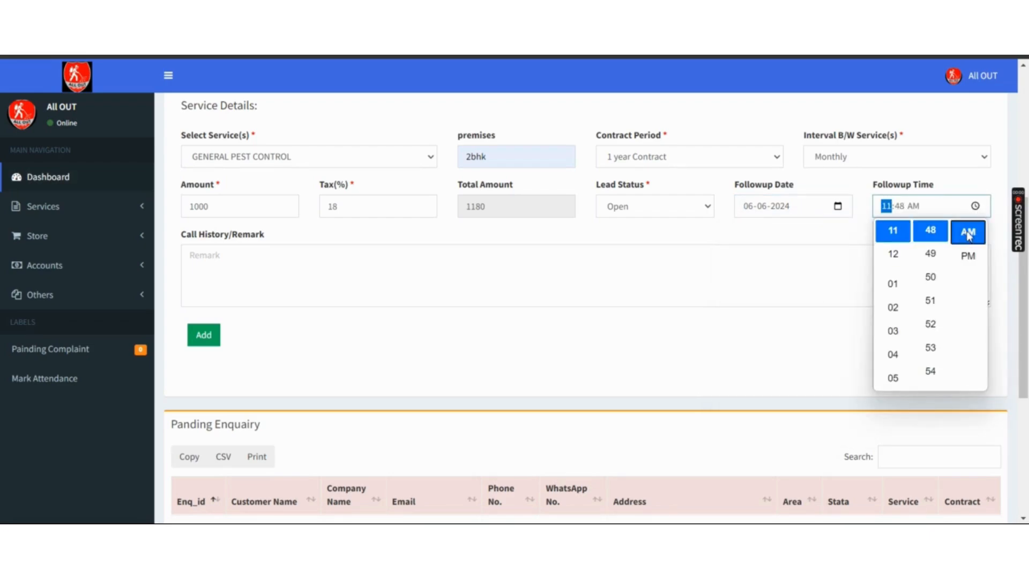
left_click(361, 270)
left_click(361, 271)
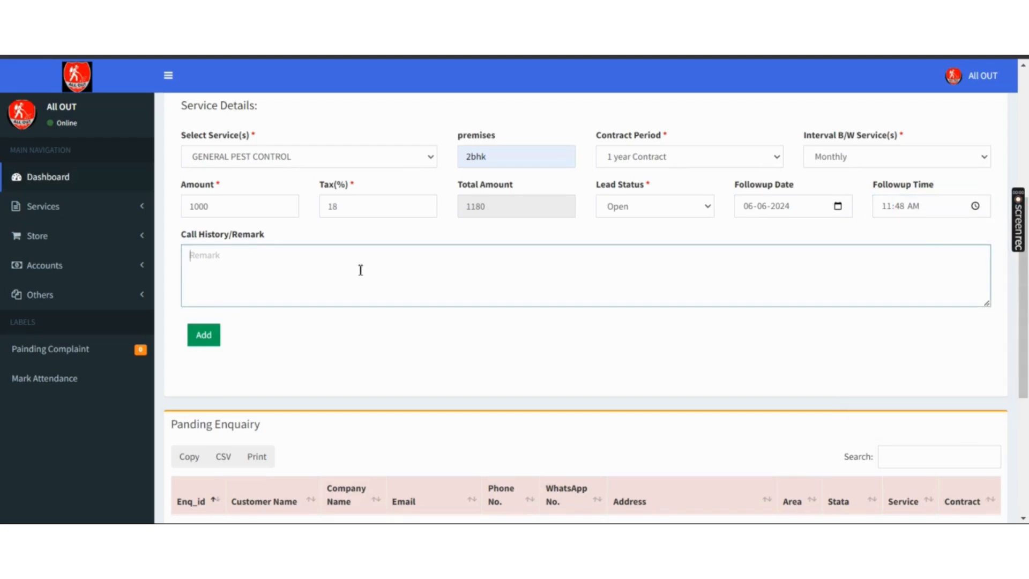
type("abc......")
- Fix the failed save by choosing Utter Pradesh as state, then save enquiry 8 and dismiss the alert
left_click(204, 335)
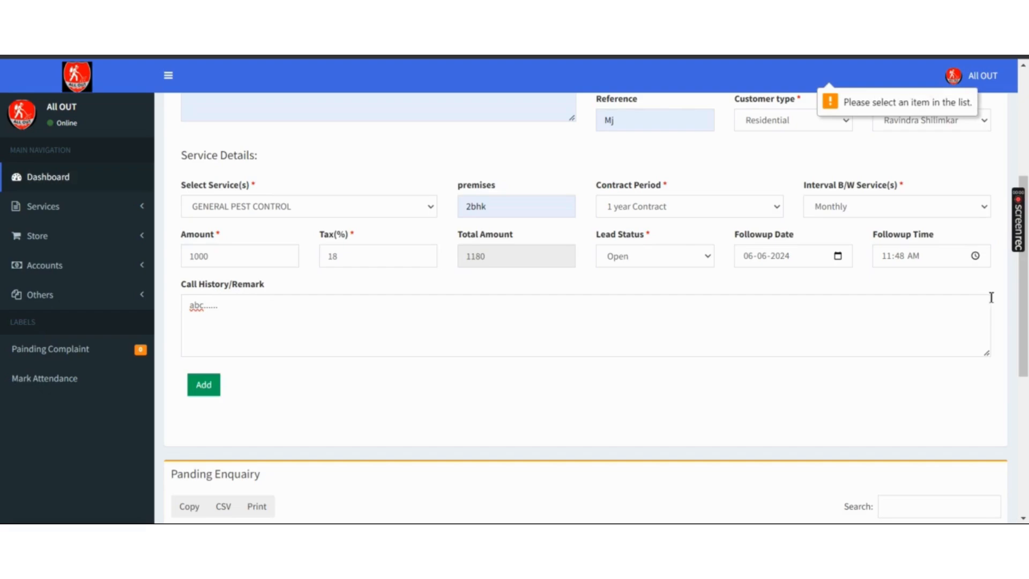
scroll(1022, 284, "up", 4)
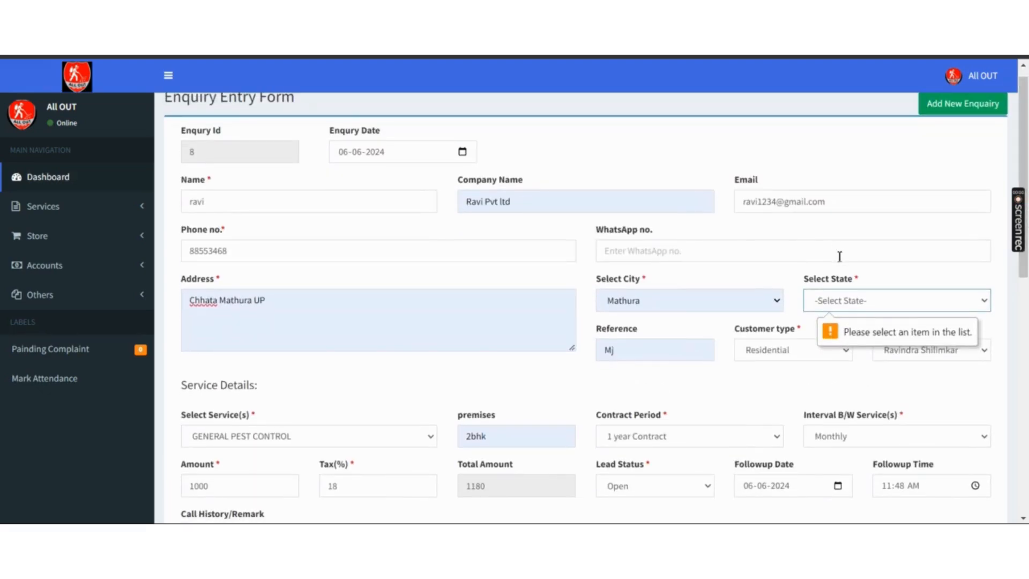
left_click(873, 313)
key("Down")
key("Down")
key("Return")
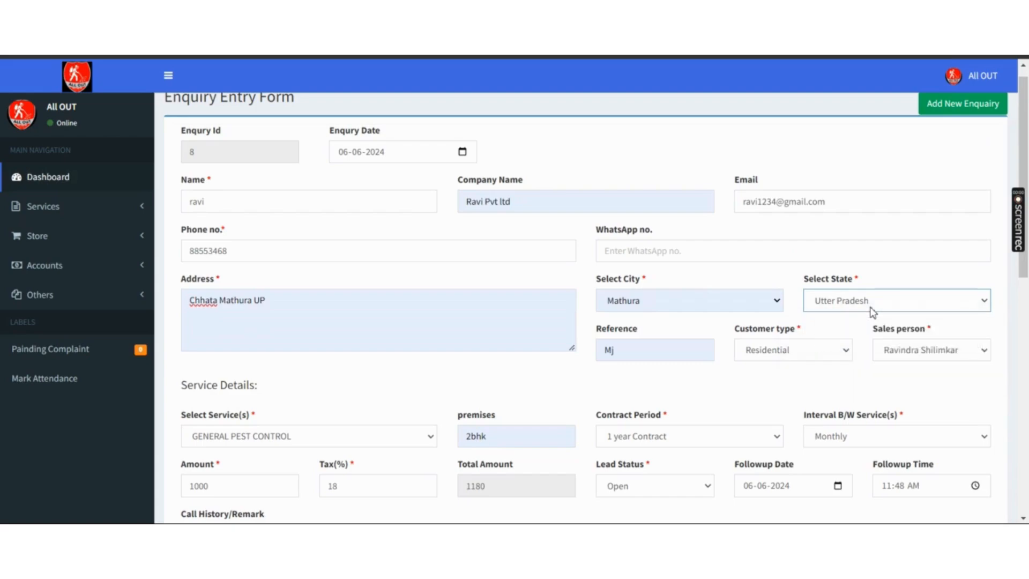
scroll(586, 308, "down", 7)
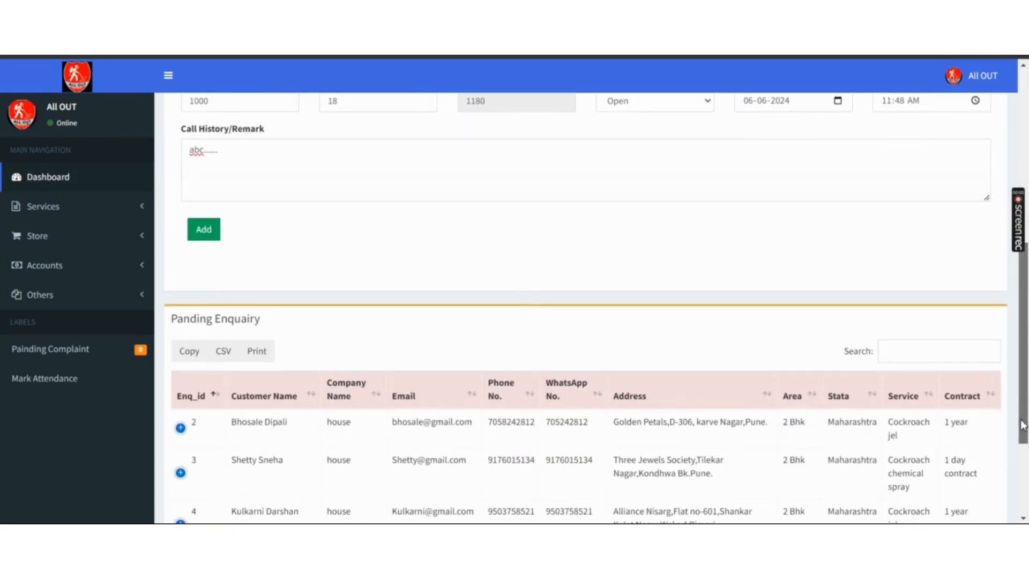
left_click(204, 230)
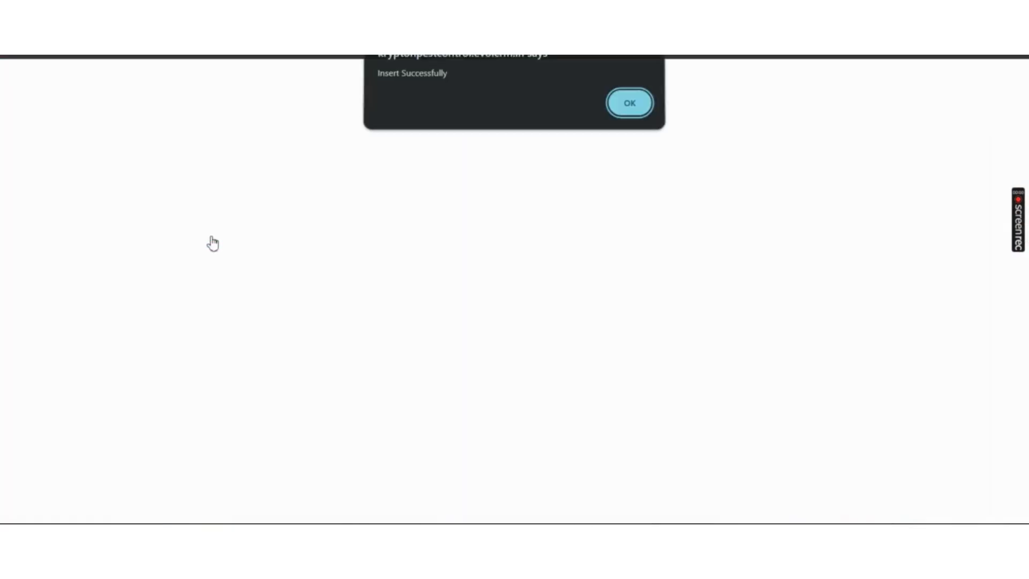
key("Return")
scroll(212, 243, "down", 10)
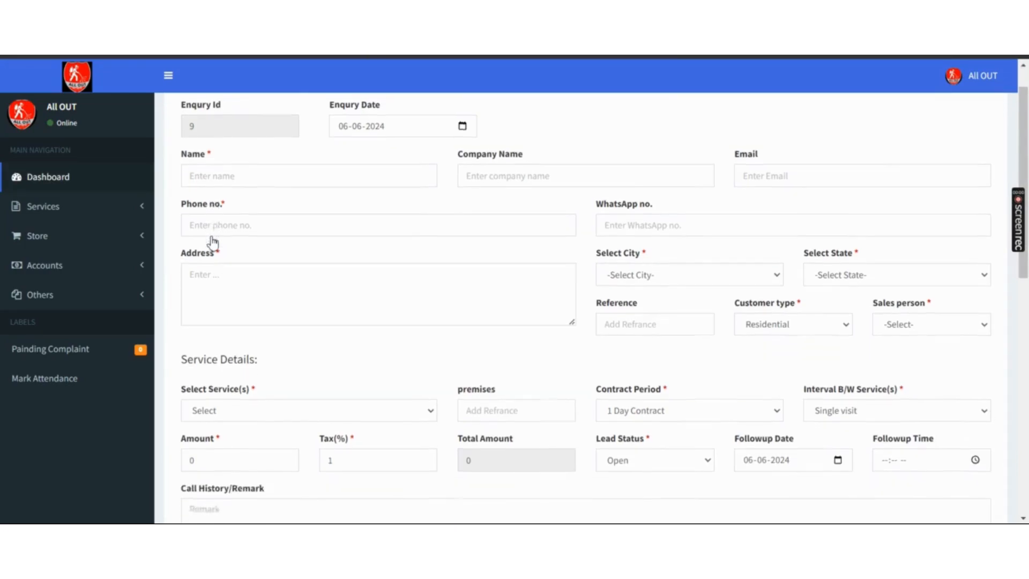
- Expand enquiry 8 in the list and open it with View to reach its Update/Create Quotation buttons
scroll(170, 244, "down", 1)
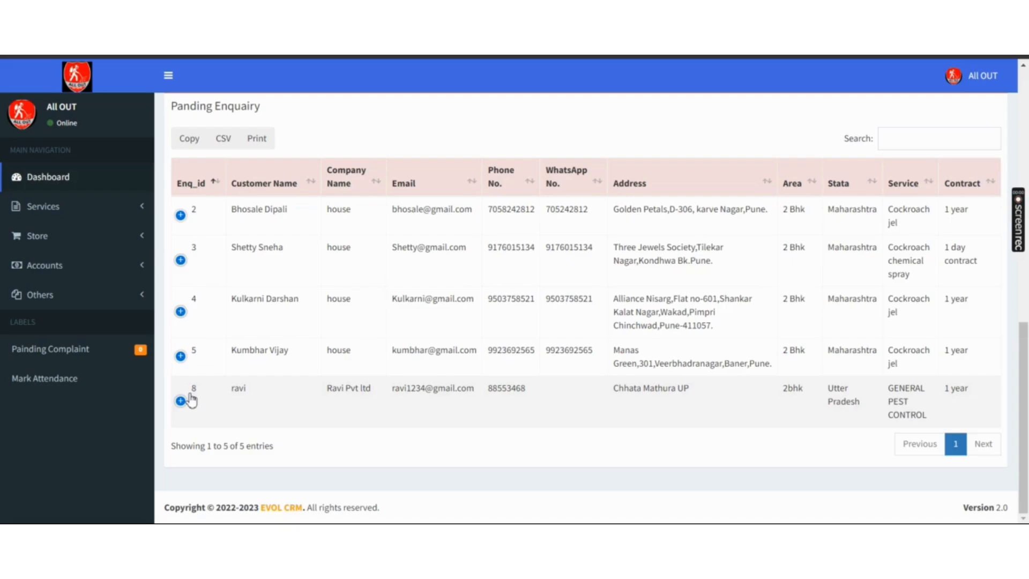
left_click(190, 396)
scroll(214, 429, "down", 4)
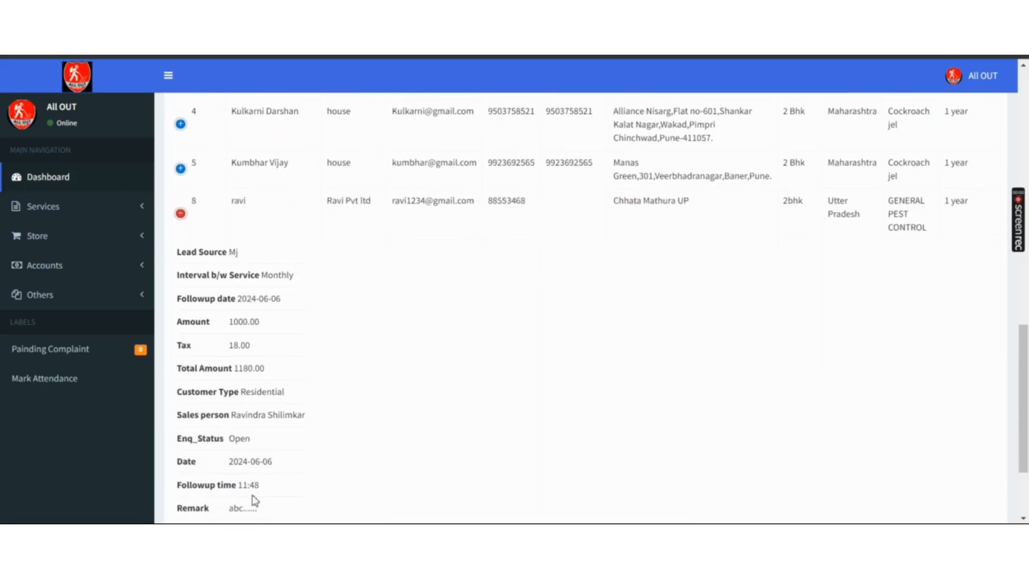
left_click(248, 509)
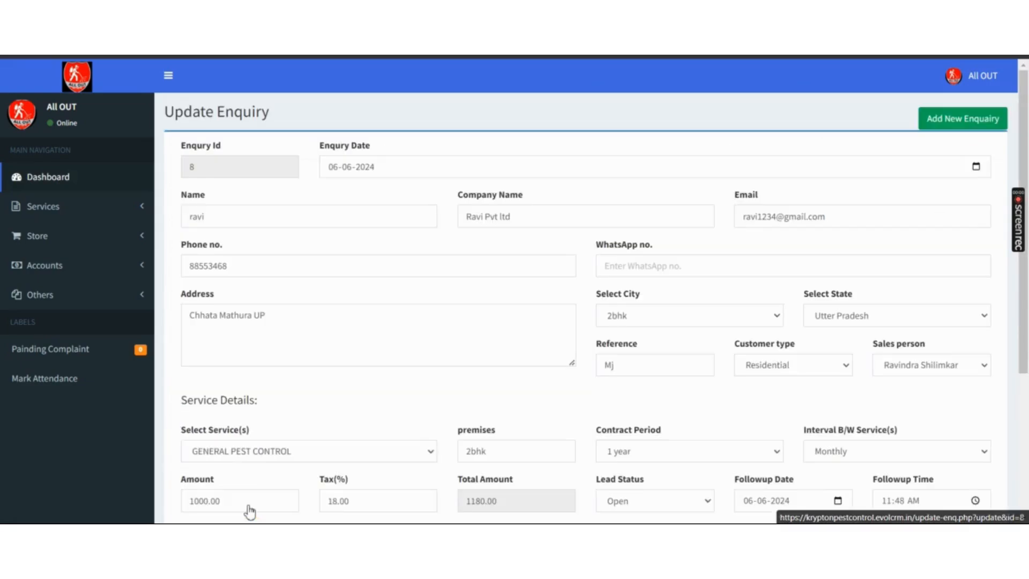
scroll(248, 510, "down", 4)
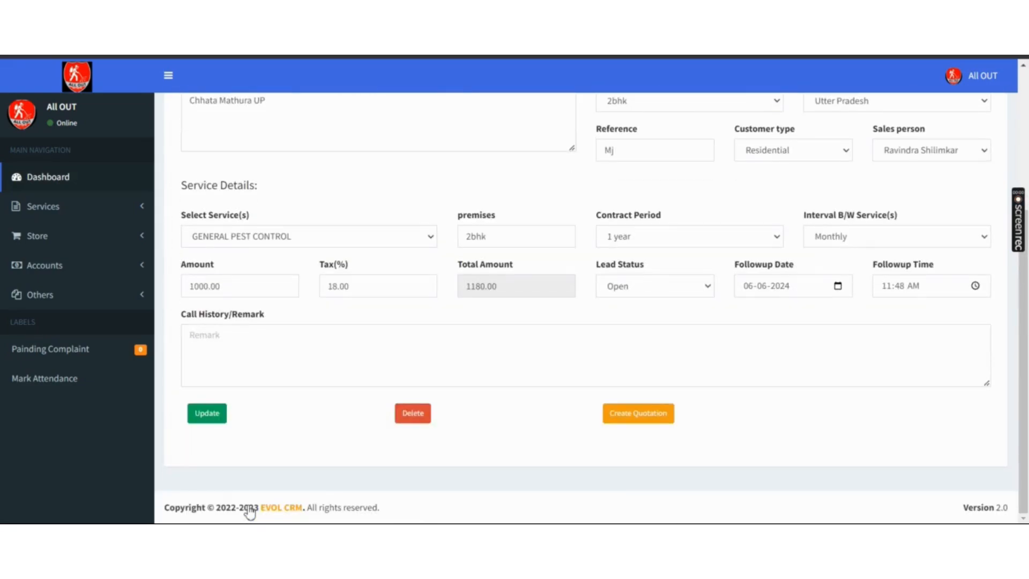
scroll(249, 512, "up", 2)
scroll(249, 512, "down", 2)
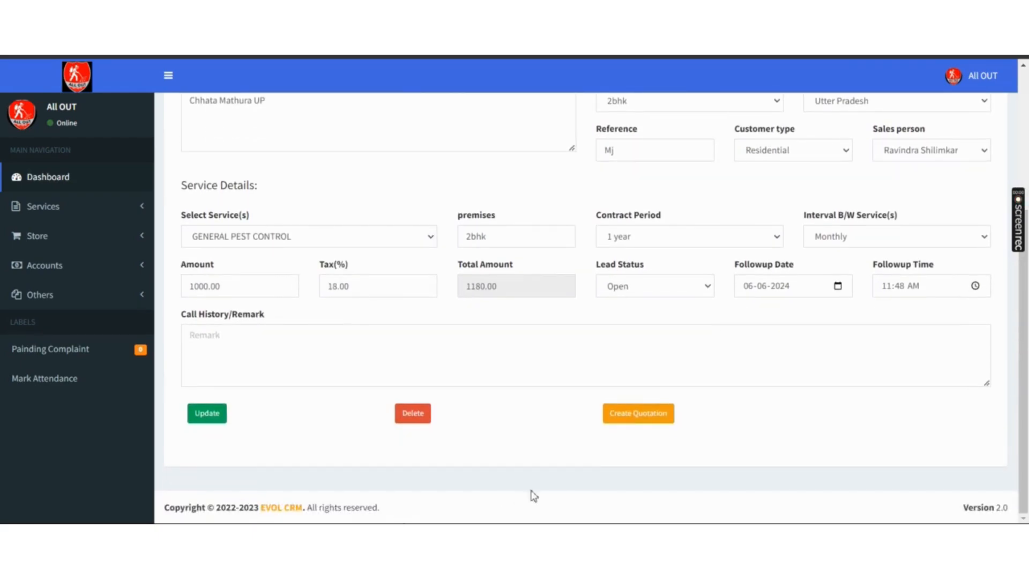
- Create a quotation for enquiry 8 using the Welcome template and GPC description
left_click(640, 417)
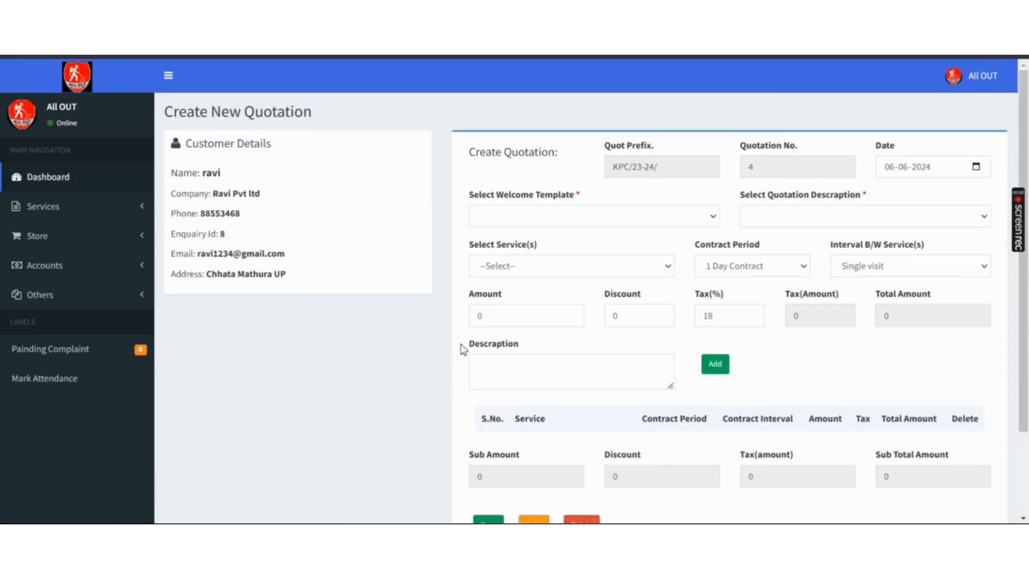
scroll(464, 350, "down", 1)
left_click(545, 163)
key("Down")
key("Down")
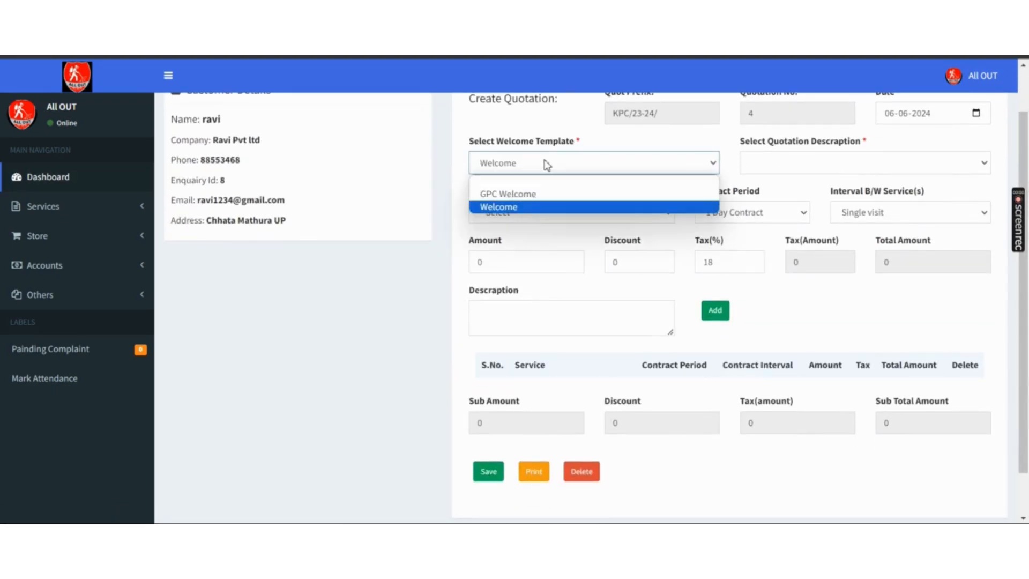
key("Return")
left_click(799, 158)
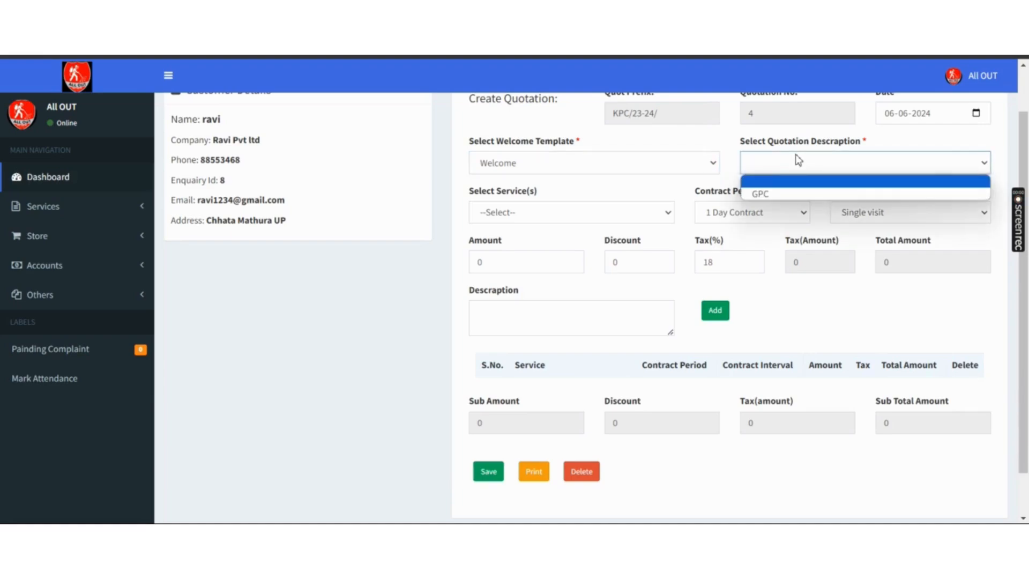
key("Down")
key("Return")
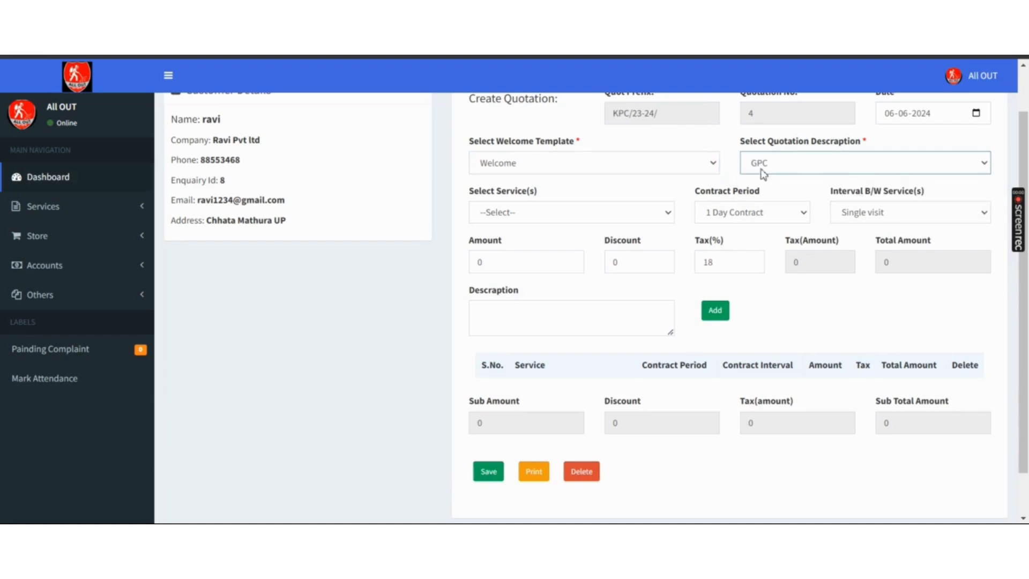
- Select GENERAL PEST CONTROL with a 1 year contract and Monthly interval
left_click(532, 215)
key("Down")
key("Down")
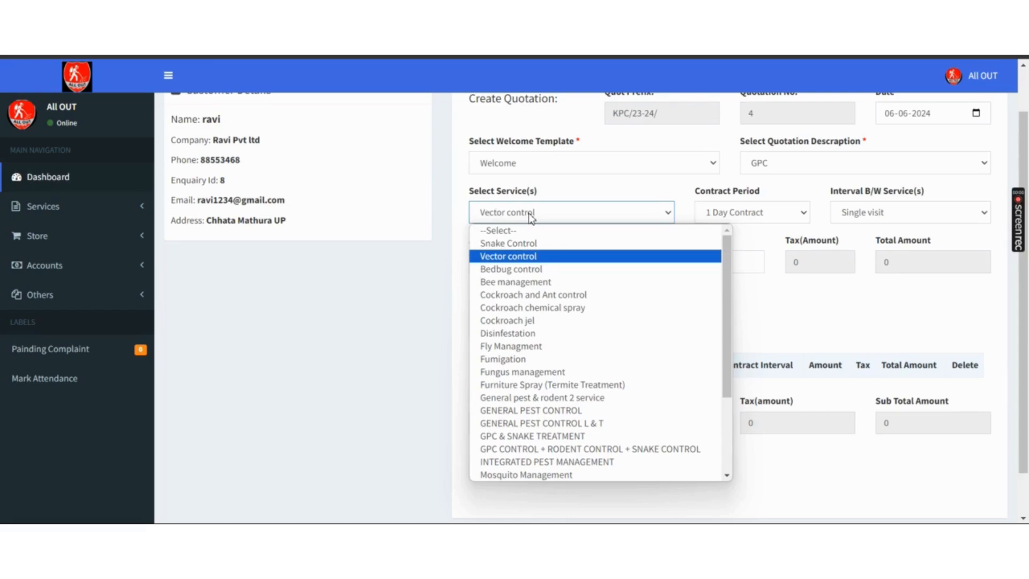
key("Down")
key("Down")
key("Down")
key("Down")
key("Down")
key("Down")
key("Down")
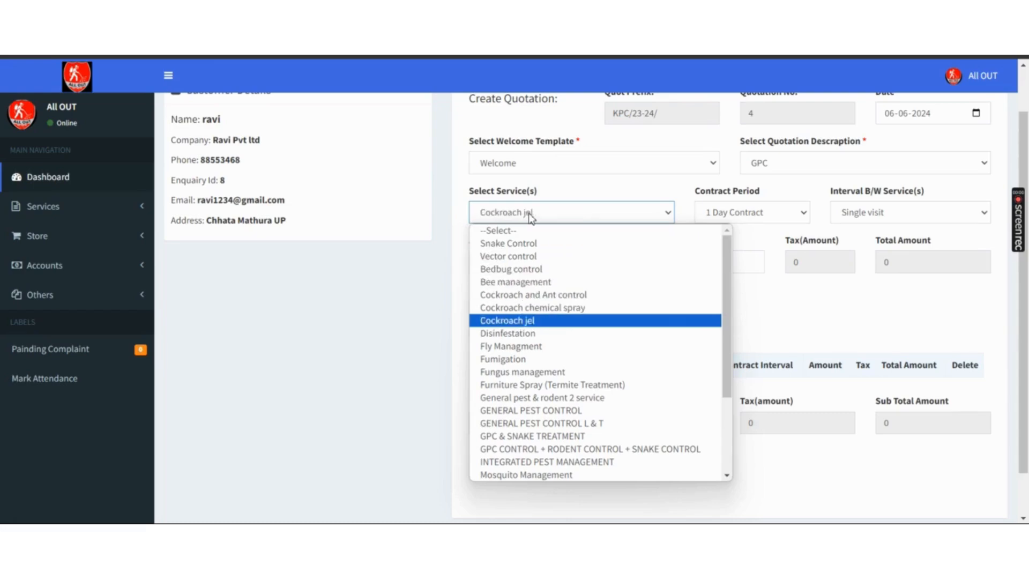
key("Down")
key("Down")
key("Down")
key("Down")
key("Down")
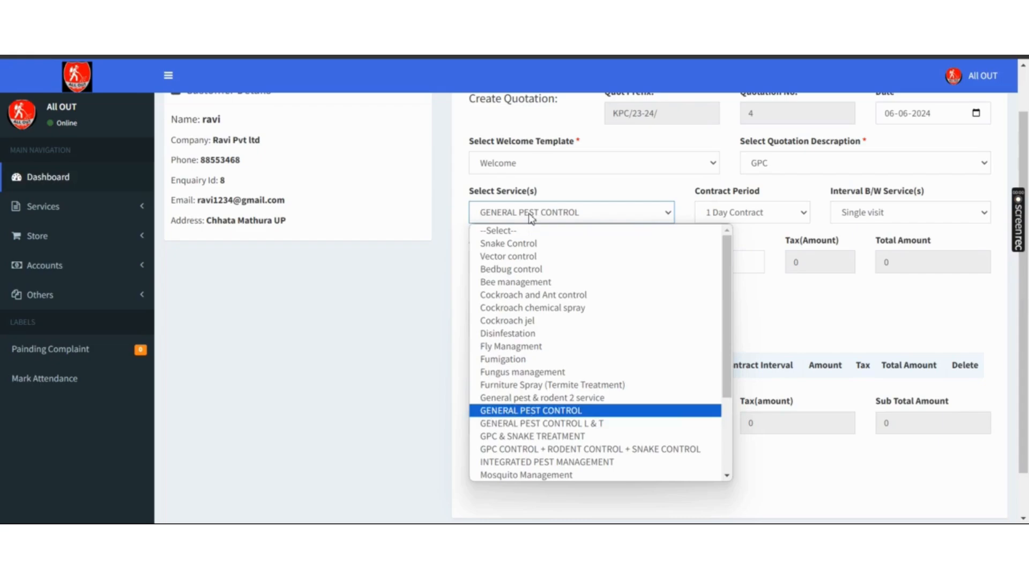
key("Return")
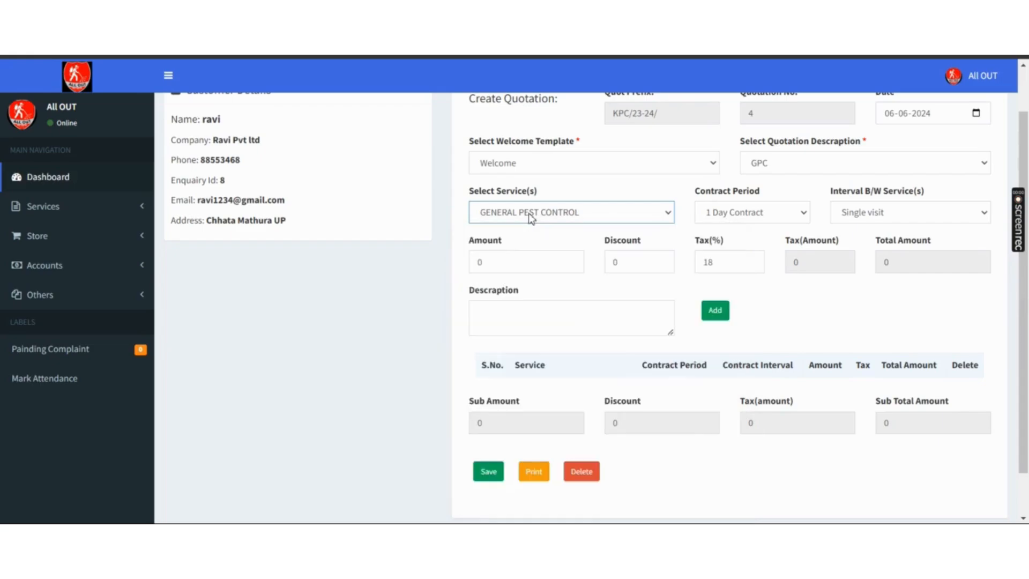
left_click(794, 221)
key("Down")
key("Down")
key("Down")
key("Down")
key("Down")
key("Down")
key("Down")
key("Down")
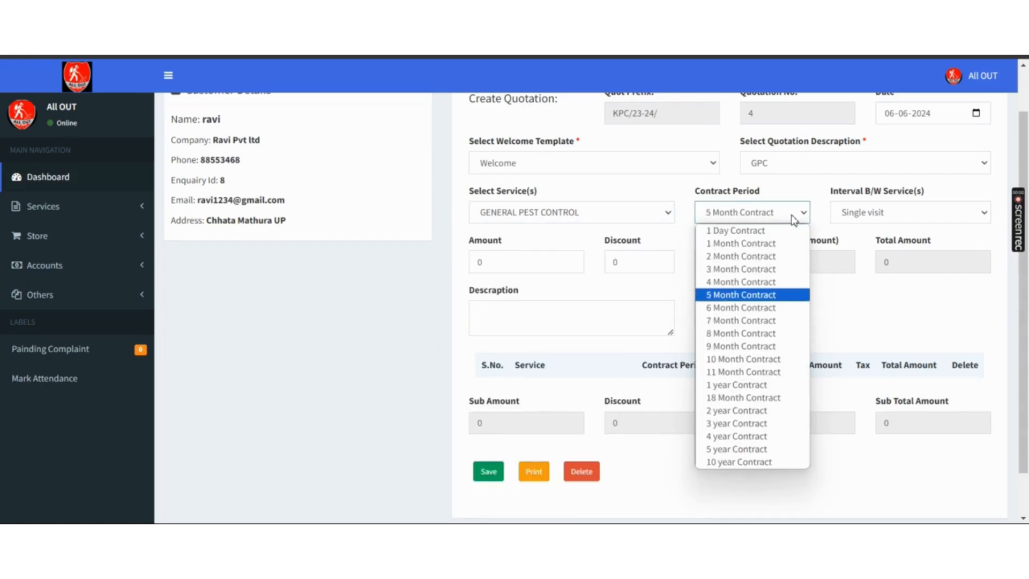
key("Down")
key("Down")
key("Down")
key("Down")
key("Return")
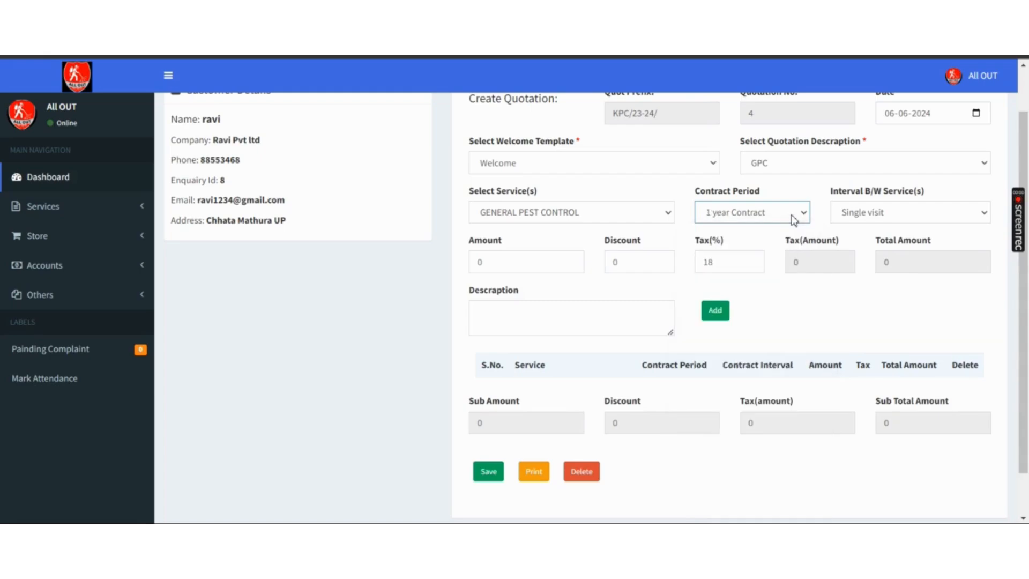
left_click(925, 220)
key("Down")
key("Down")
key("Down")
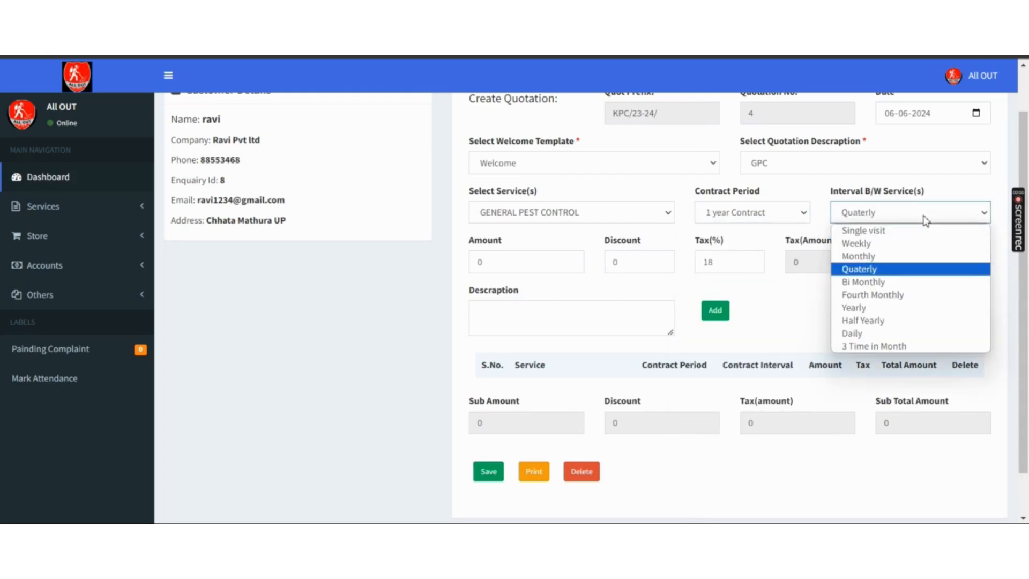
key("Up")
key("Return")
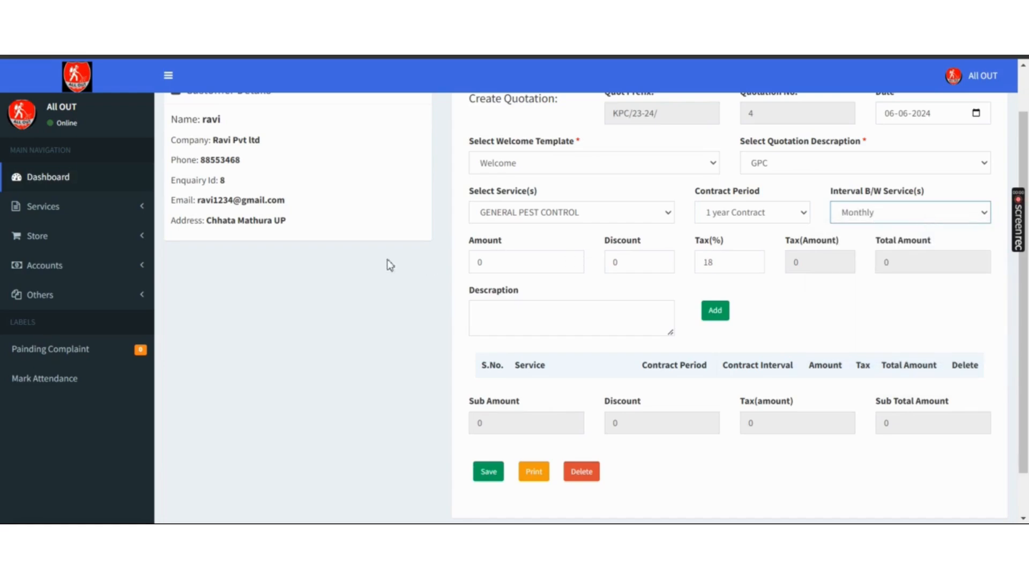
- Enter amount 1000 and add the service line to the quotation
left_click(506, 263)
key("BackSpace")
type("1000")
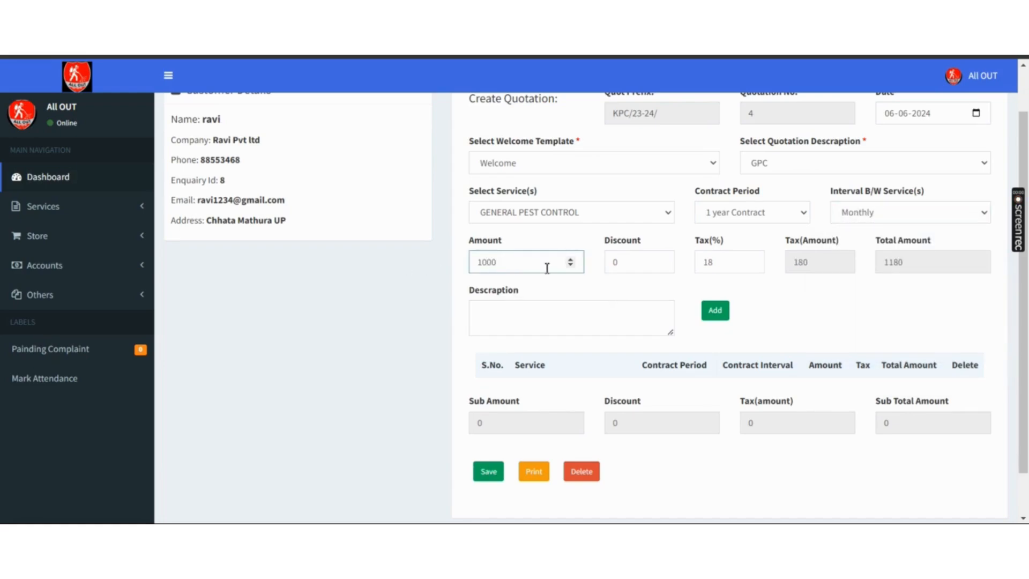
left_click(625, 260)
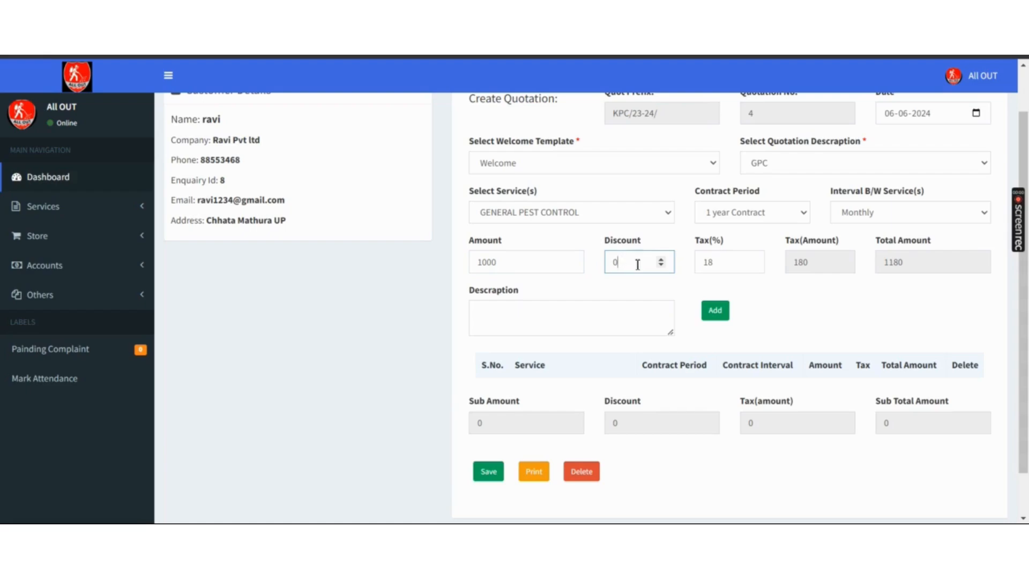
left_click(716, 311)
key("Return")
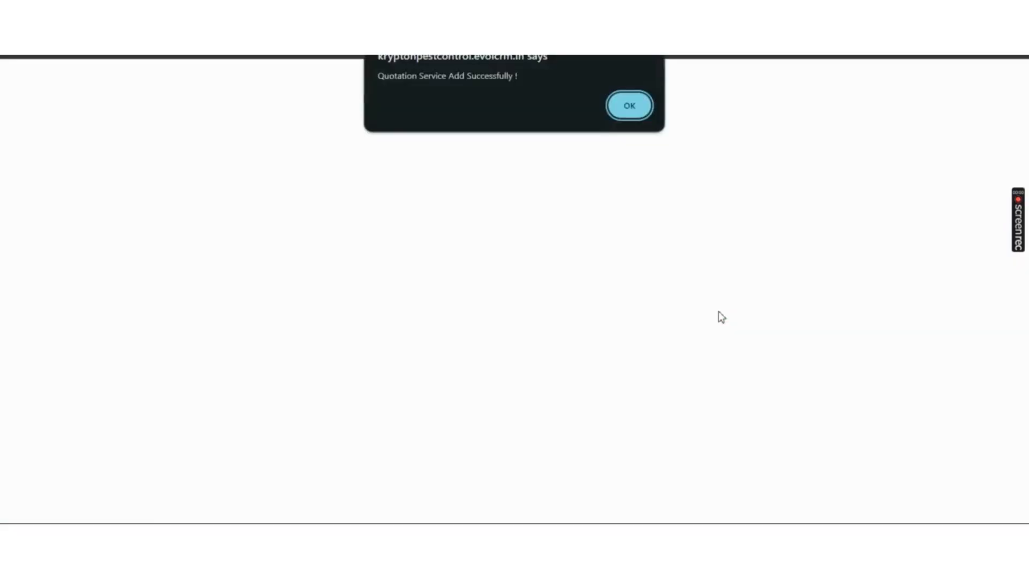
- Add Snake Control at amount 1000 as a second quotation line
key("Return")
scroll(719, 316, "down", 3)
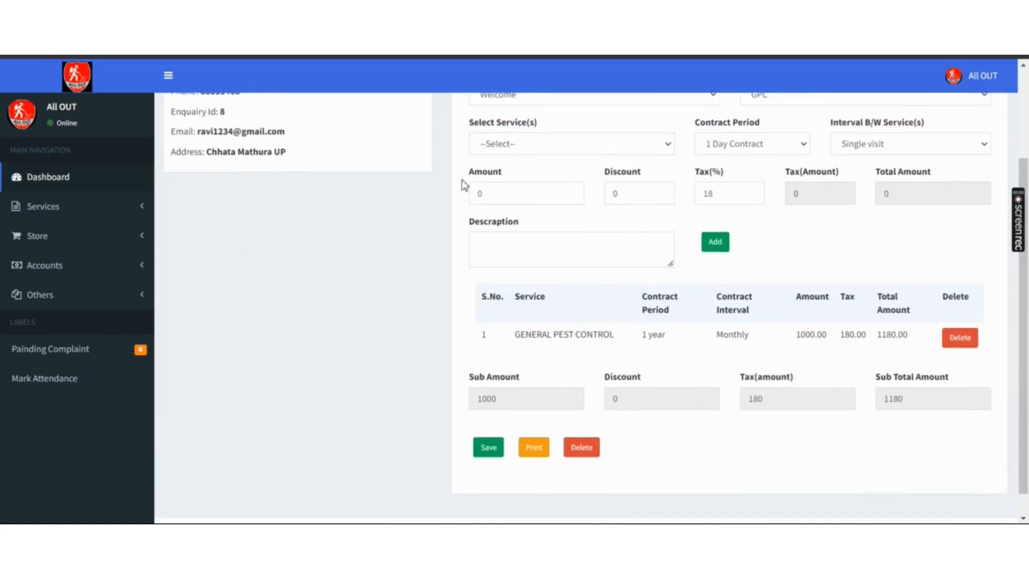
scroll(576, 225, "up", 2)
left_click(617, 218)
key("Down")
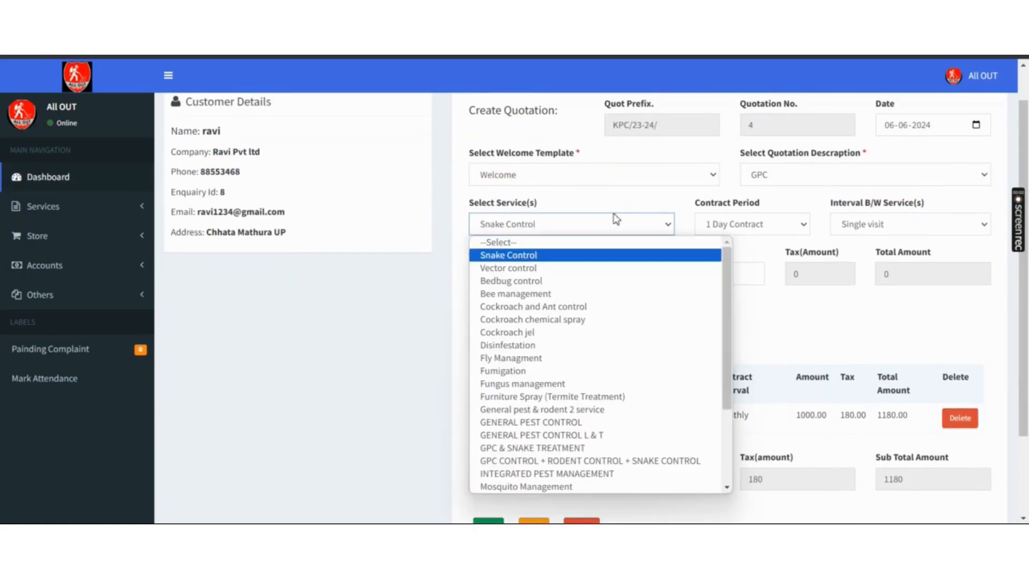
key("Return")
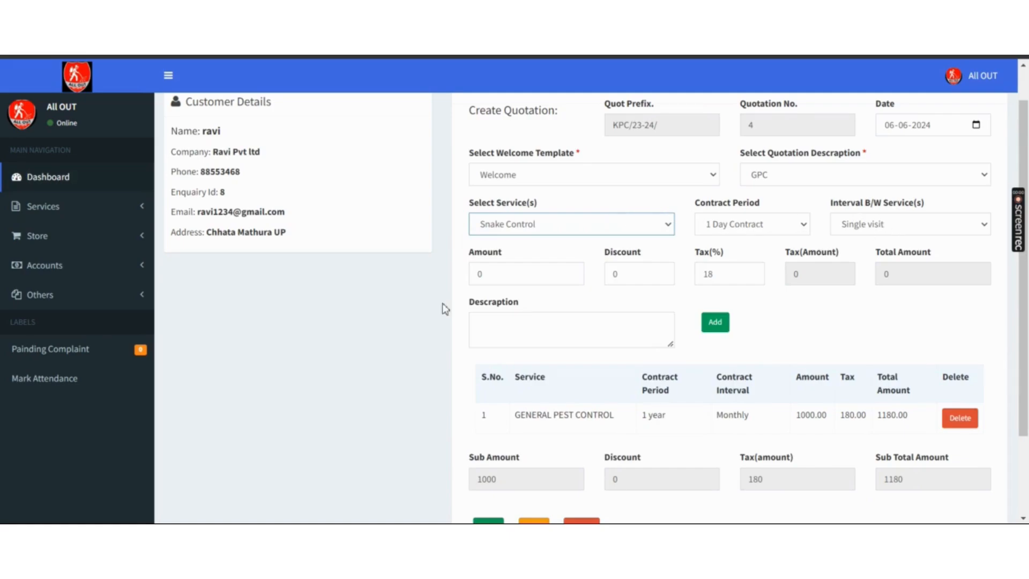
left_click(505, 278)
key("BackSpace")
type("1000")
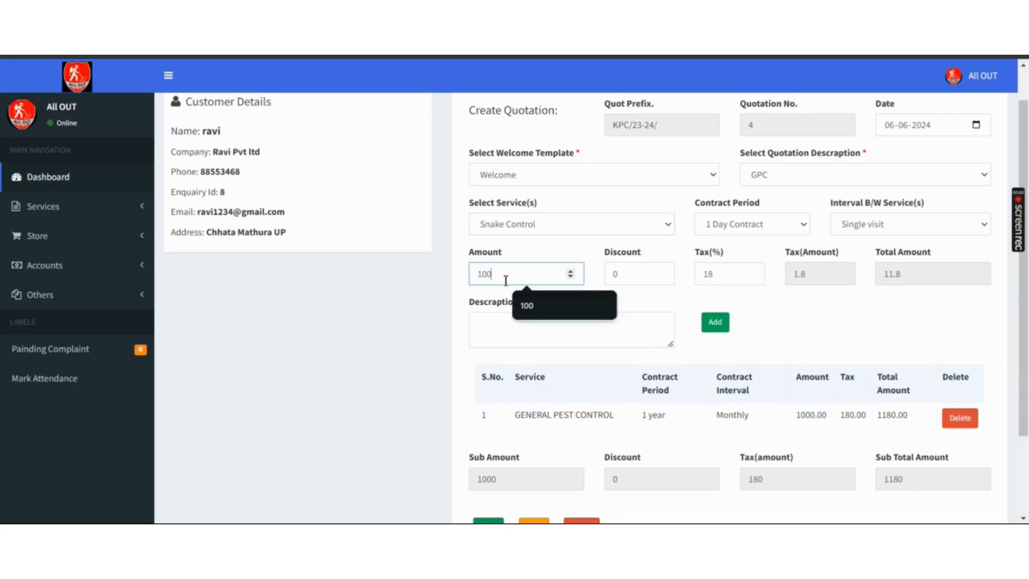
left_click(718, 326)
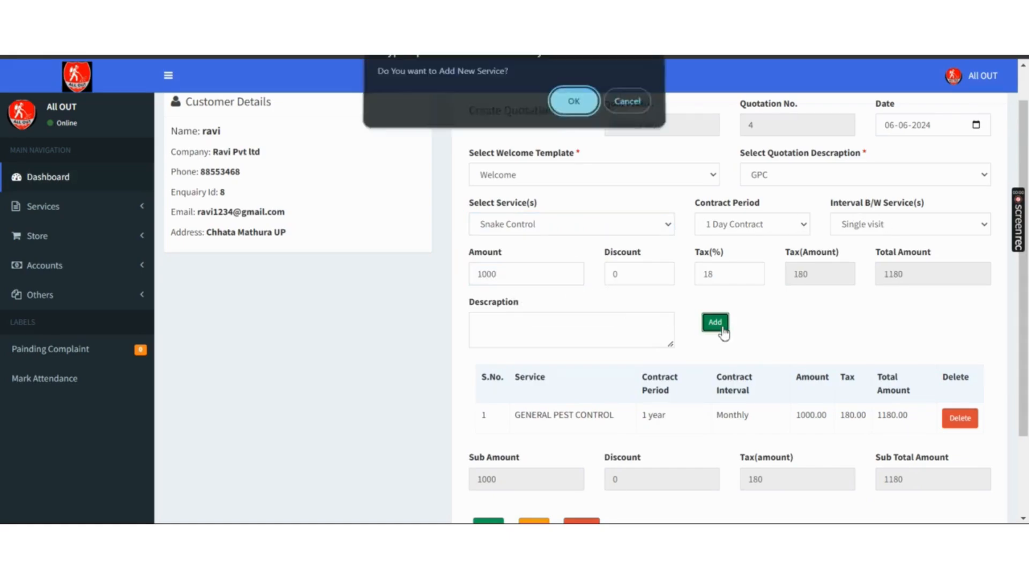
key("Return")
key("Return")
- Save the quotation totalling 2360 and dismiss the confirmation
scroll(712, 333, "down", 3)
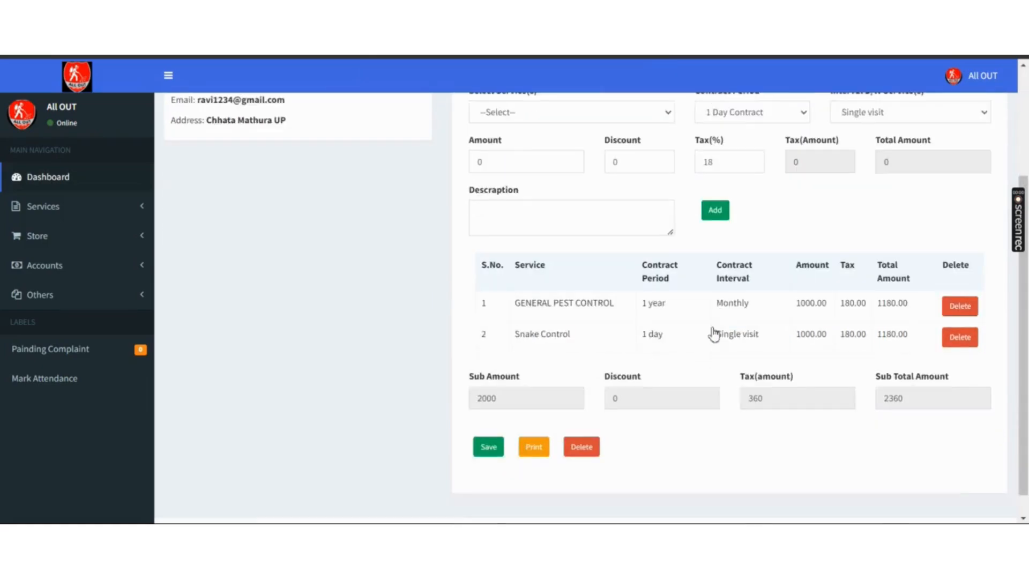
left_click(488, 420)
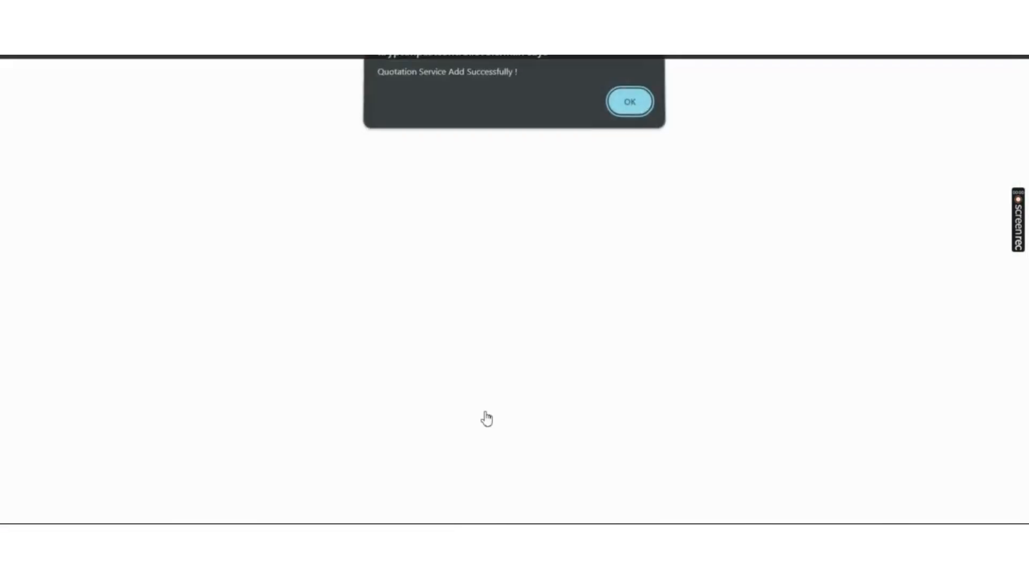
key("Return")
scroll(487, 419, "down", 1)
scroll(487, 418, "down", 3)
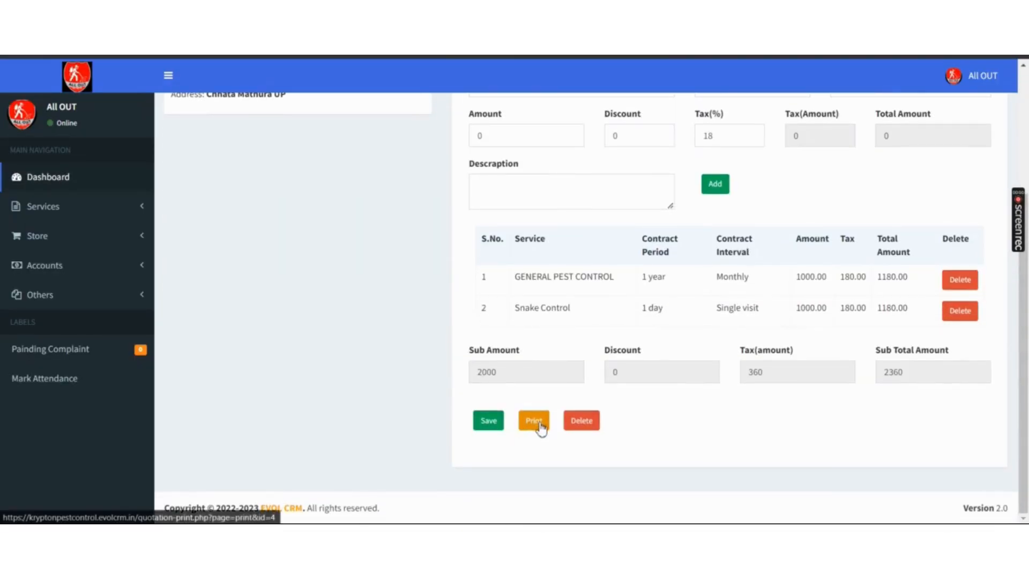
left_click(535, 423)
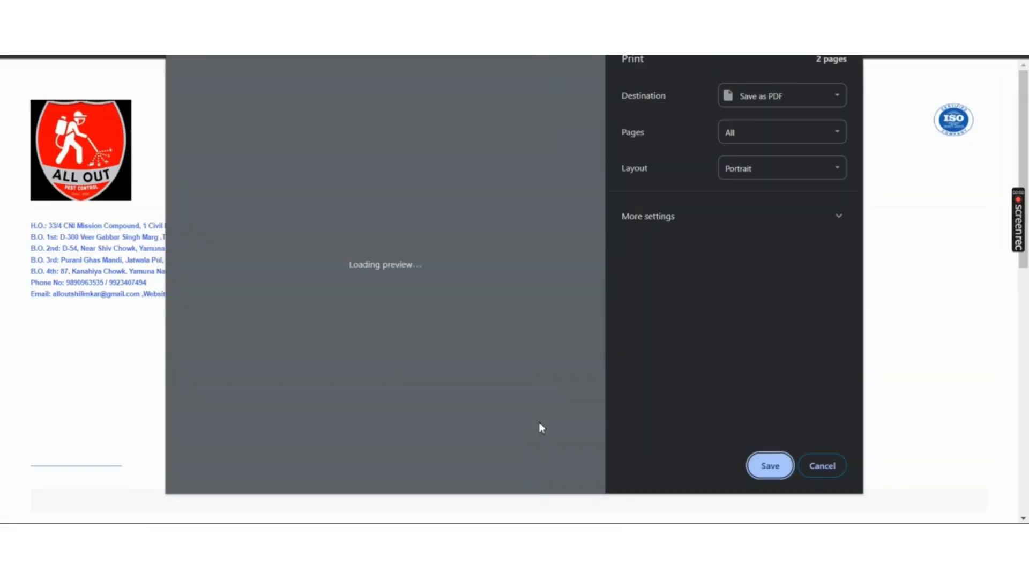
left_click(826, 467)
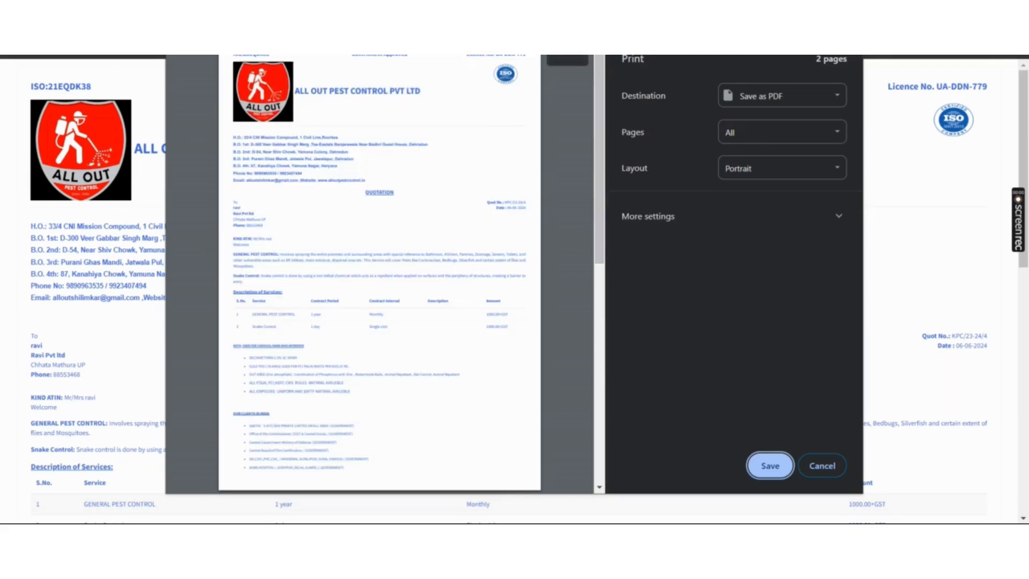
left_click(228, 134)
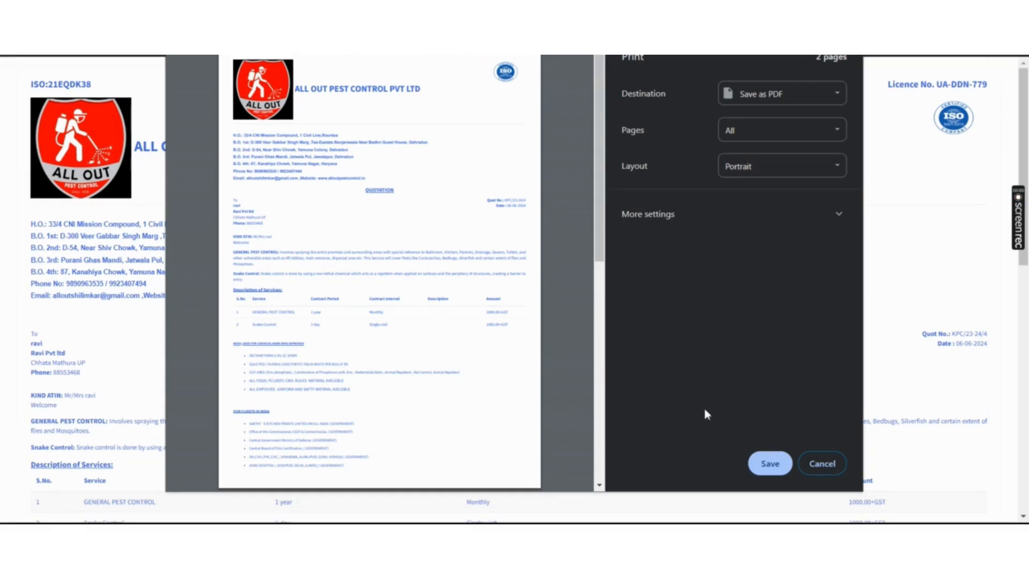
left_click(822, 465)
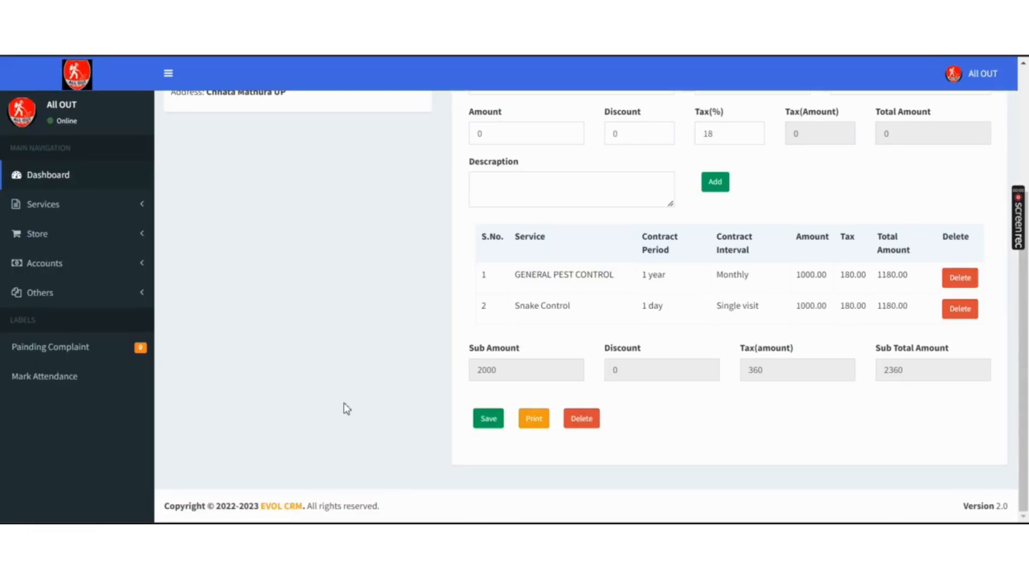
- Return to the Dashboard and open the pending General Pest Control enquiry
scroll(343, 403, "up", 4)
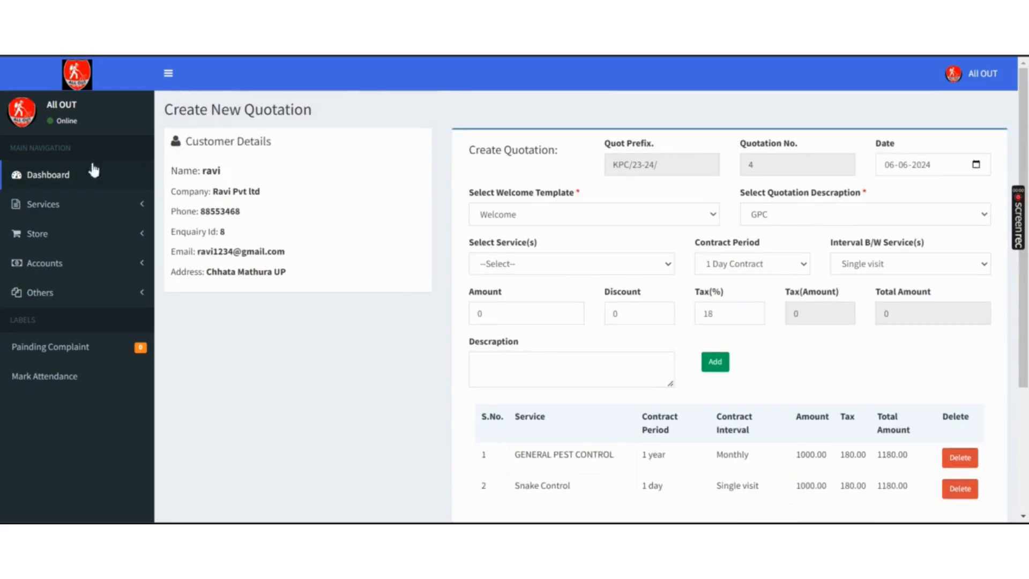
left_click(78, 86)
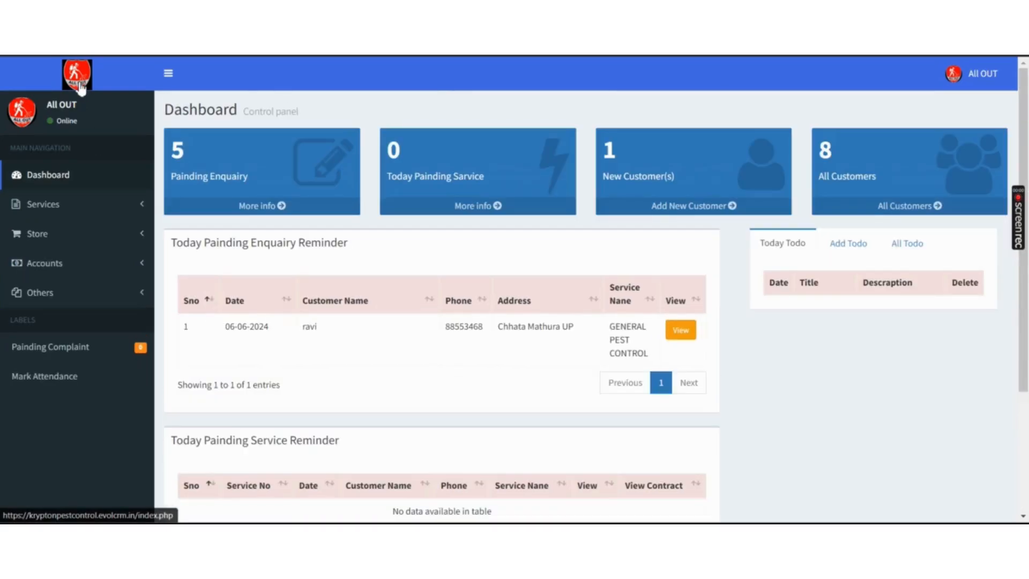
left_click(681, 331)
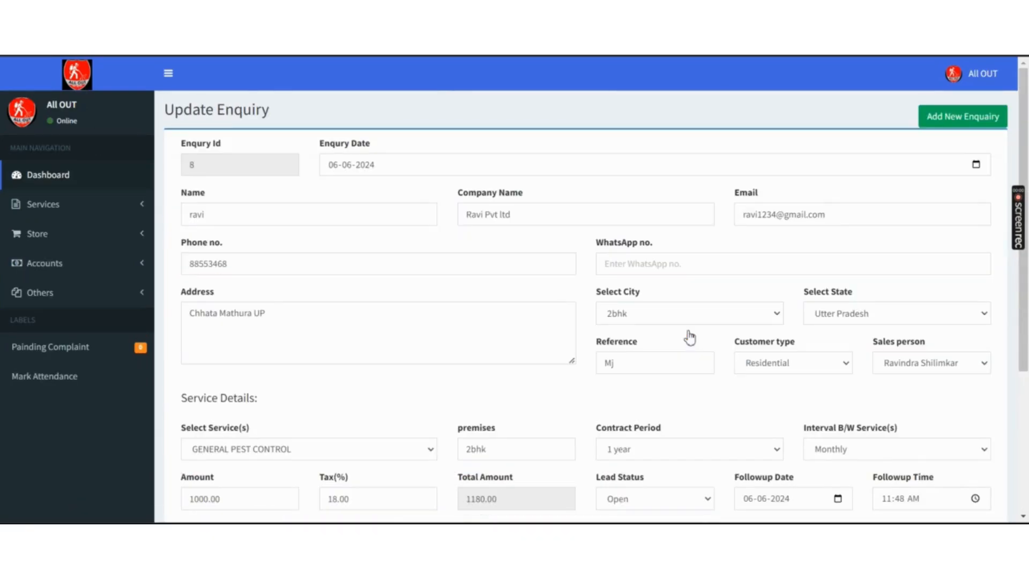
scroll(690, 338, "down", 1)
scroll(690, 338, "down", 3)
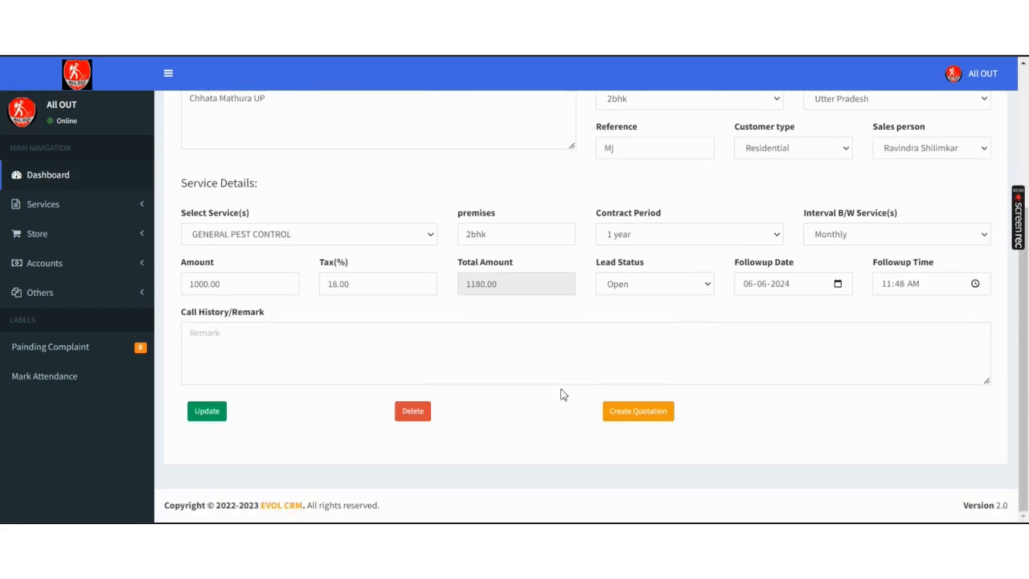
- Change enquiry 8's lead status to Closed and save the update
left_click(669, 286)
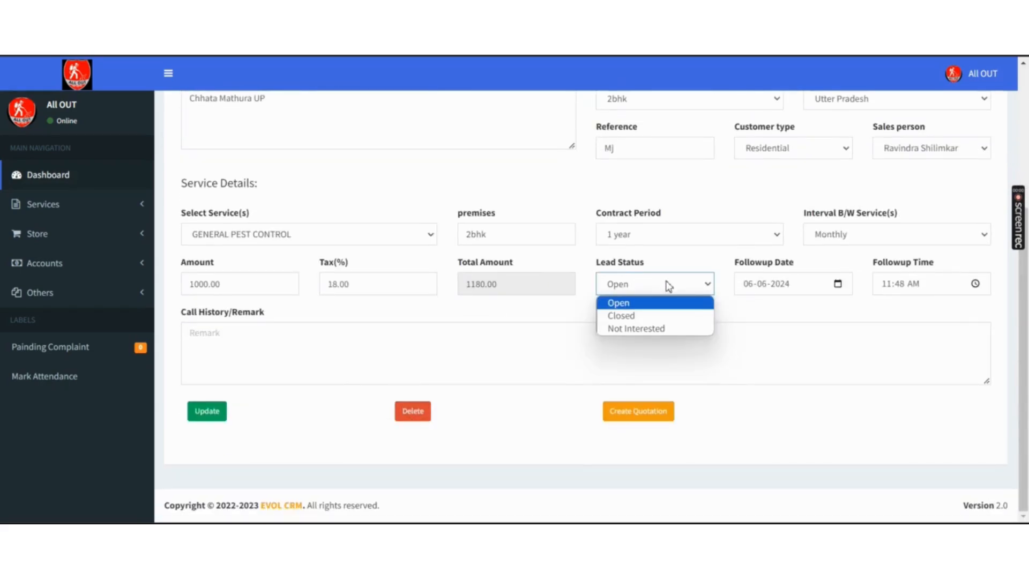
key("Down")
key("Return")
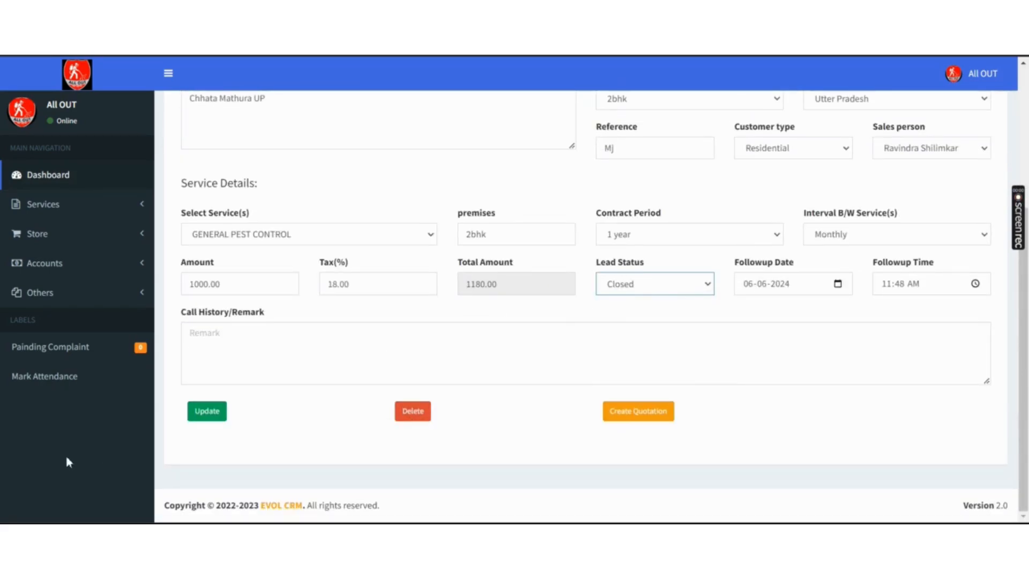
left_click(218, 417)
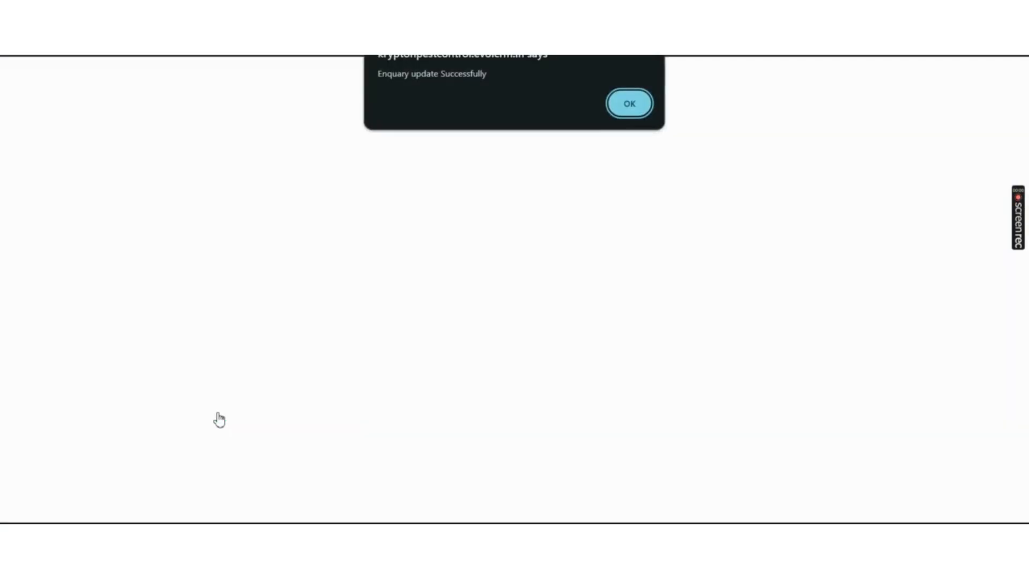
key("Return")
left_click(69, 204)
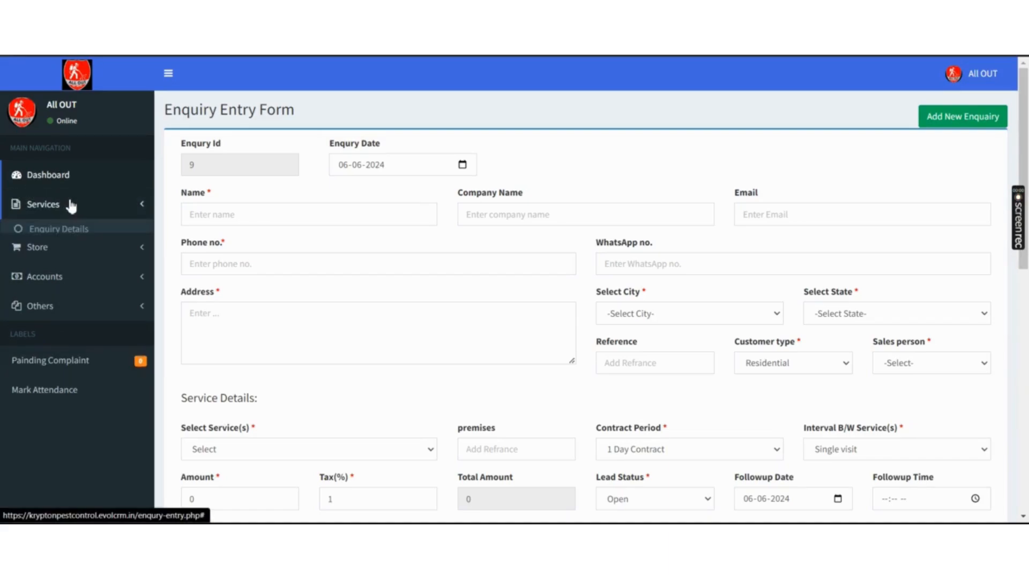
- Review customer 9's extra details on the Customer Details page
left_click(64, 251)
scroll(62, 253, "down", 10)
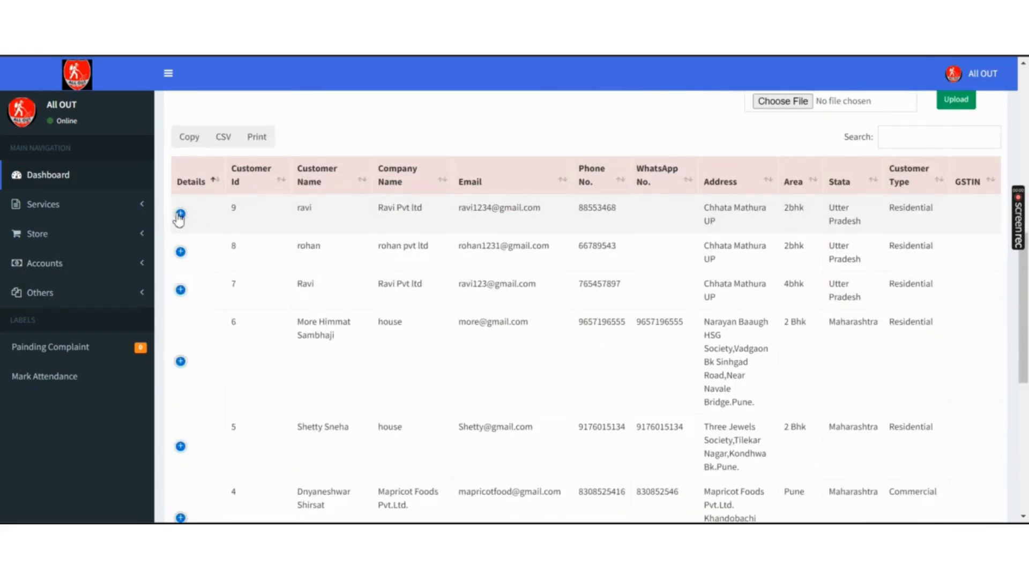
left_click(180, 214)
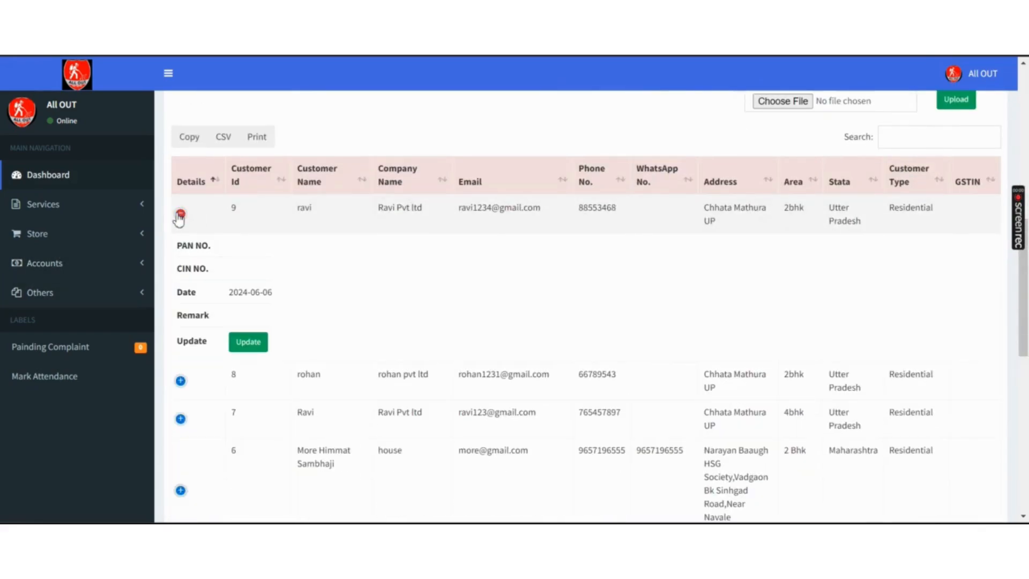
left_click(180, 214)
- Bring up the All Contracts List, topped by the 14160 contract
left_click(129, 204)
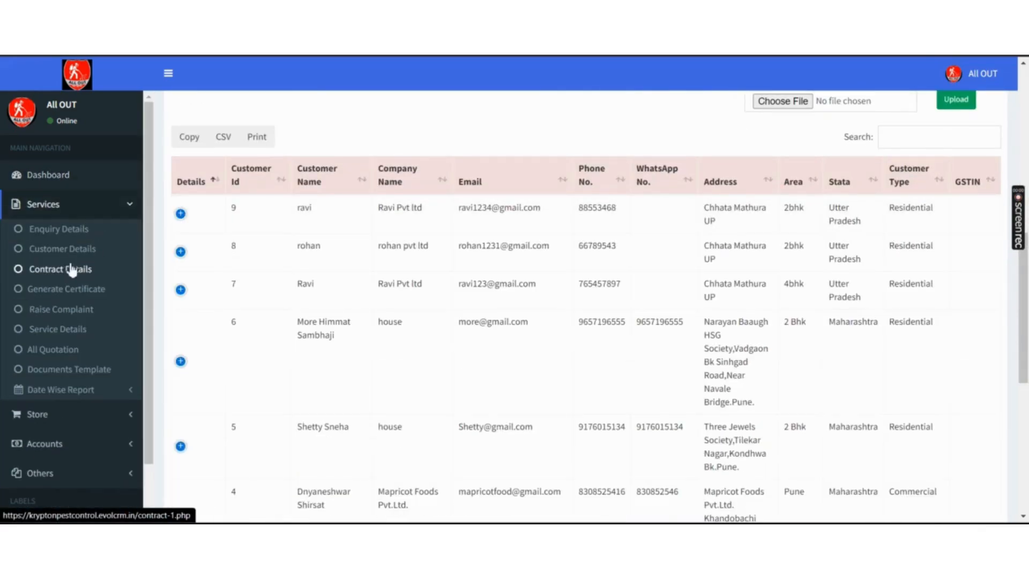
left_click(62, 273)
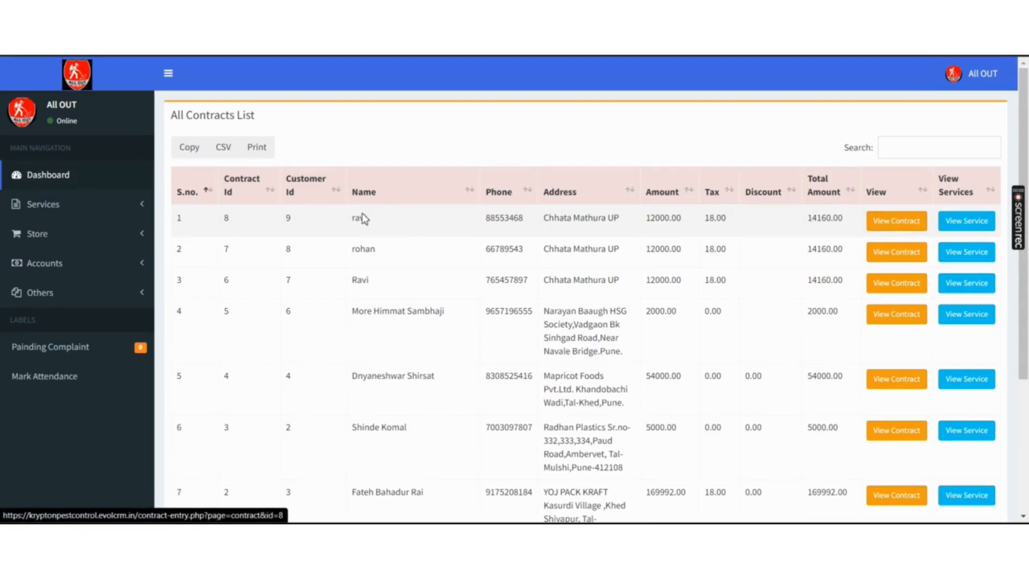
left_click_drag(344, 221, 391, 226)
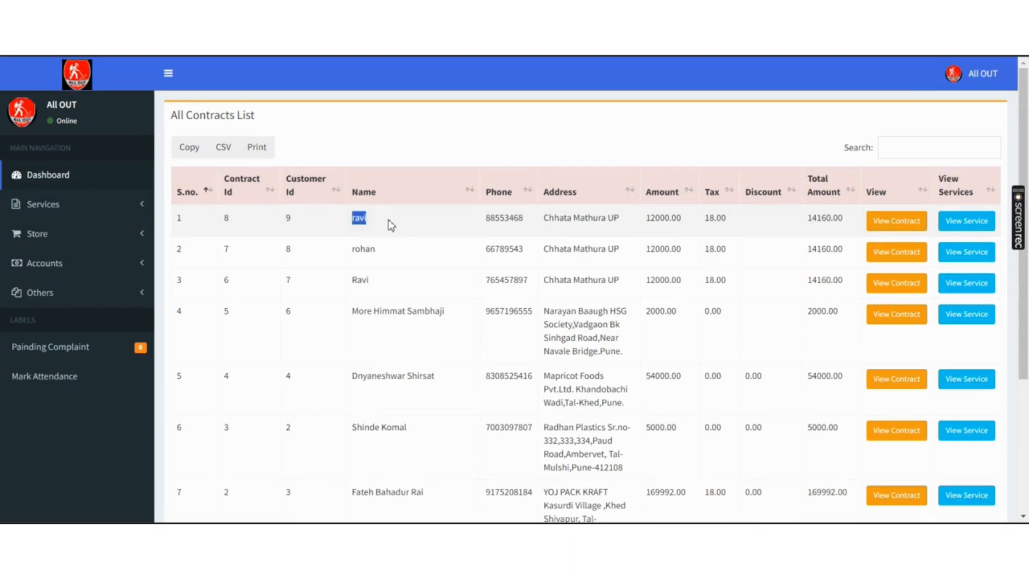
- Open contract 8 and delete its older 2700.00 General Pest Control service line
left_click(904, 222)
scroll(905, 223, "down", 2)
scroll(884, 235, "down", 1)
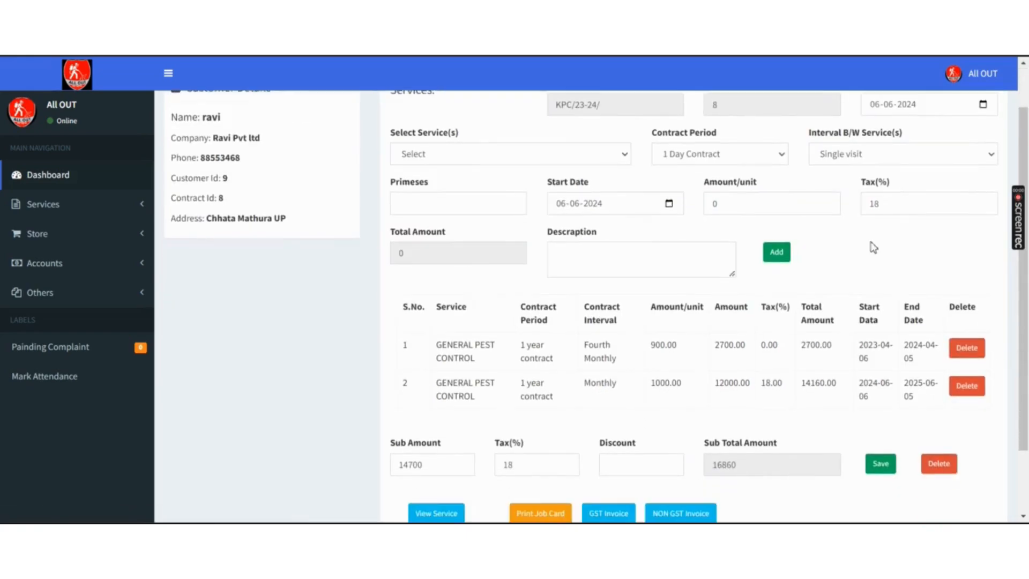
scroll(674, 320, "up", 2)
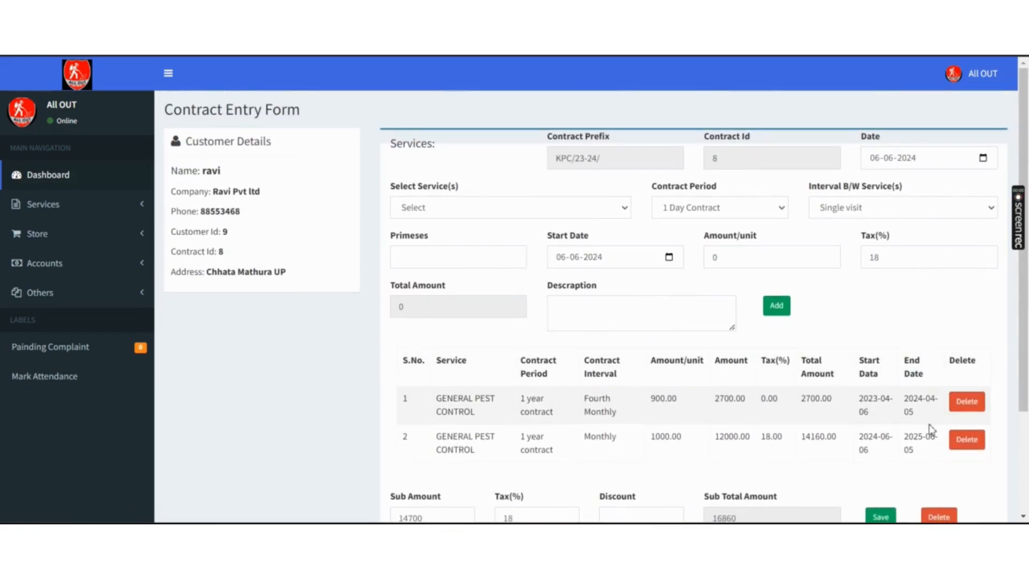
left_click(971, 406)
key("Return")
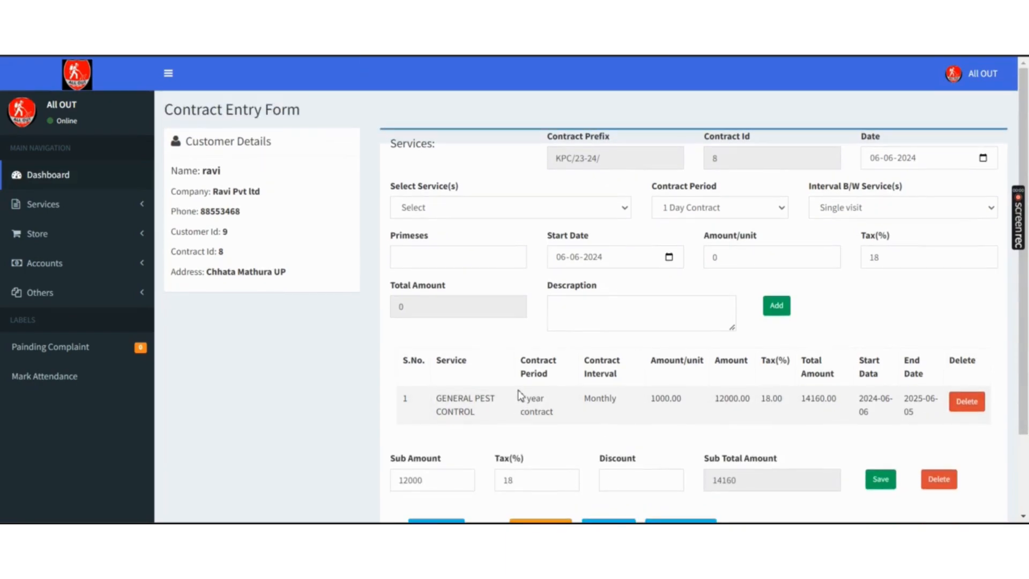
scroll(764, 396, "down", 1)
scroll(697, 365, "down", 1)
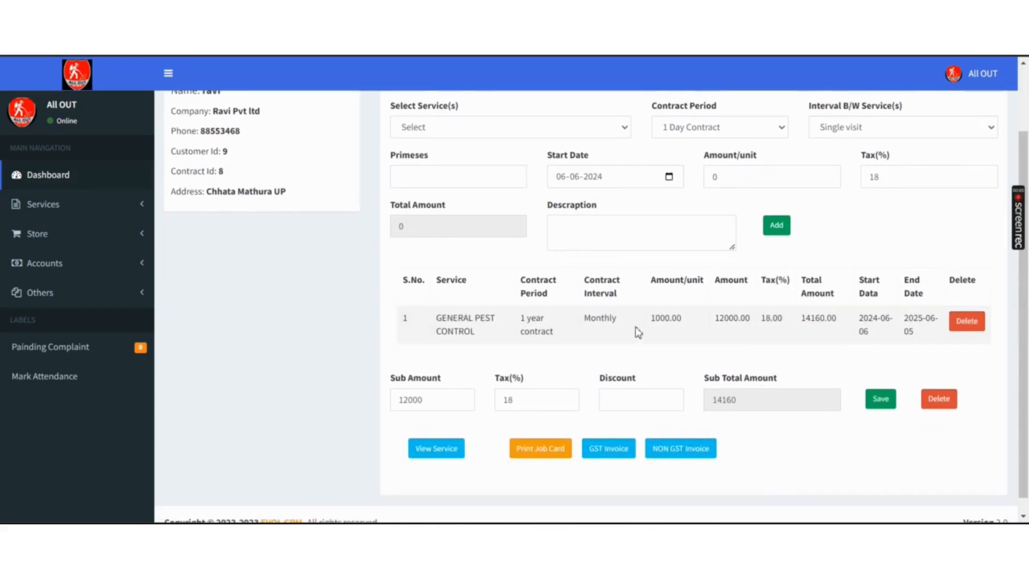
scroll(632, 332, "up", 1)
left_click(617, 162)
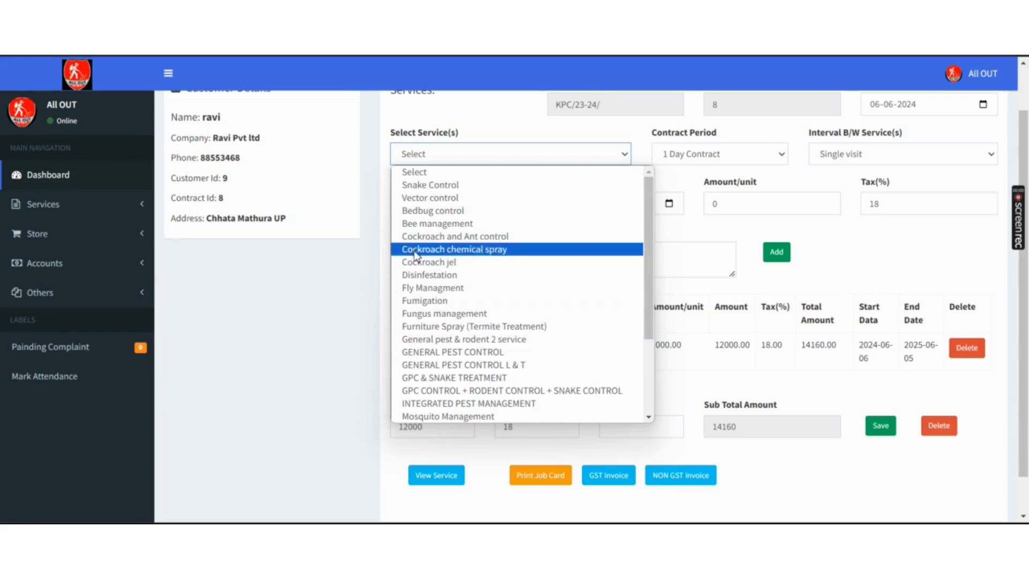
- Choose Snake Control with a 1 Day Contract period and 400ft premises
left_click(428, 185)
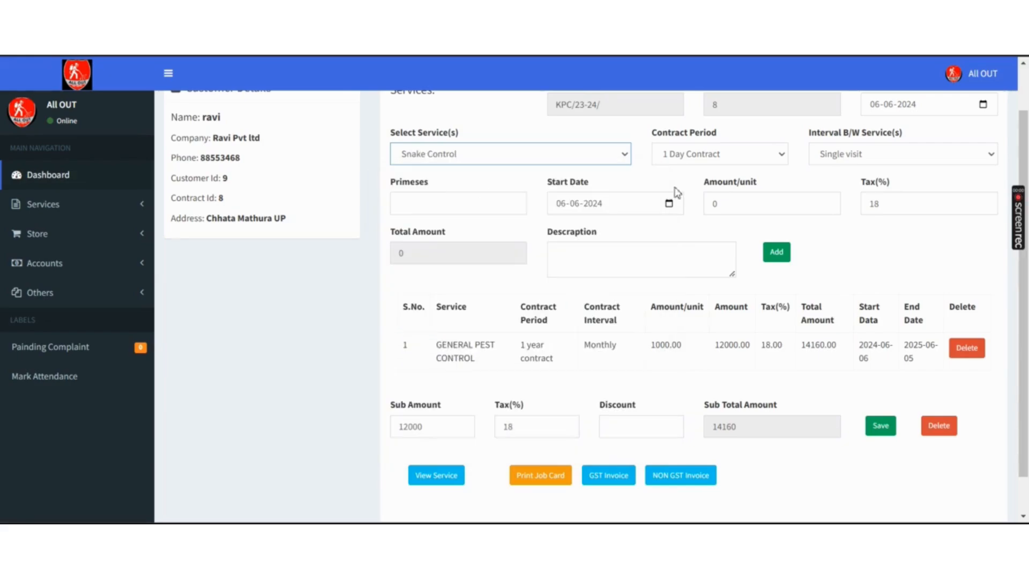
left_click(718, 156)
key("Down")
key("Down")
key("Down")
key("Down")
key("Down")
key("Down")
key("Down")
key("Down")
key("Down")
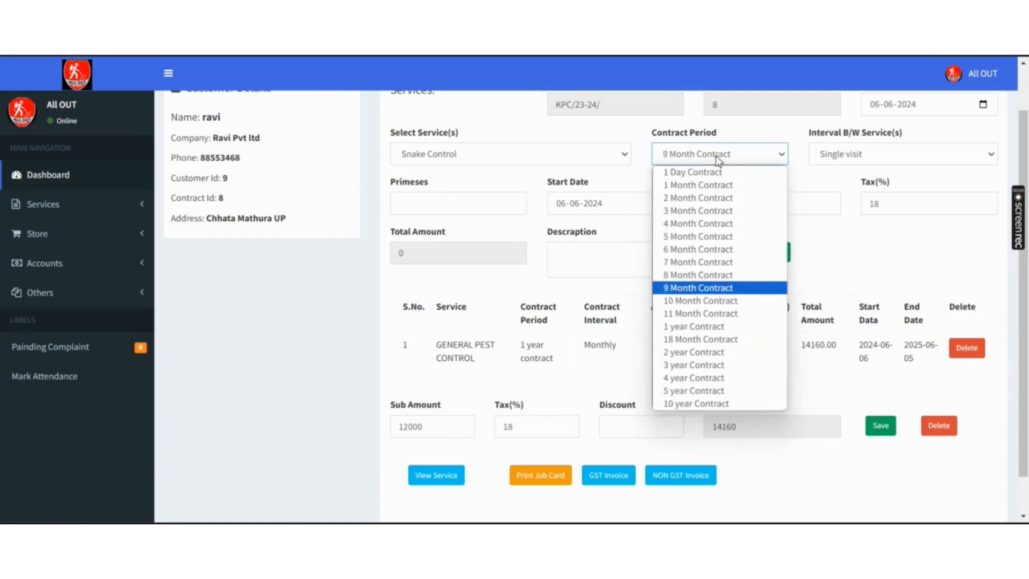
key("Down")
key("Down")
key("Down")
key("Down")
key("Down")
key("Up")
key("Up")
key("Up")
key("Up")
key("Up")
key("Up")
key("Up")
key("Up")
key("Up")
key("Up")
key("Up")
key("Up")
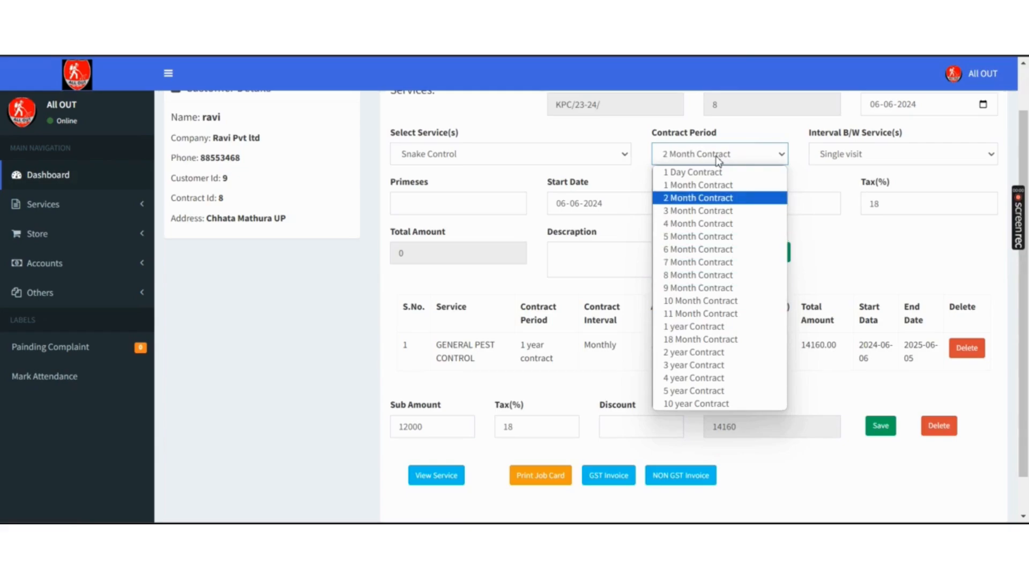
key("Up")
key("Up")
key("Return")
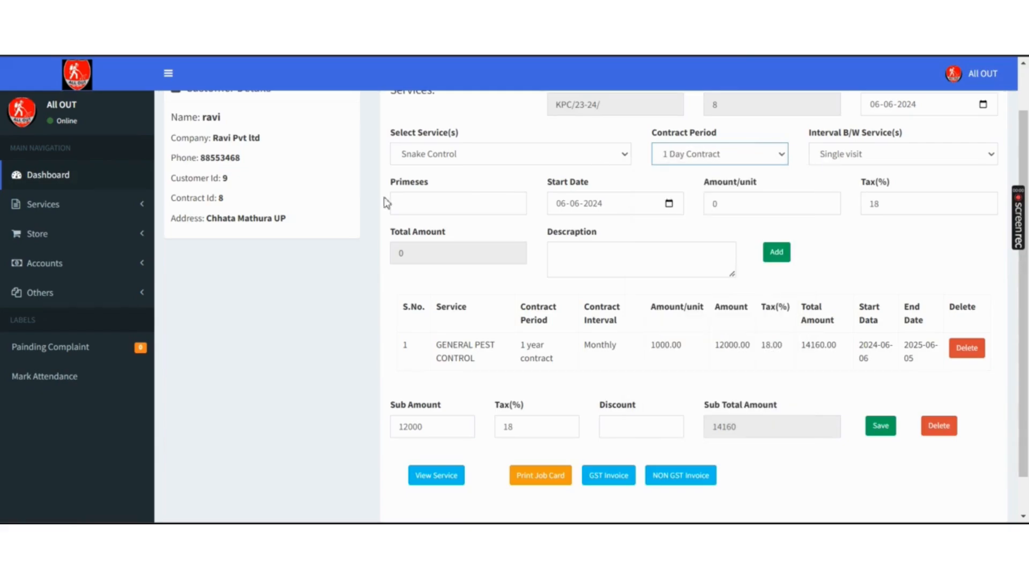
left_click(452, 222)
left_click(443, 207)
key("Down")
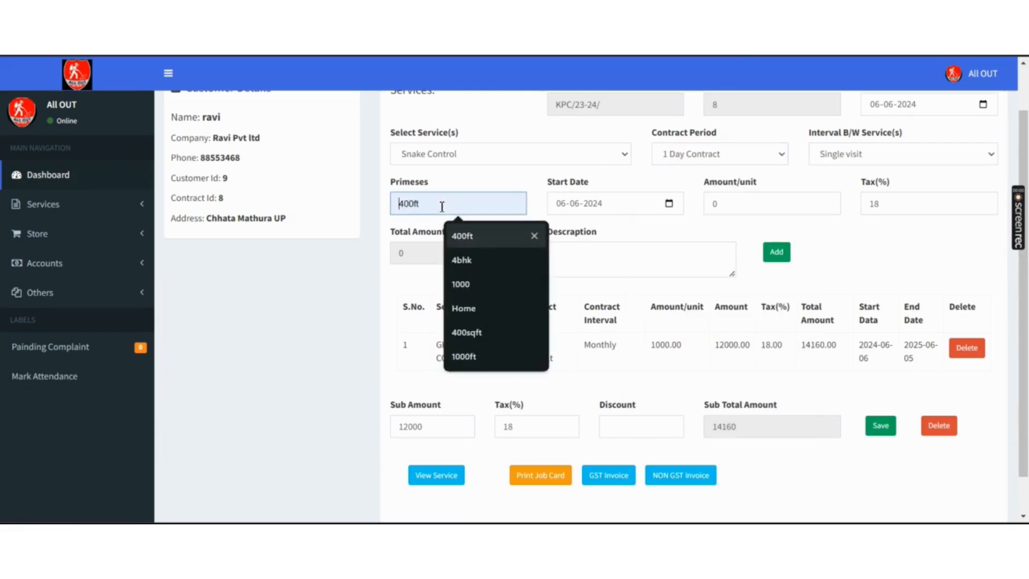
key("Return")
- Enter 1000 per unit, start date 08-06-2024, and add the Snake Control line
left_click(713, 204)
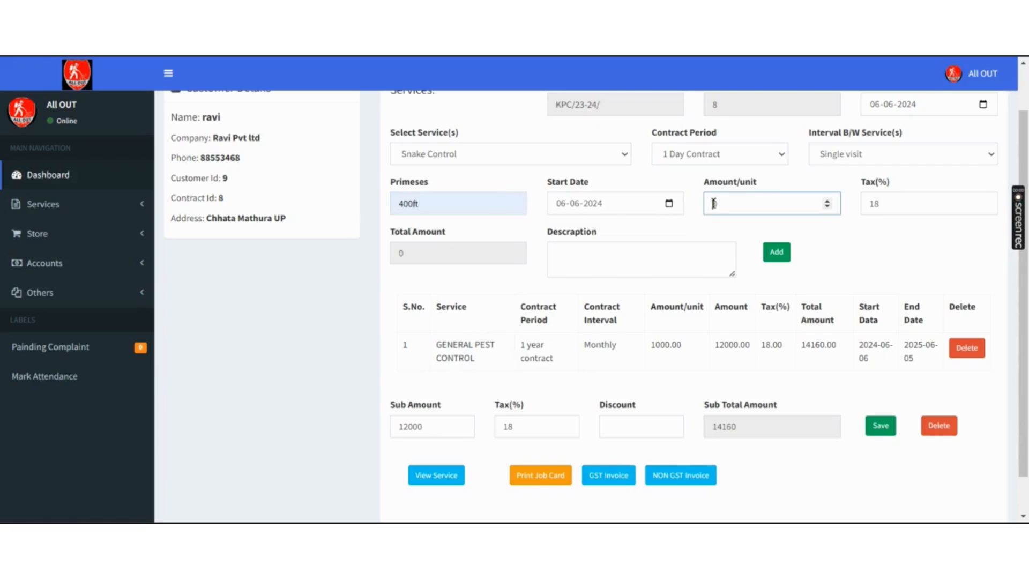
left_click(571, 263)
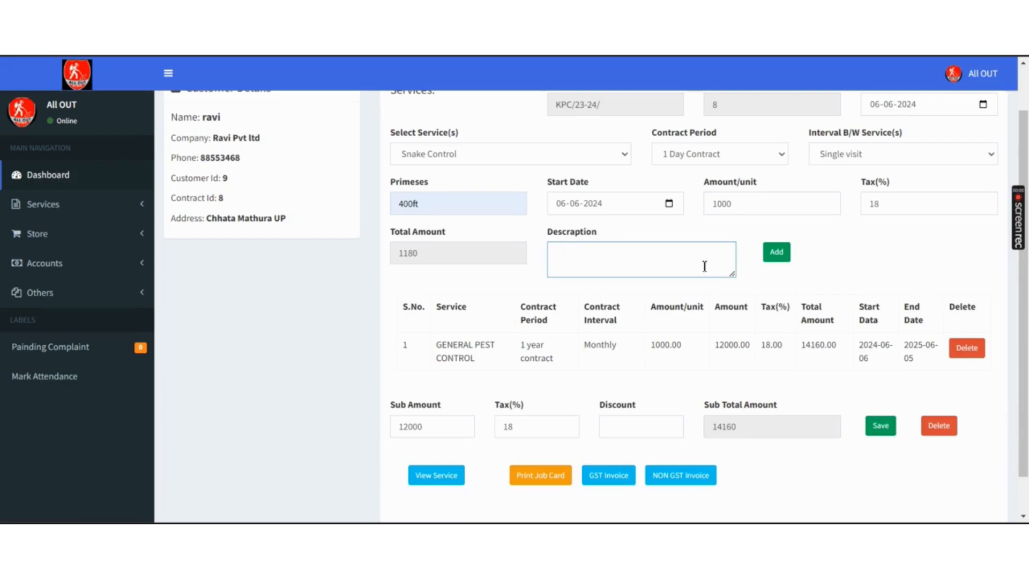
left_click(670, 205)
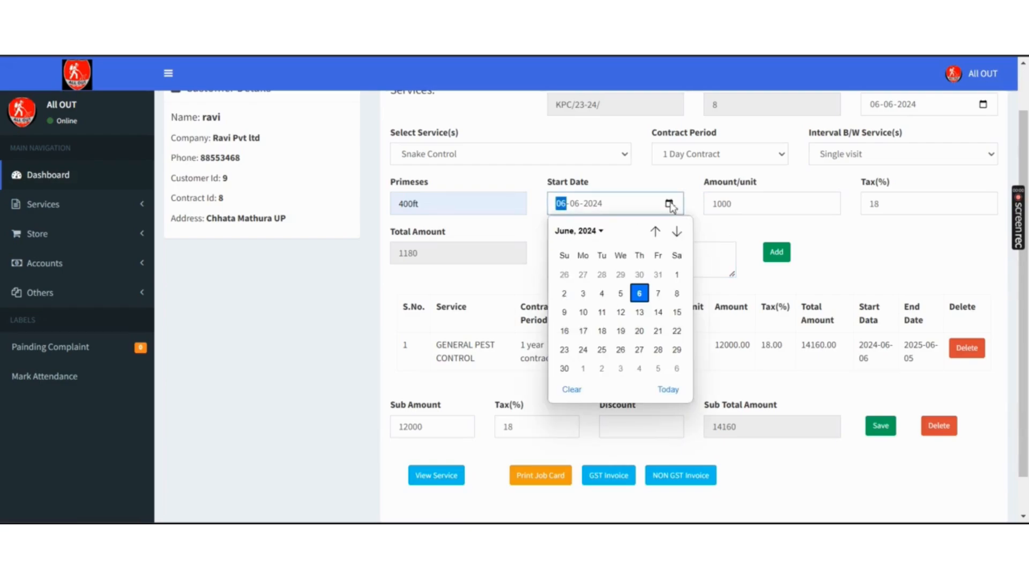
left_click(677, 294)
left_click(777, 252)
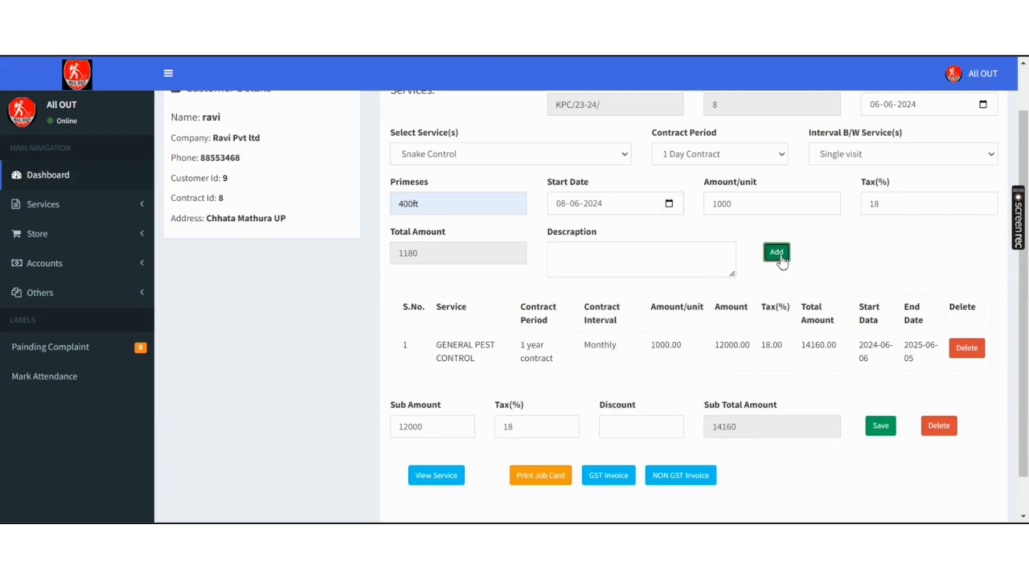
key("Return")
key("Return")
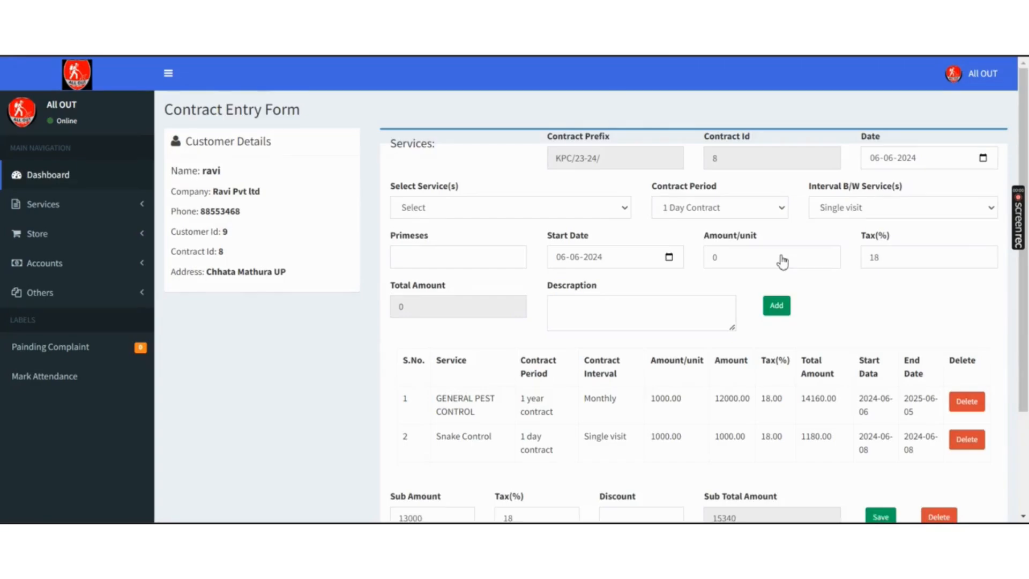
- Save contract 8 with a 0 discount, then reopen it to verify the 15340 sub total
scroll(781, 260, "down", 3)
left_click(621, 374)
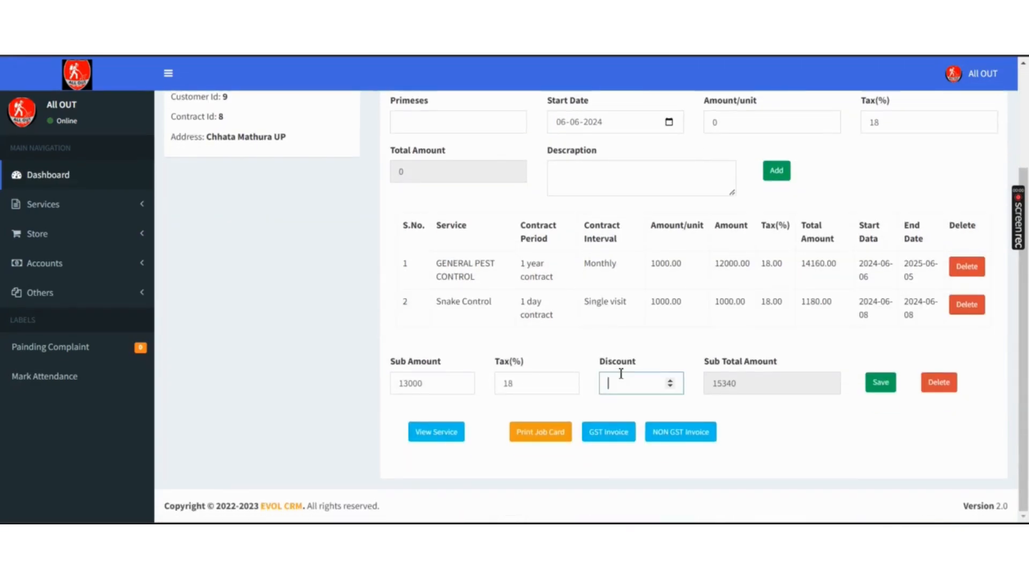
left_click(880, 383)
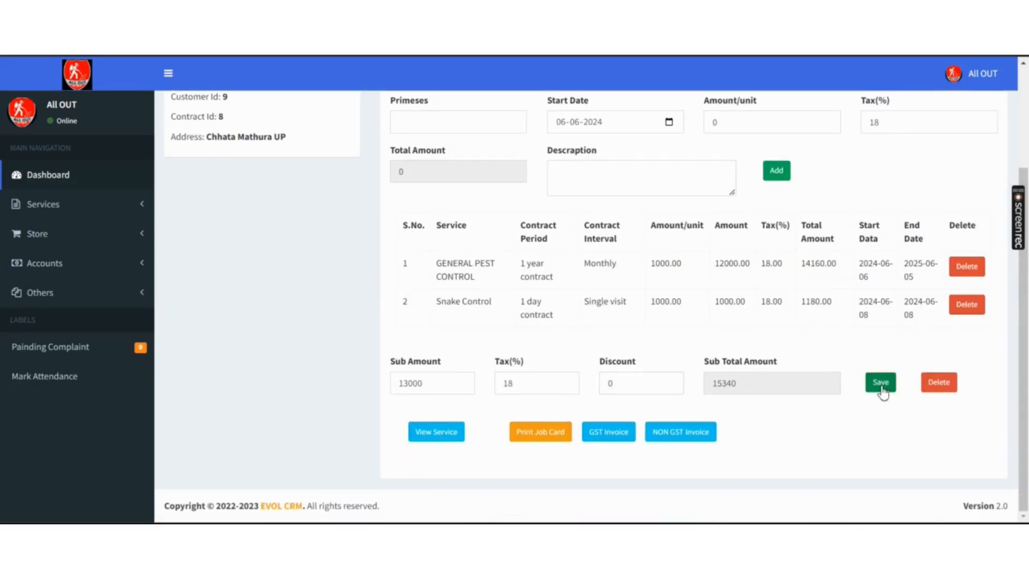
key("Return")
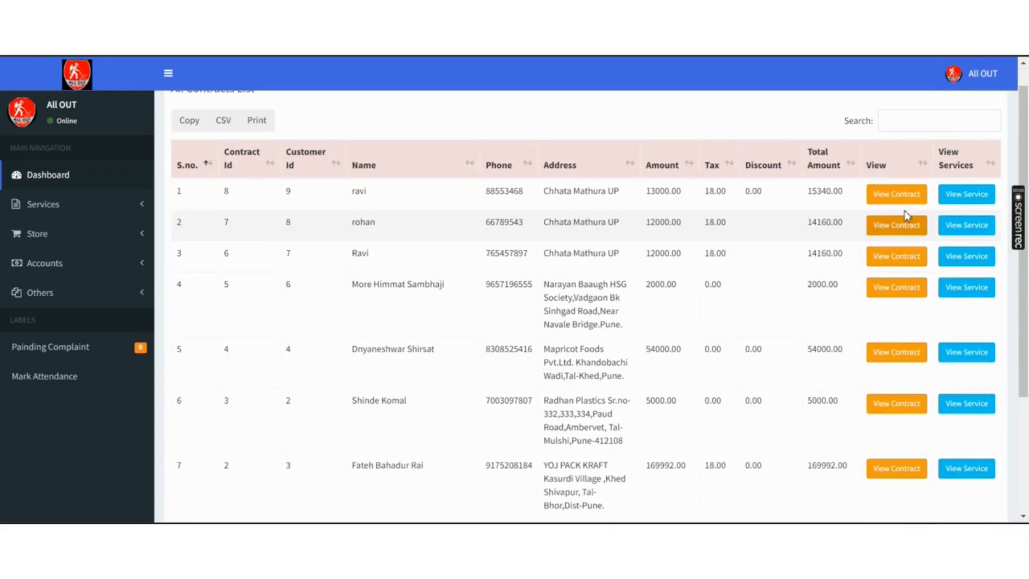
left_click(896, 194)
scroll(910, 203, "down", 3)
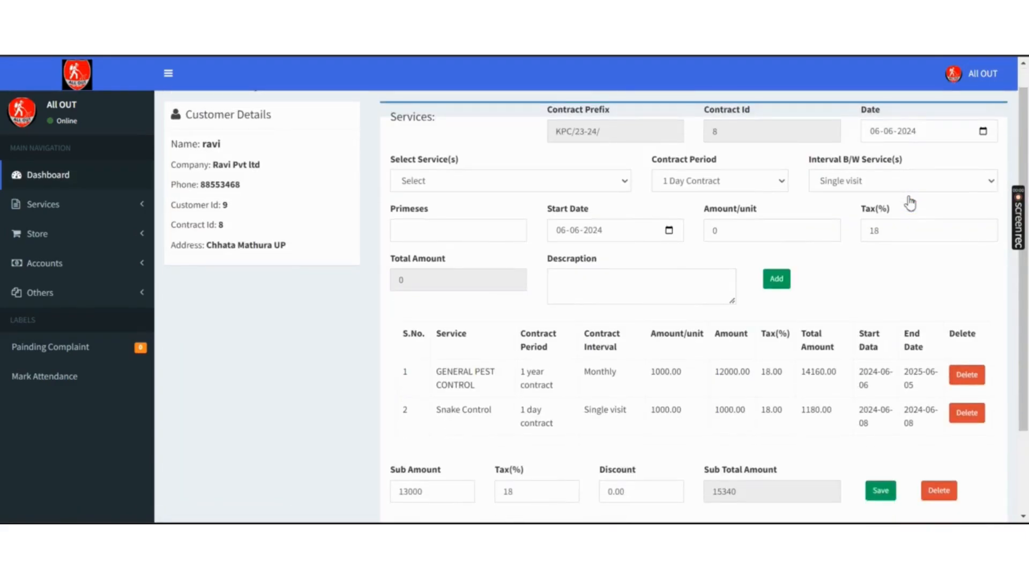
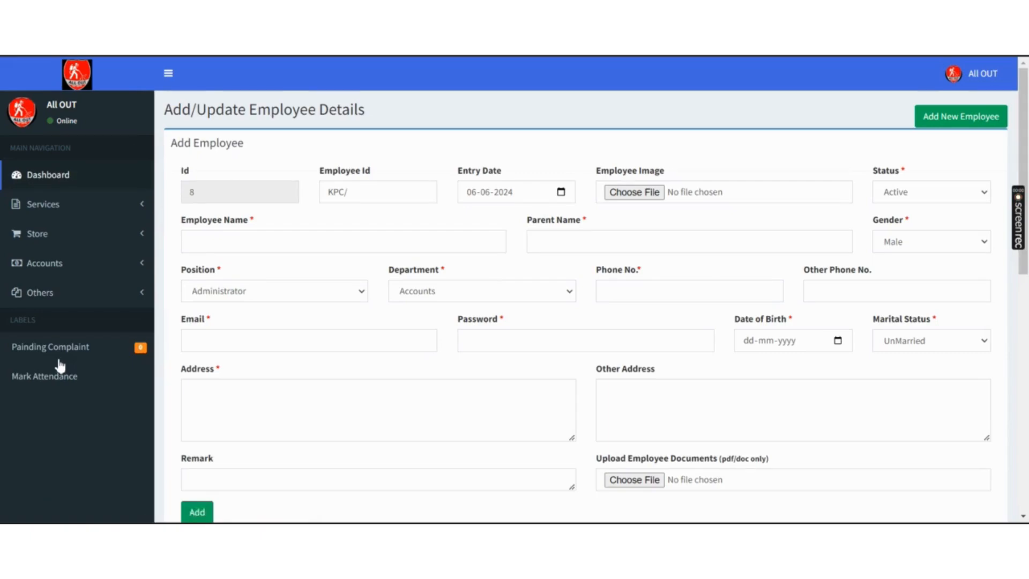
- Fill in the employee name and parent name from saved suggestions
left_click(256, 239)
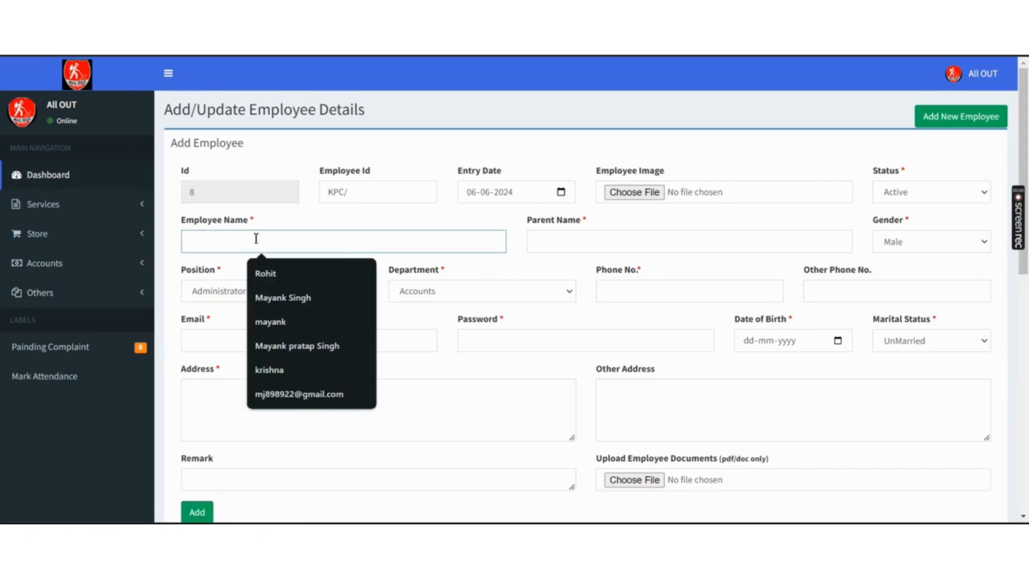
left_click(287, 275)
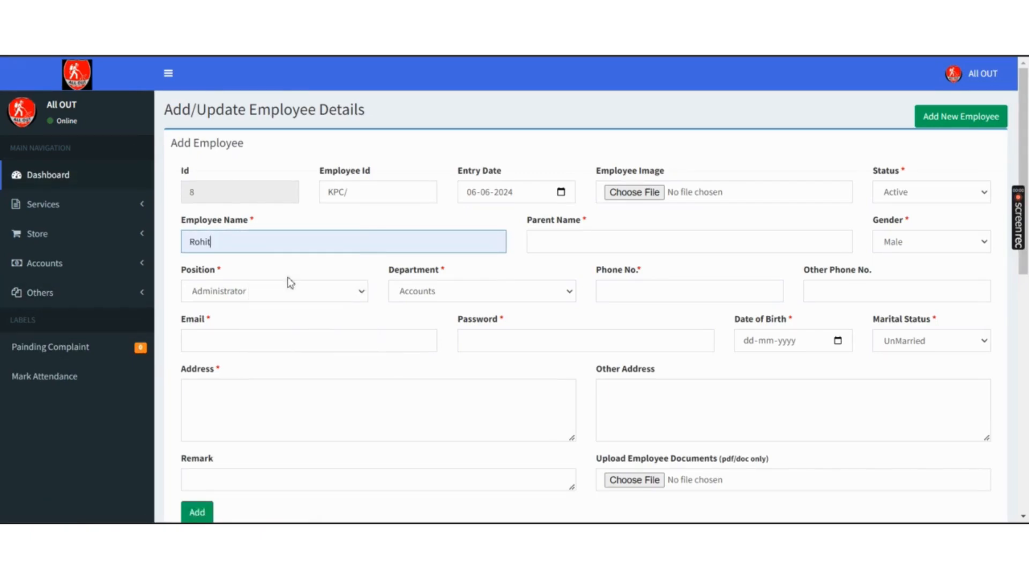
left_click(574, 249)
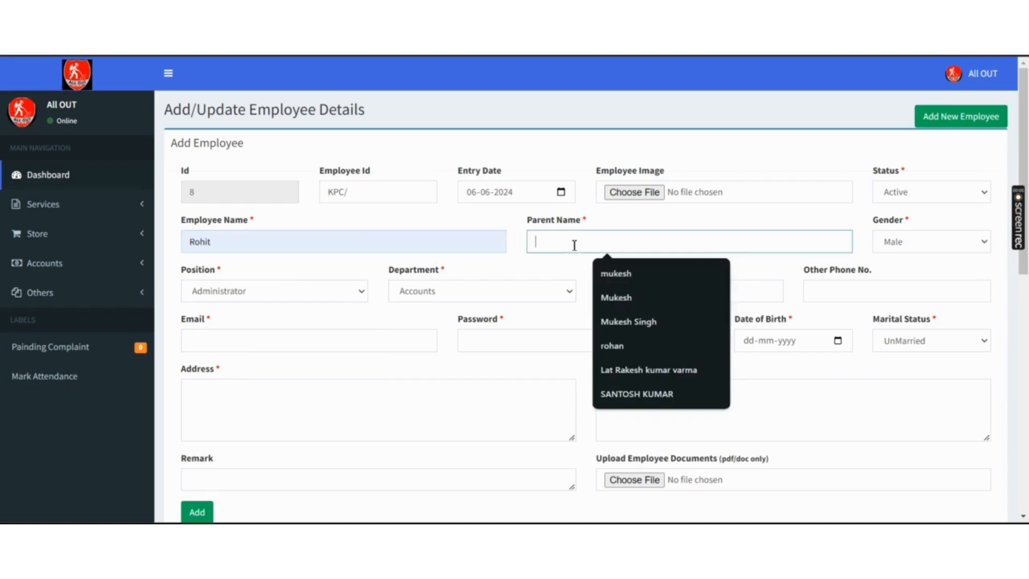
left_click(617, 276)
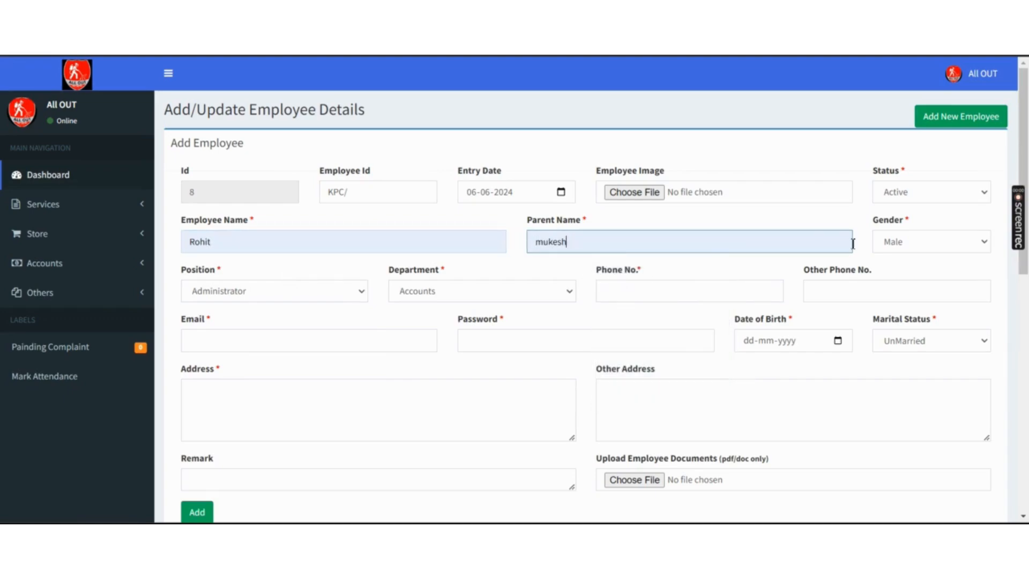
- Set the position to Other and the department to Customer Care
left_click(329, 298)
key("Down")
key("Down")
key("Return")
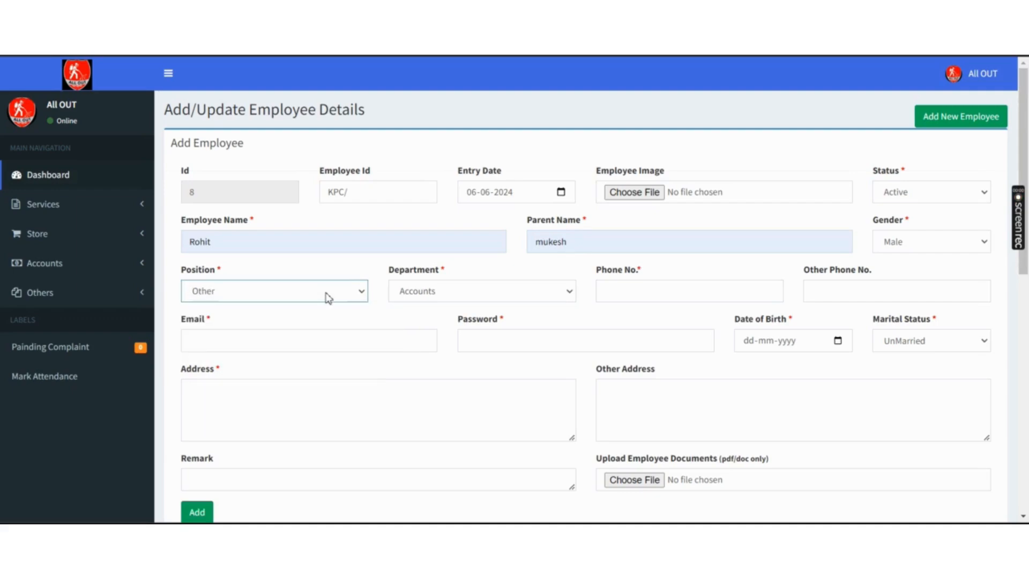
left_click(456, 299)
key("Down")
key("Down")
key("Down")
key("Down")
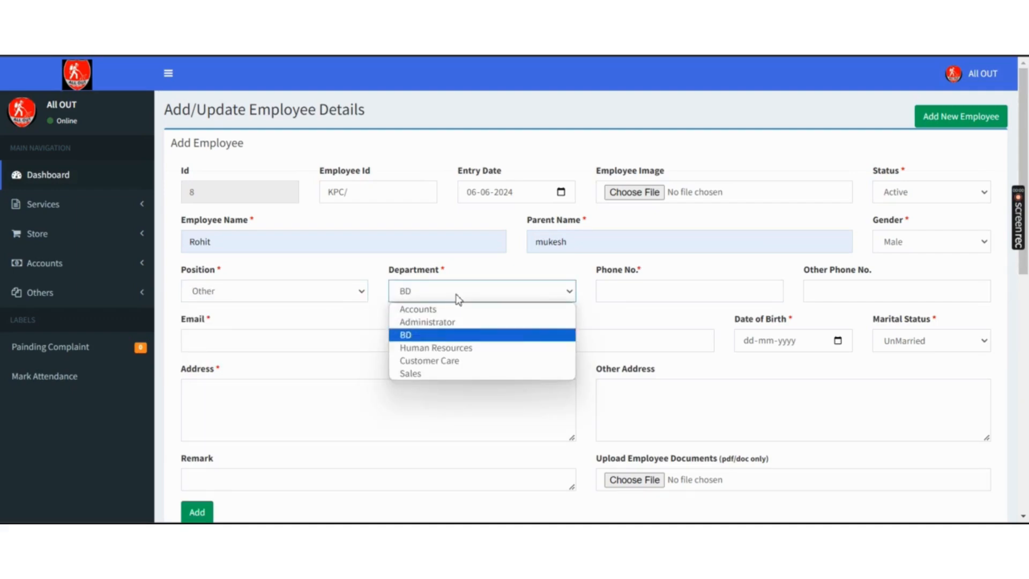
key("Return")
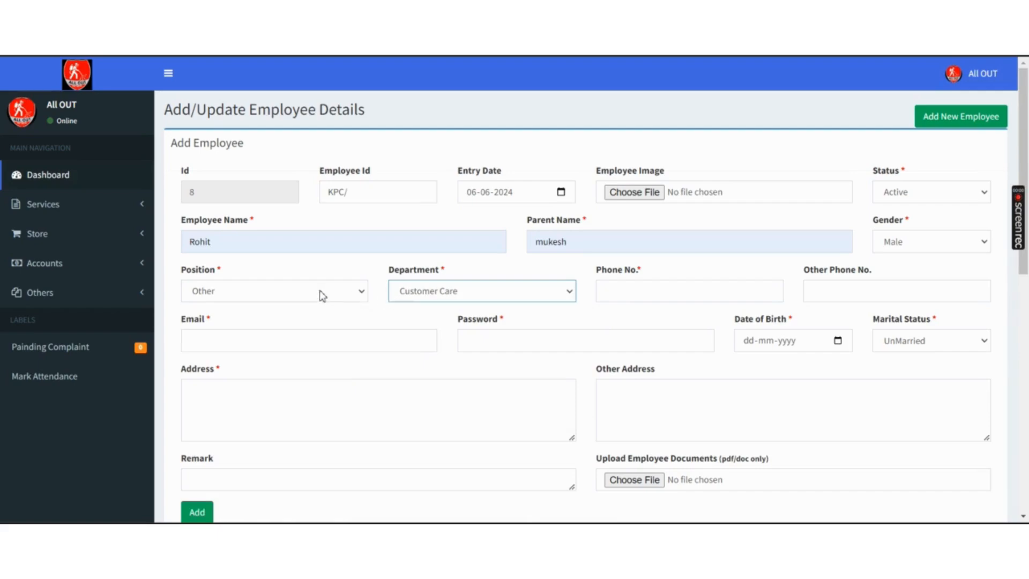
left_click(305, 296)
key("Return")
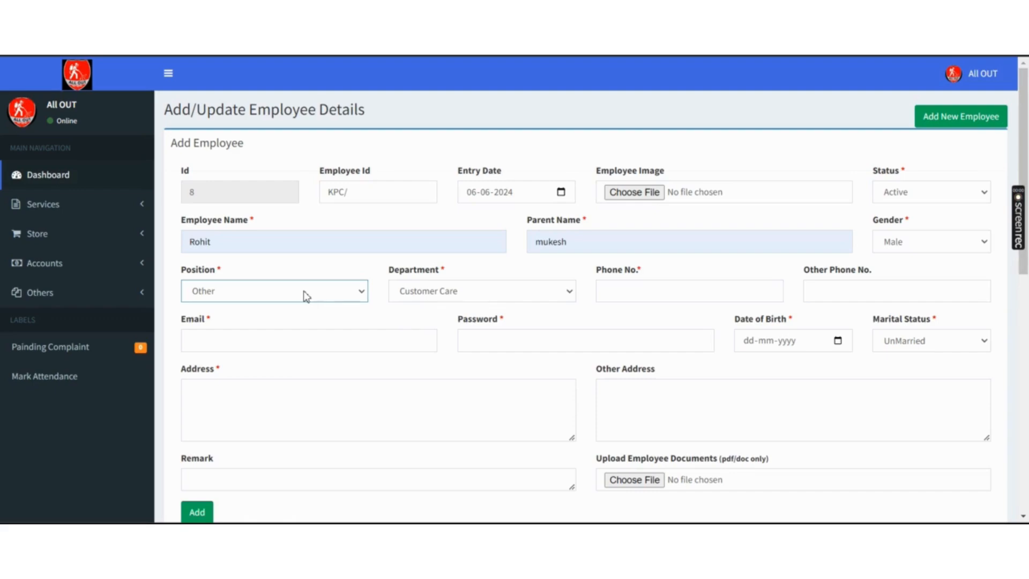
left_click(465, 294)
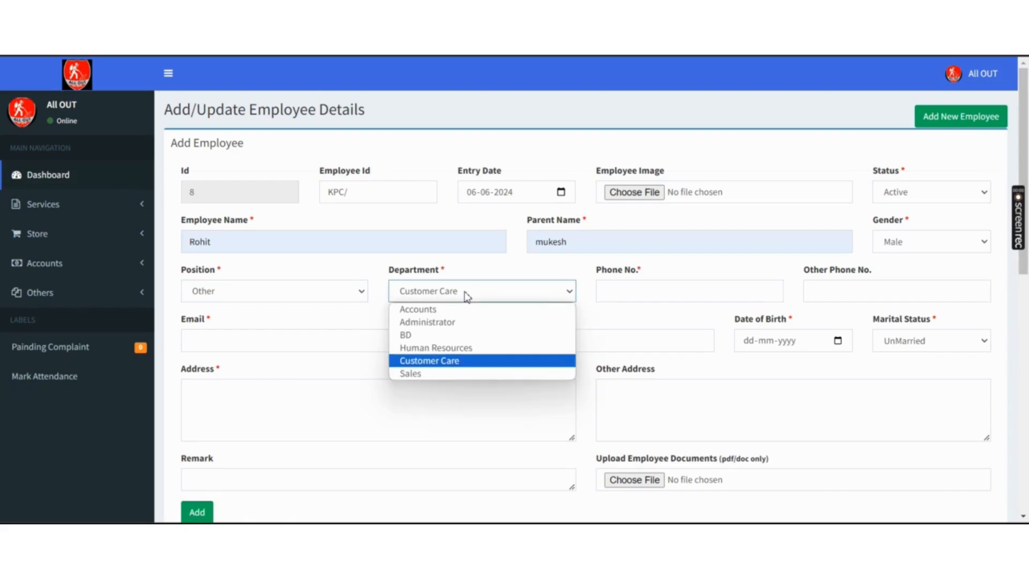
key("Return")
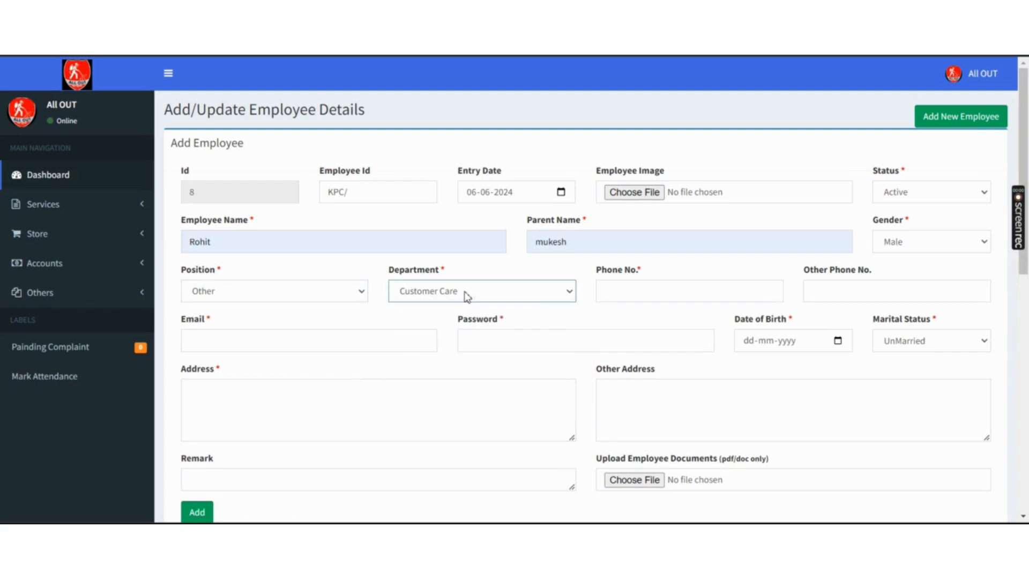
- Enter the employee's phone number, e-mail address and account password
left_click(627, 292)
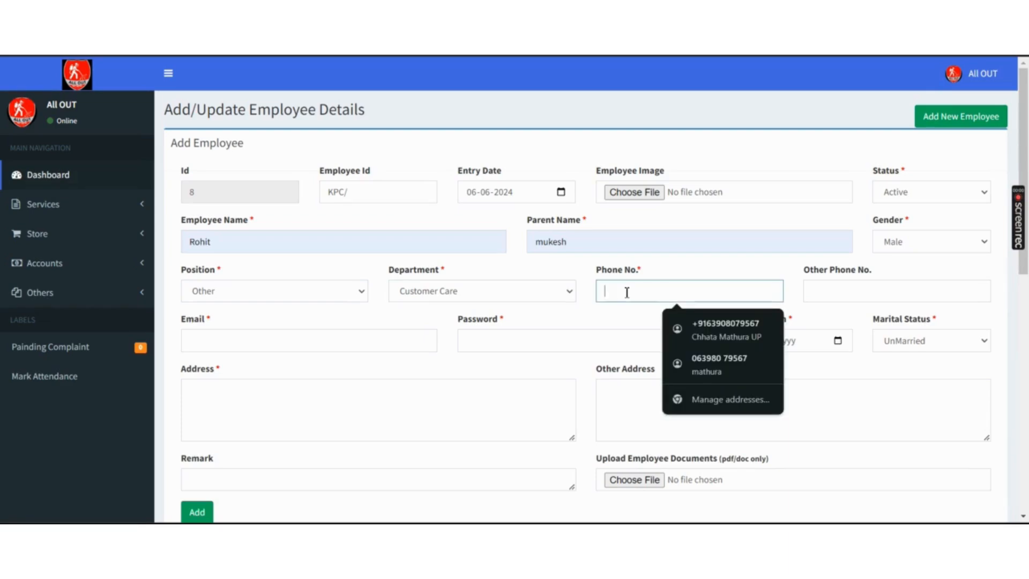
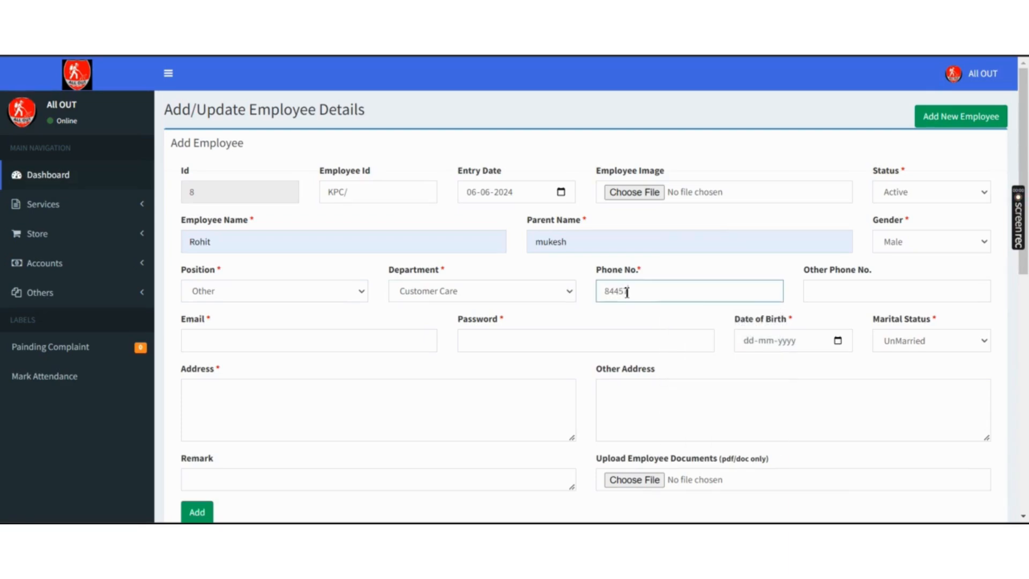
left_click(382, 340)
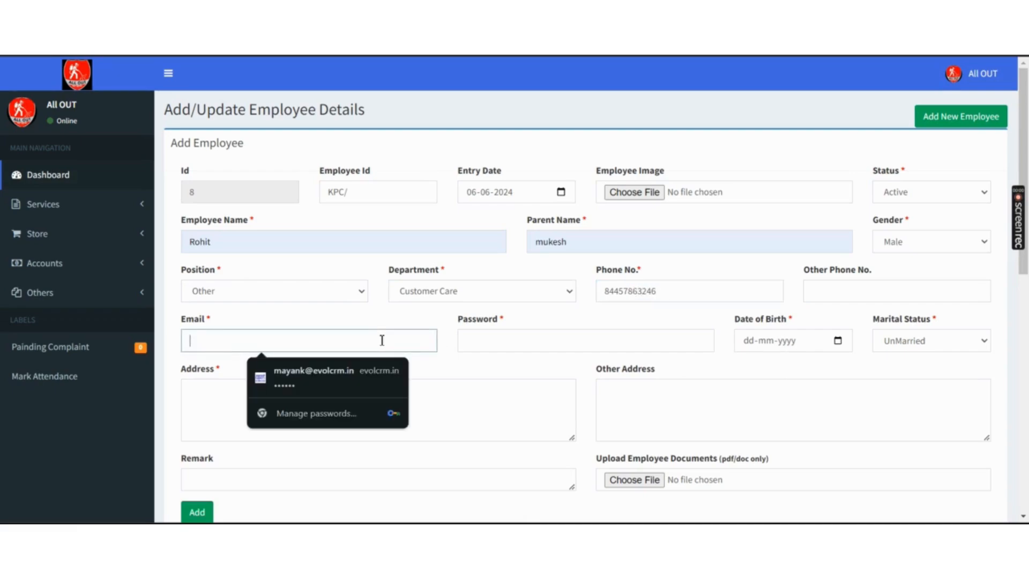
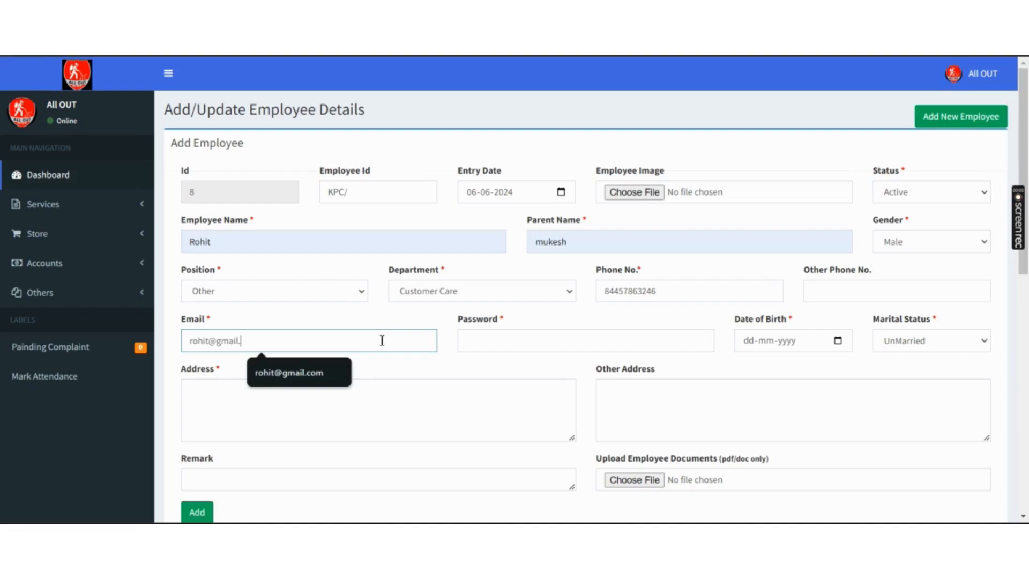
left_click(503, 340)
type("1234567")
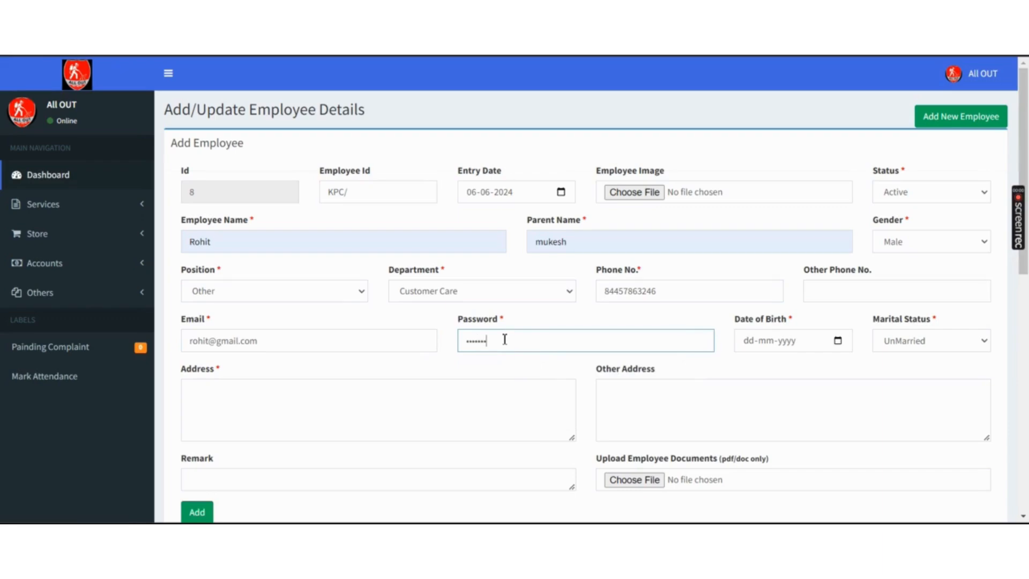
- Set birth date 1 June 2024, fill the address from a suggestion, and add the employee
left_click(839, 341)
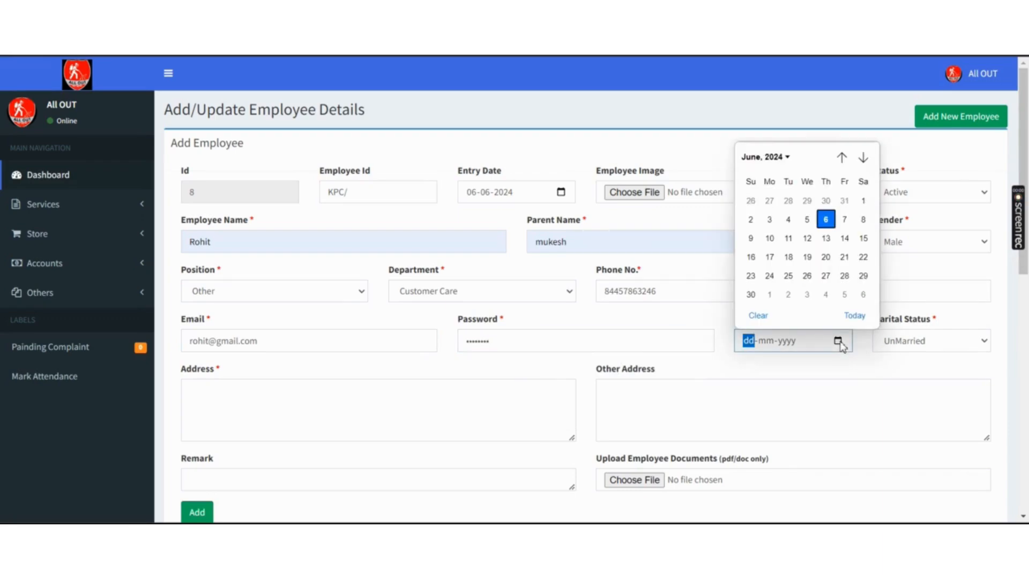
left_click(863, 200)
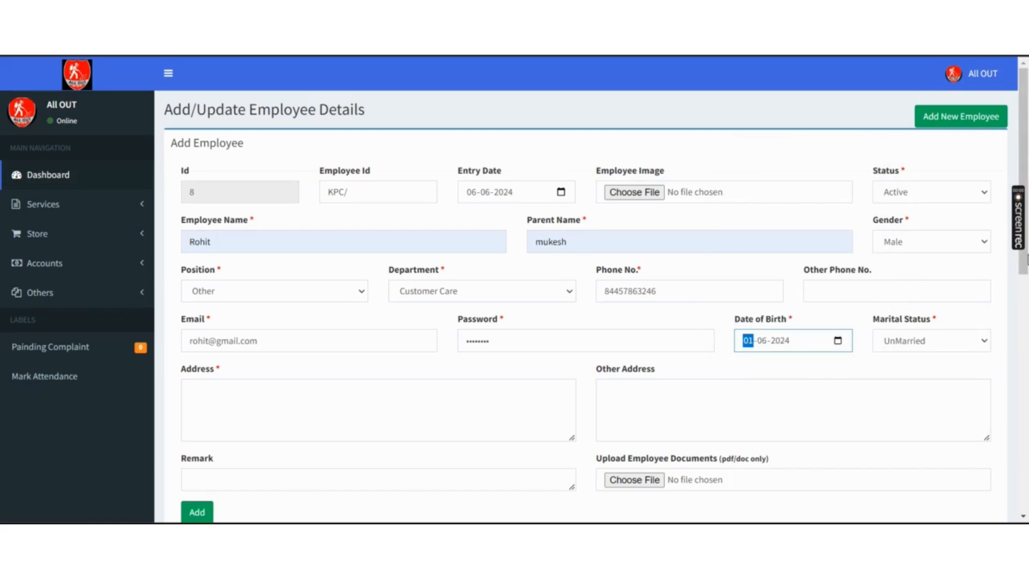
scroll(1025, 289, "down", 1)
scroll(1027, 284, "down", 1)
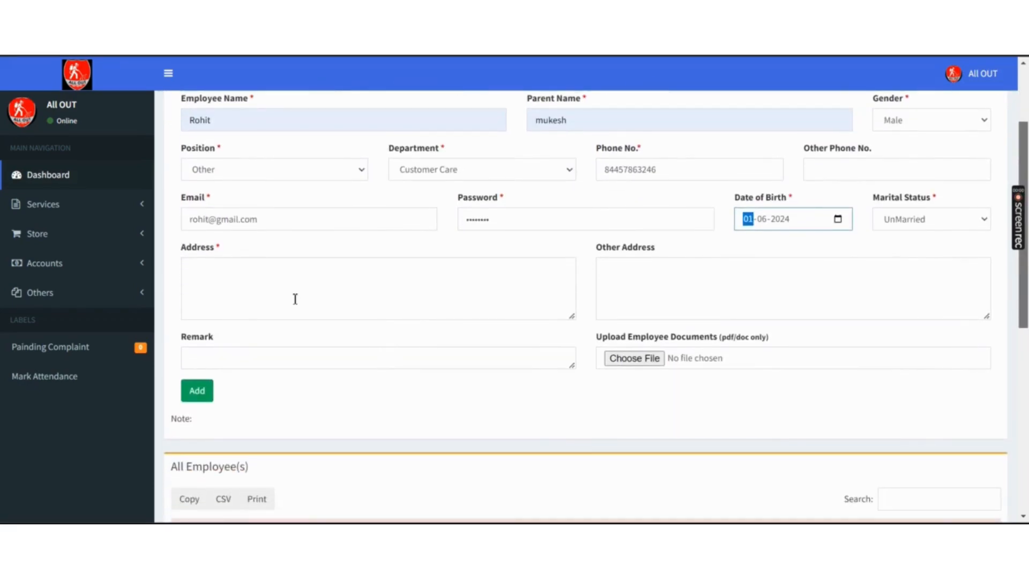
left_click(295, 299)
left_click(304, 347)
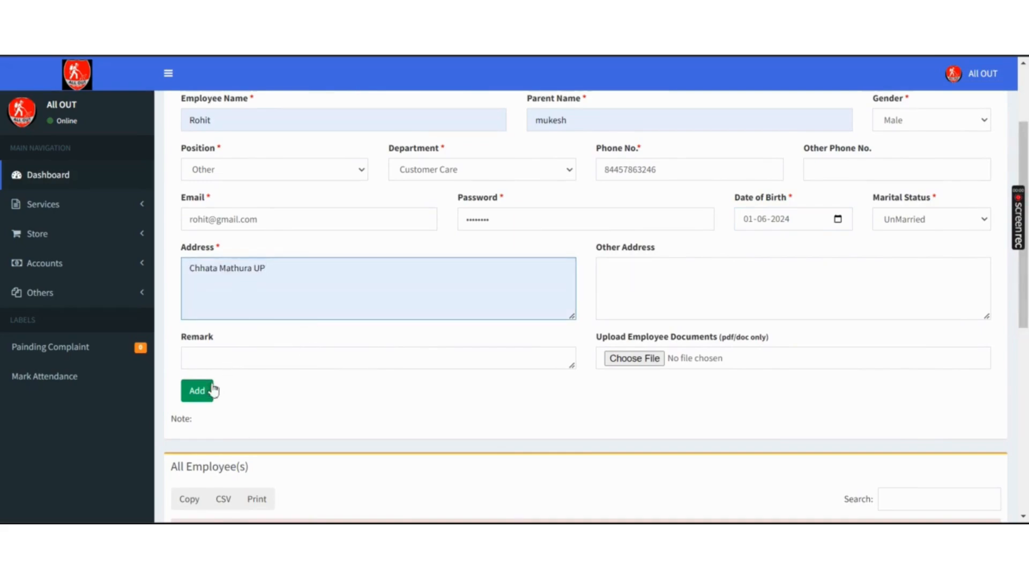
left_click(207, 396)
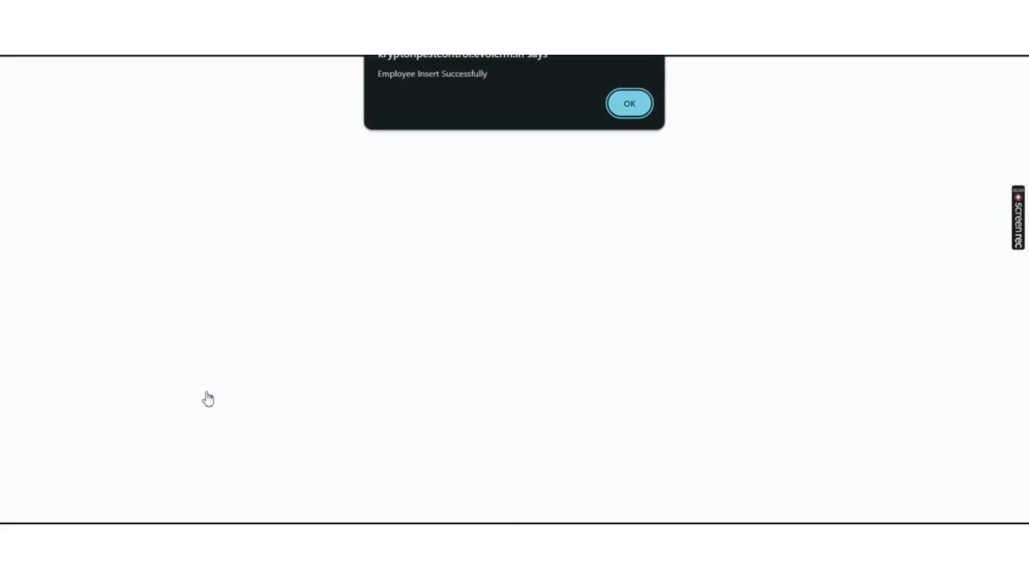
- Dismiss the success alert, check the All Employee(s) list, and expand Services in the sidebar
key("Return")
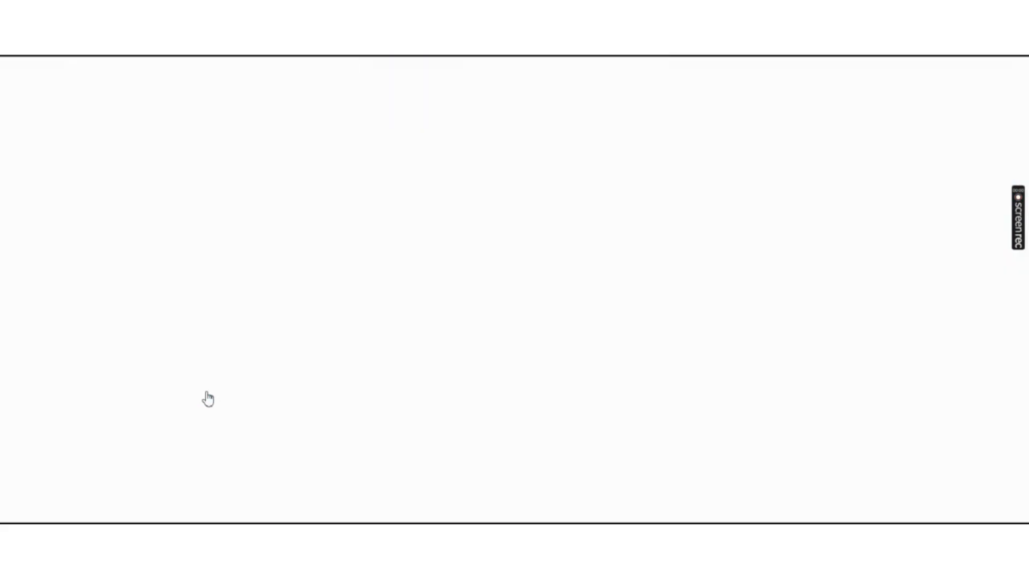
scroll(207, 398, "down", 3)
scroll(208, 399, "down", 6)
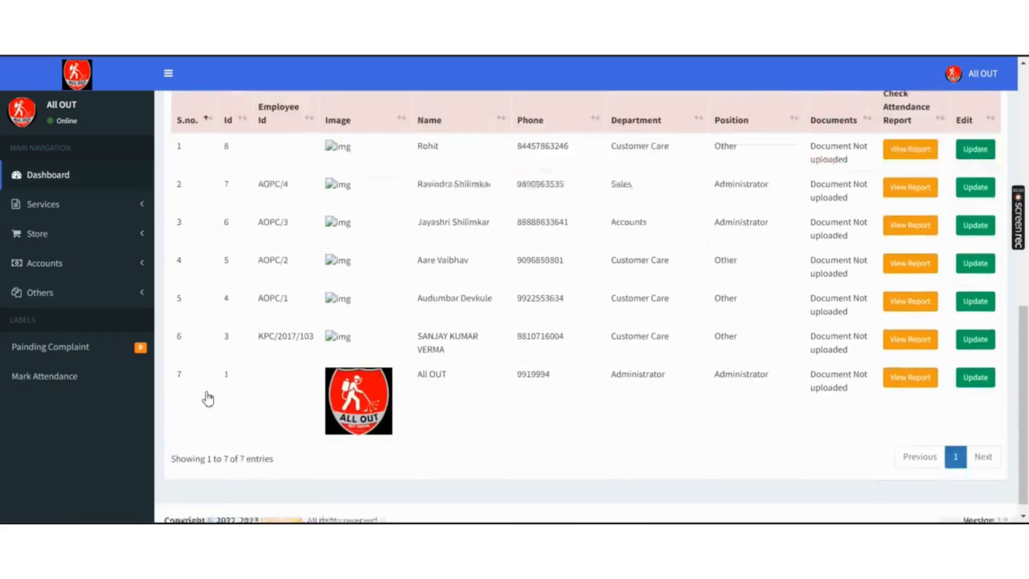
scroll(129, 285, "up", 3)
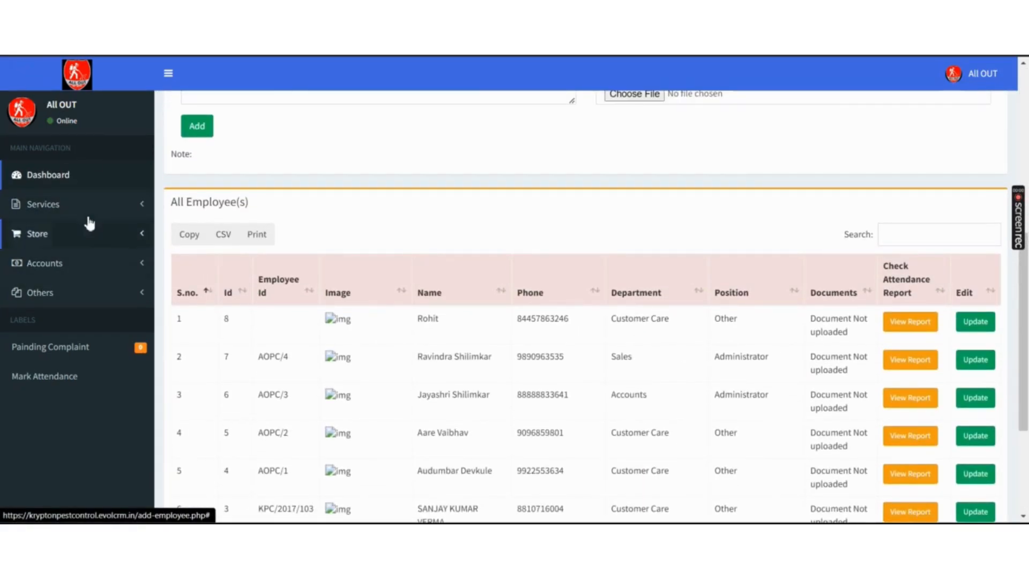
left_click(96, 213)
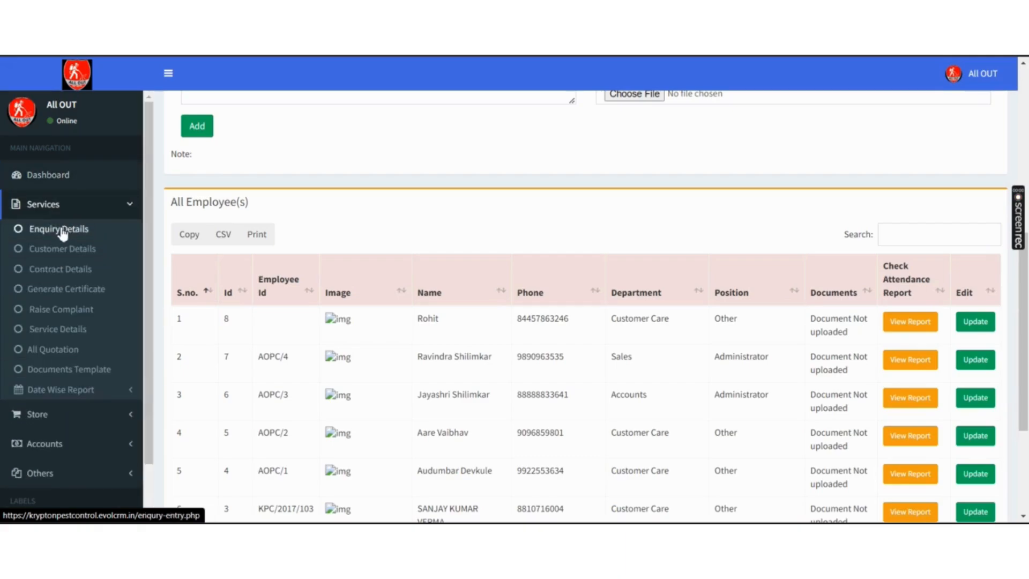
- From the dashboard, open today's pending service and its first scheduled visit
left_click(83, 94)
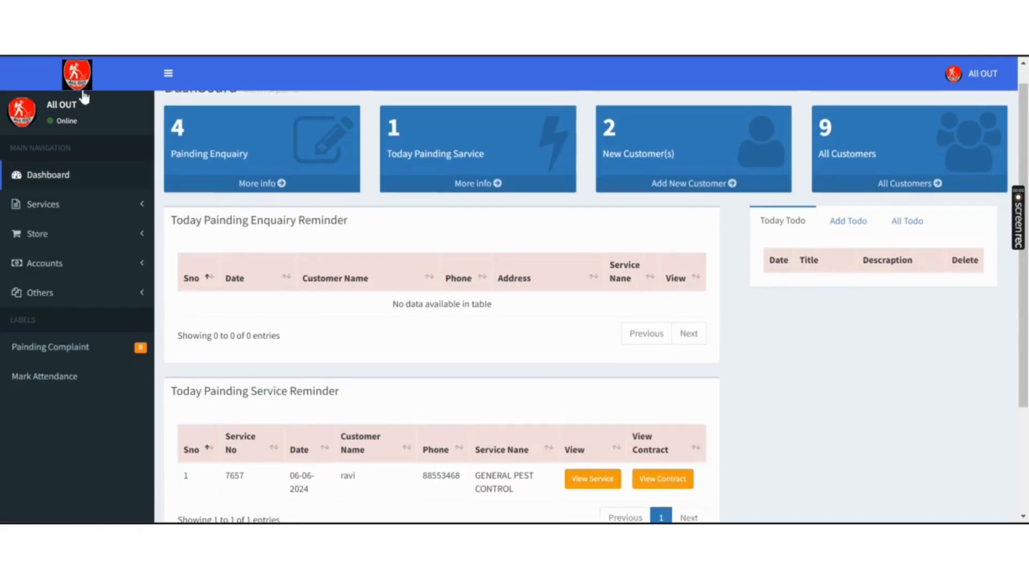
scroll(430, 379, "down", 3)
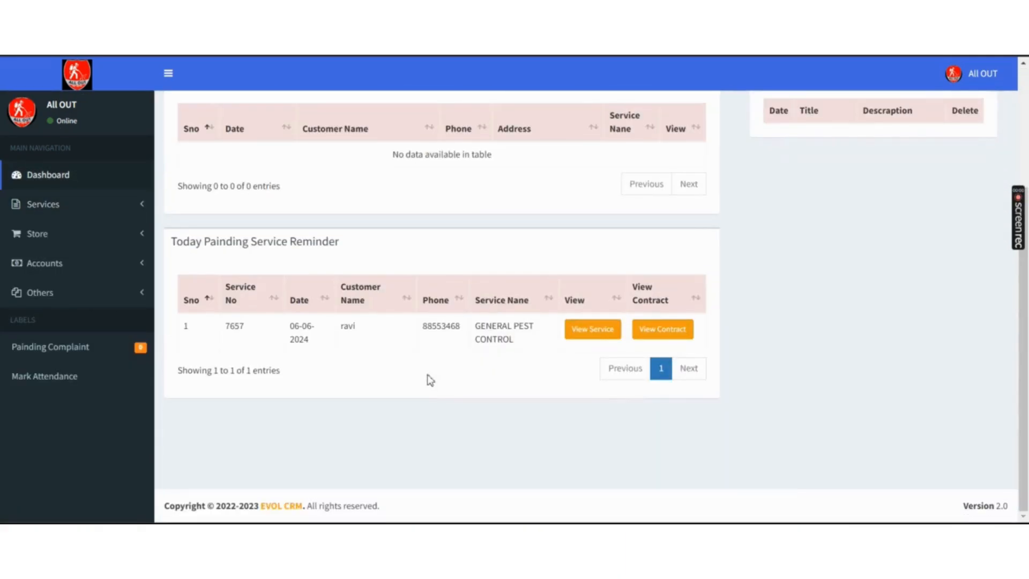
left_click(604, 337)
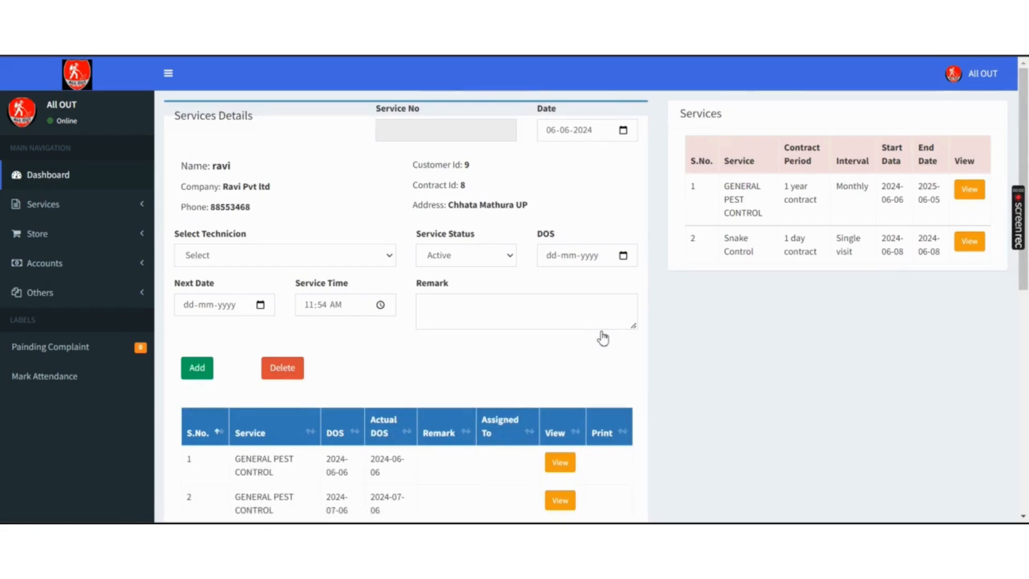
scroll(602, 337, "down", 1)
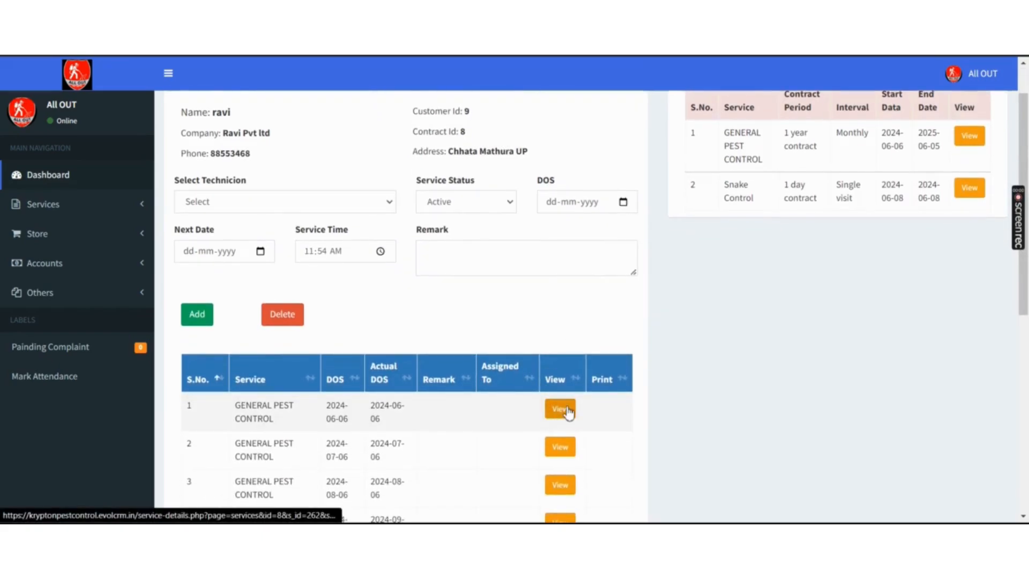
left_click(566, 410)
- Select the new technician in Select Technicion, add the service, and confirm
left_click(328, 263)
key("Down")
key("Down")
key("Down")
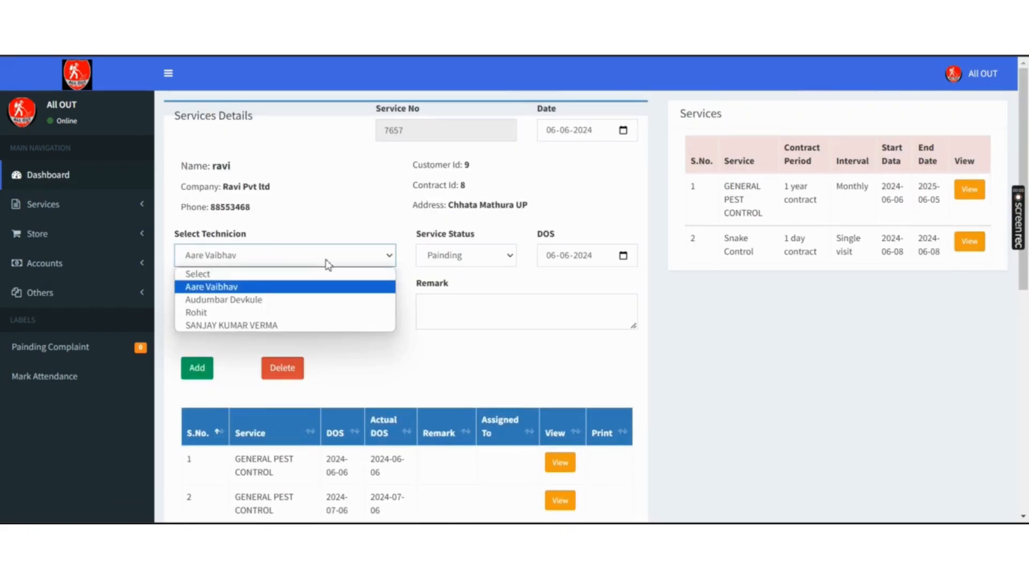
key("Return")
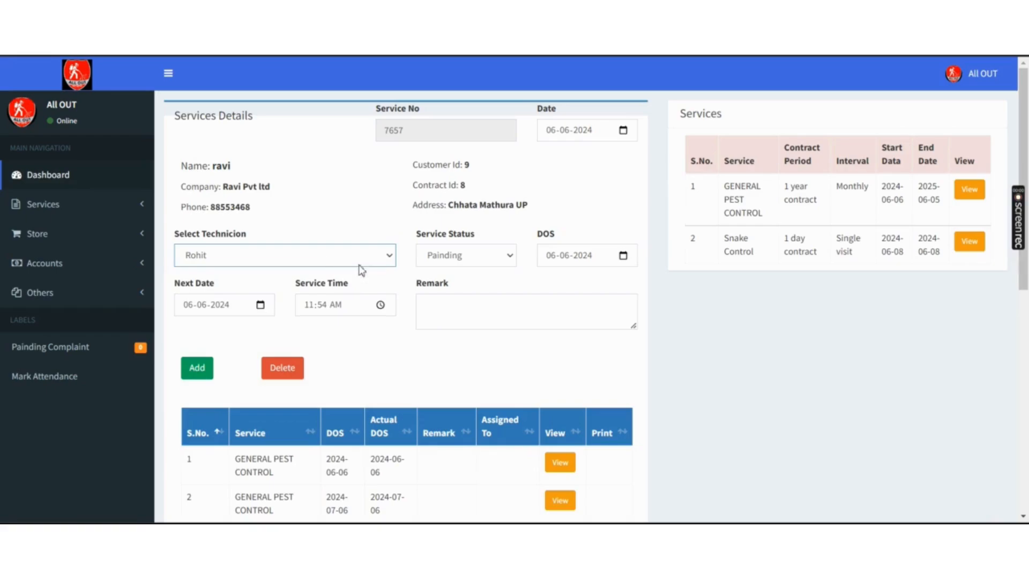
left_click(204, 369)
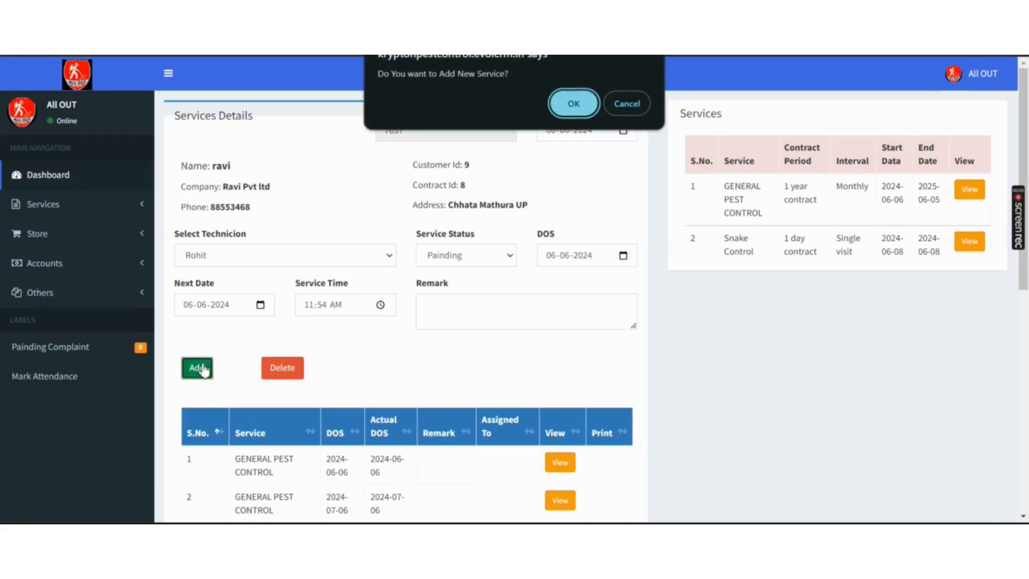
key("Return")
key("Return")
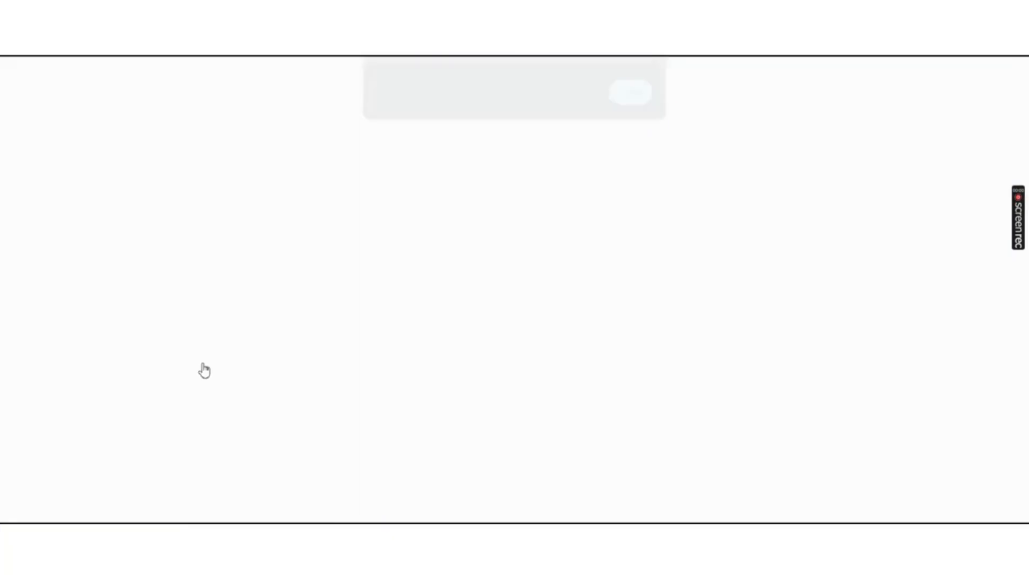
scroll(832, 335, "down", 3)
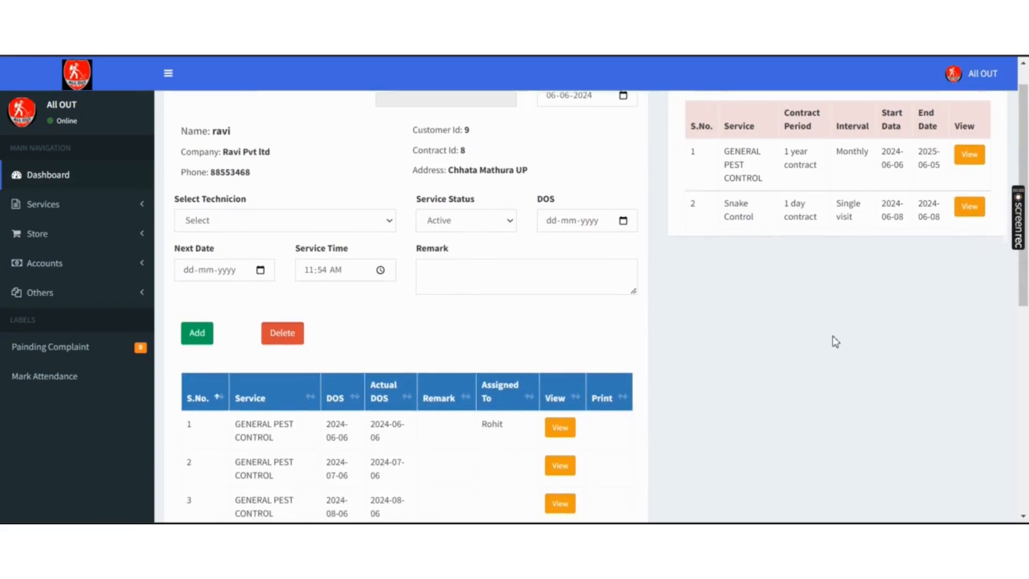
scroll(832, 336, "down", 5)
scroll(832, 335, "up", 8)
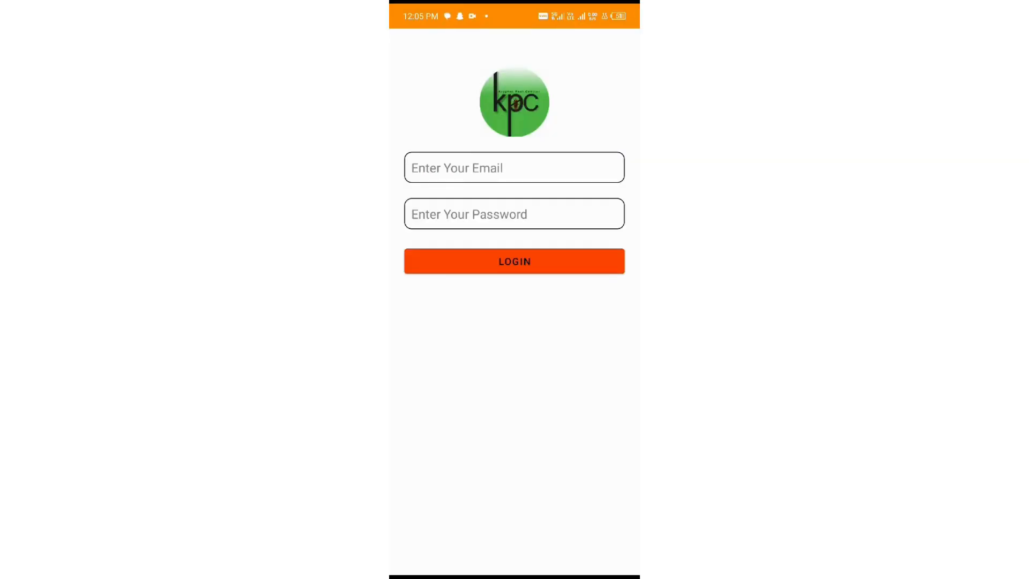
- Log in to the KPC app with the technician's suggested e-mail address and password
left_click(514, 168)
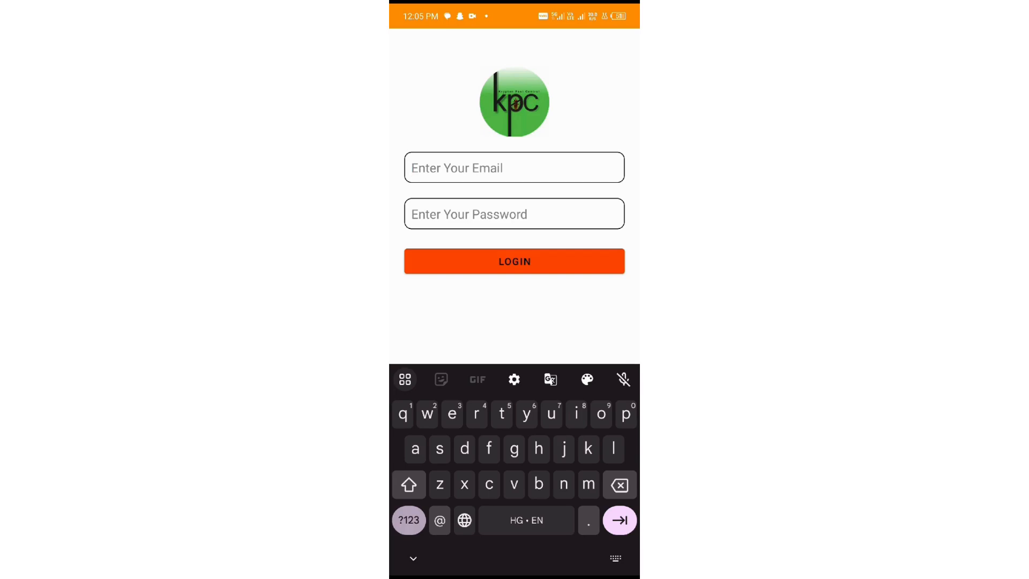
type("roh")
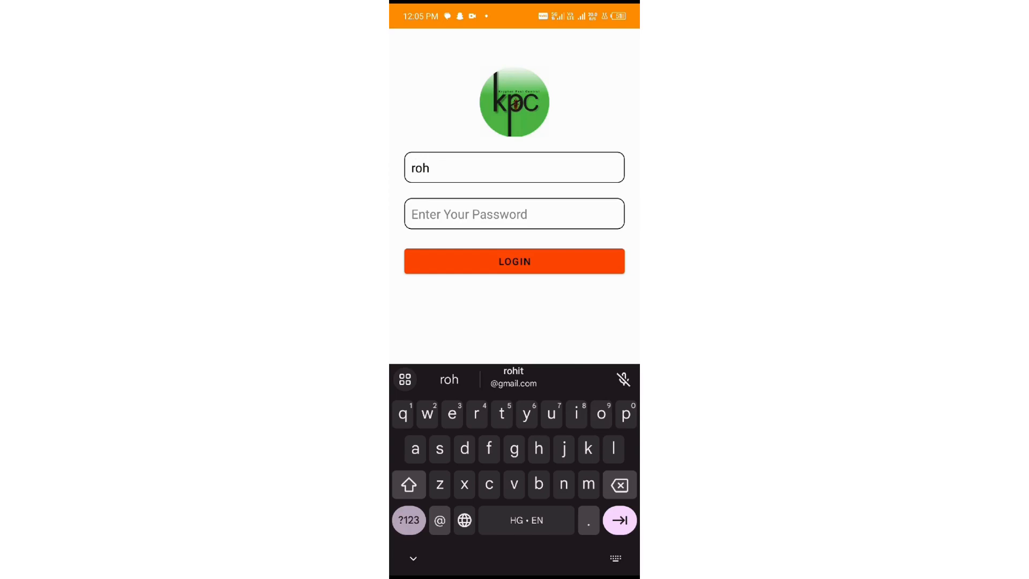
left_click(514, 377)
left_click(514, 214)
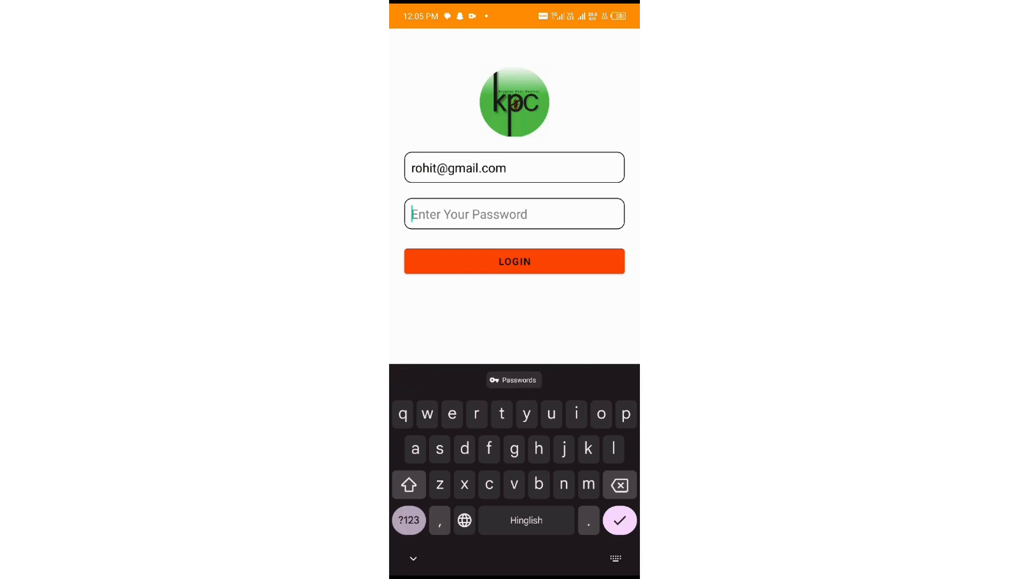
left_click(409, 520)
type("12345678")
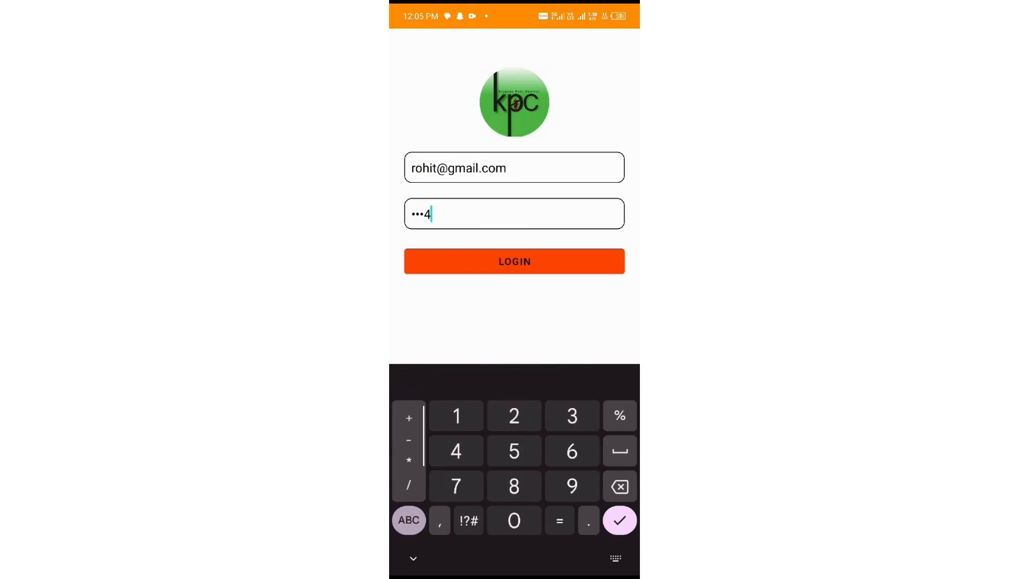
left_click(515, 261)
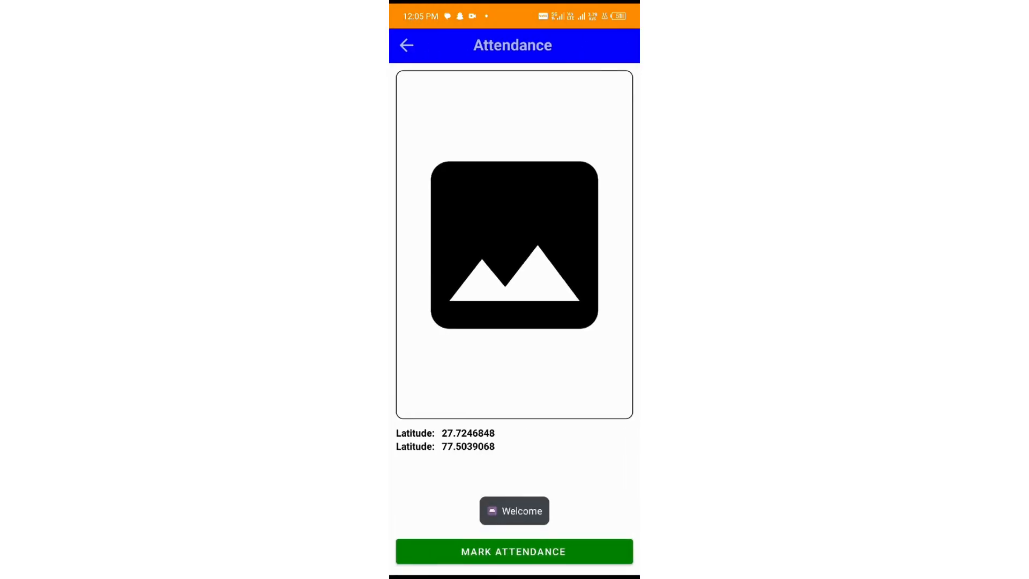
- Accept service 7657 from the home list and reopen its details
left_click(407, 45)
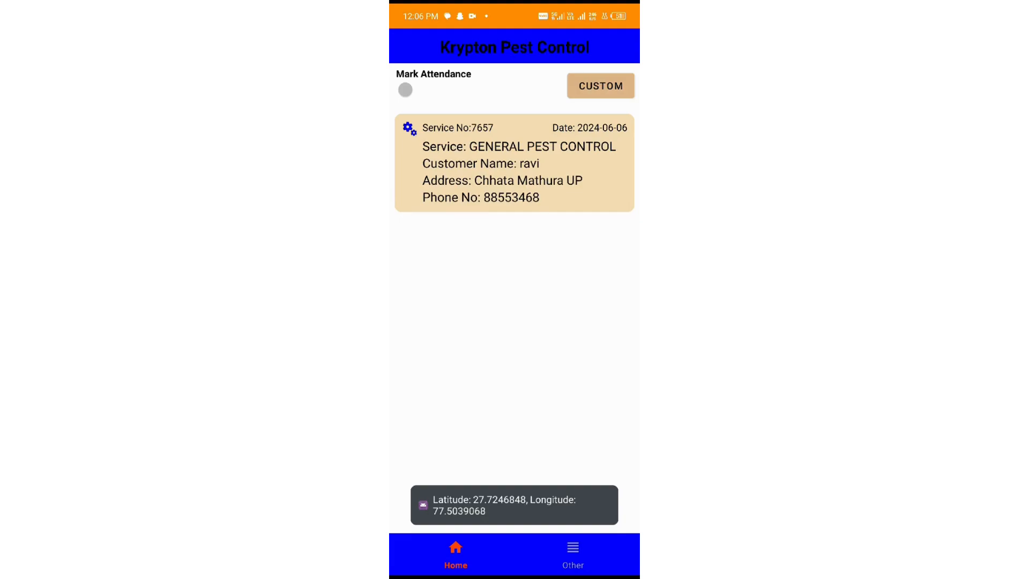
left_click(515, 163)
left_click(515, 552)
left_click(406, 45)
left_click(515, 163)
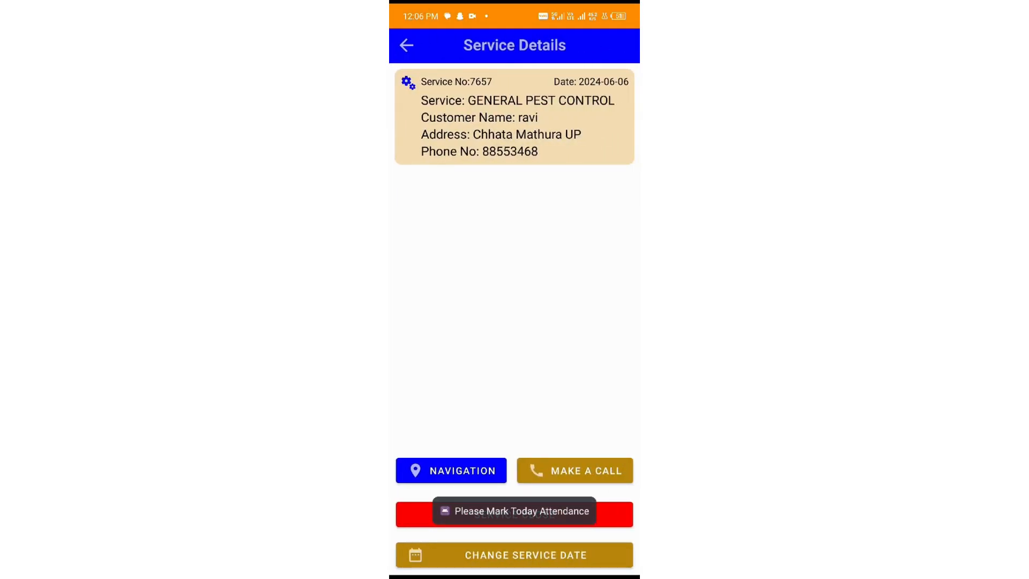
- Check navigation, cancel a June 21 date change keeping 2024-06-06, then start Service Close
left_click(451, 470)
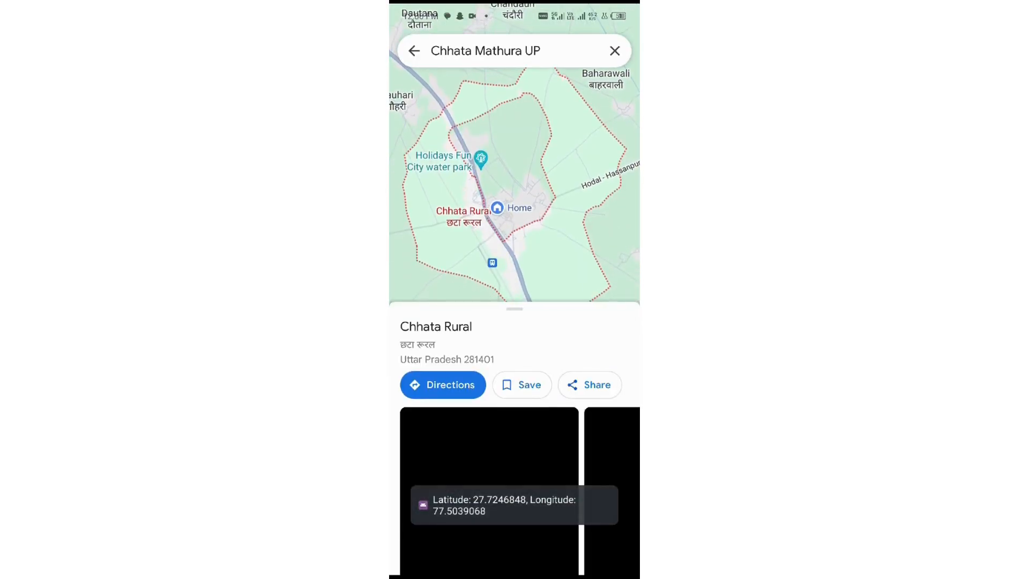
left_click_drag(391, 397, 450, 401)
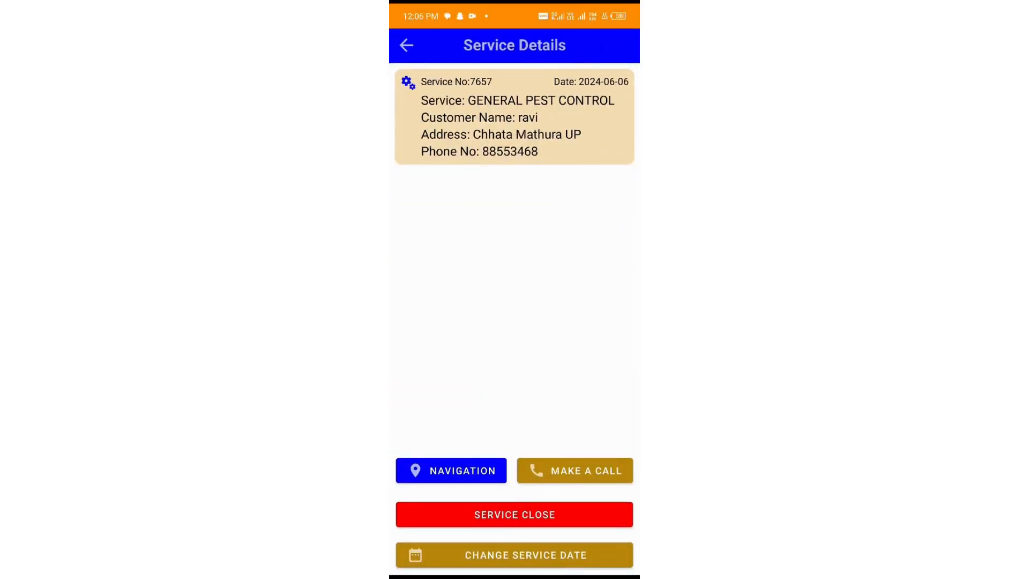
left_click(515, 555)
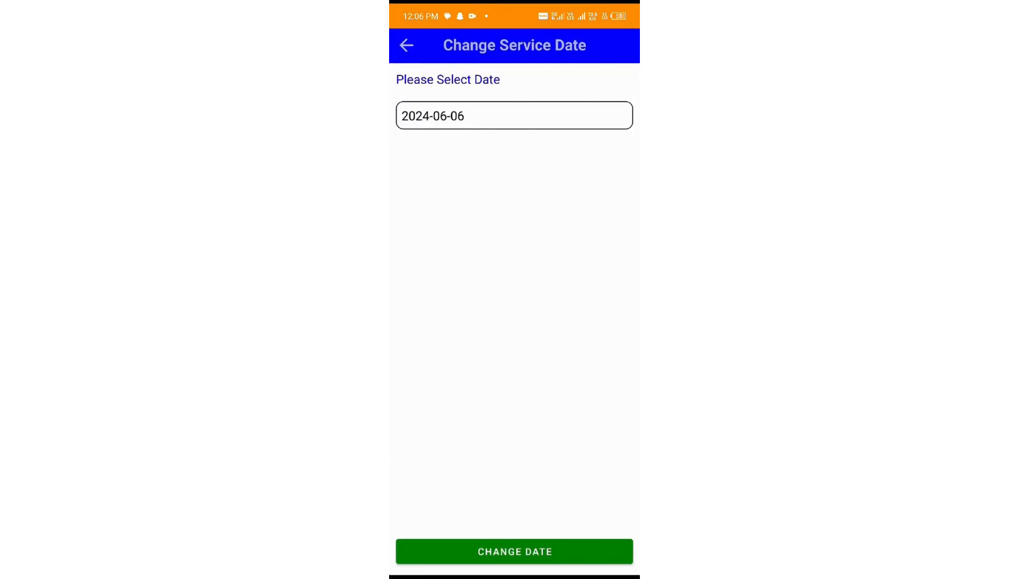
left_click(515, 116)
left_click(564, 363)
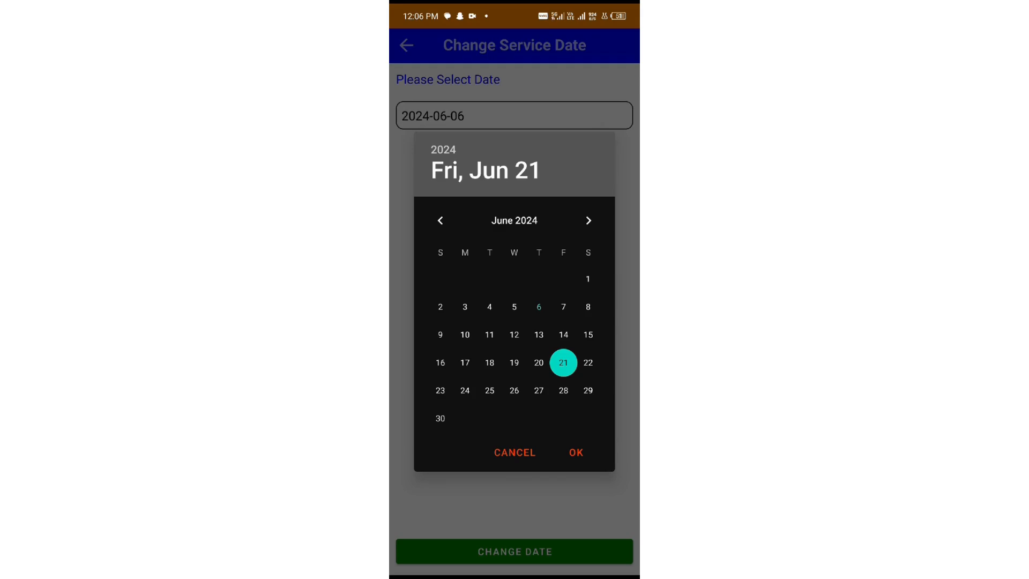
left_click(514, 452)
left_click(407, 45)
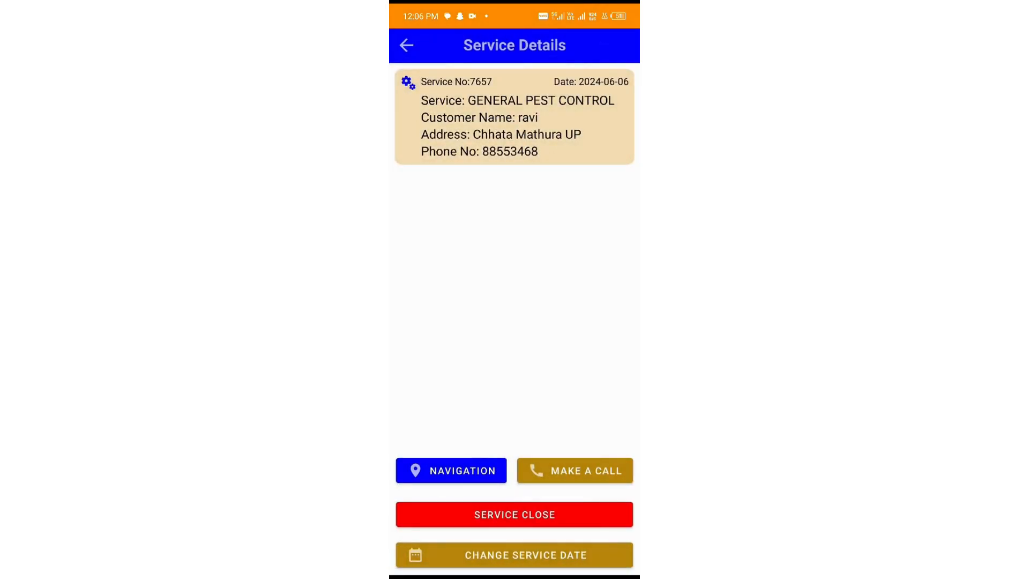
left_click(515, 515)
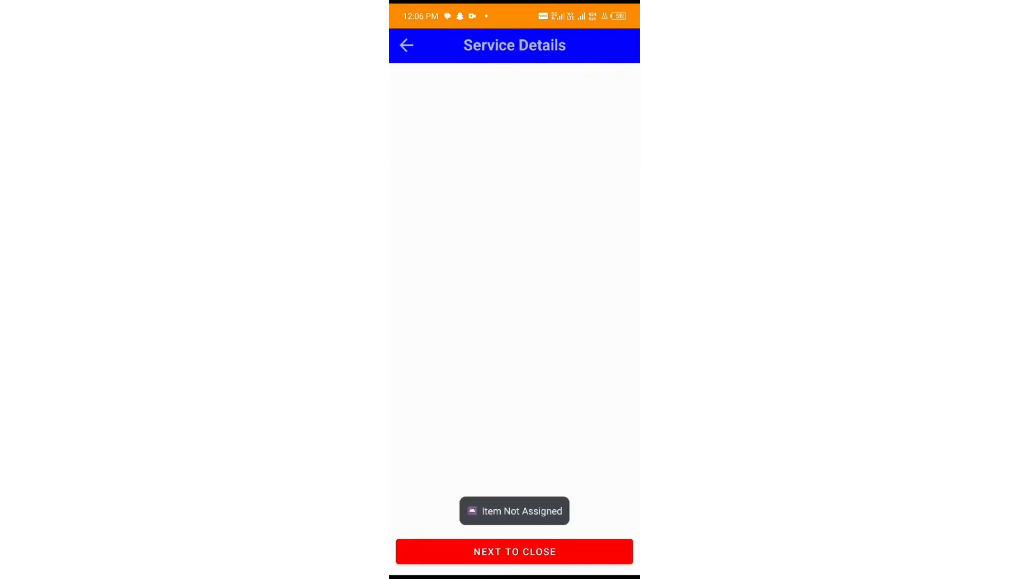
- Skip the photo, sign the pad, and enter Gumpad 10, Spray 0, Missing Box 0
left_click(515, 551)
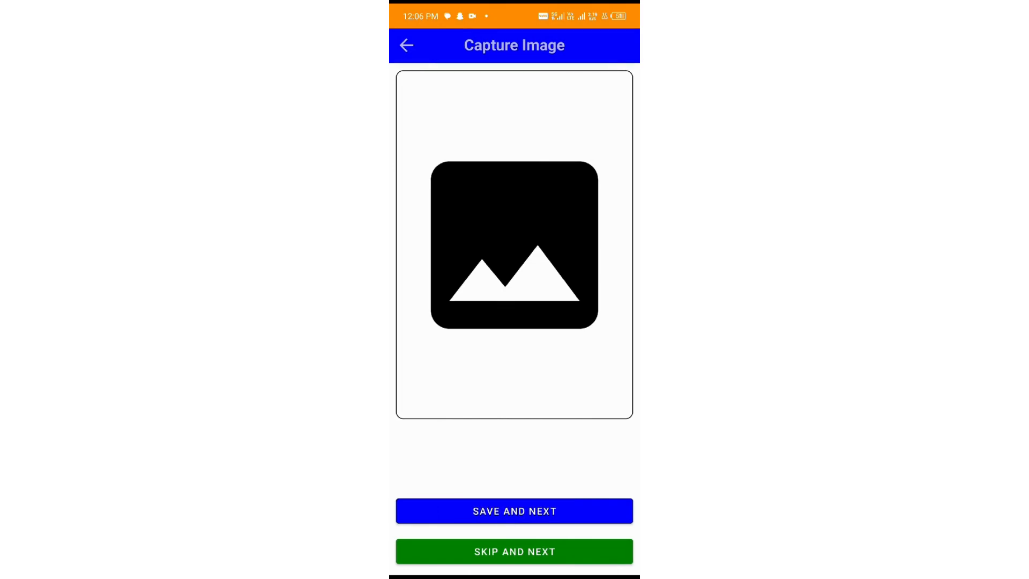
left_click(515, 552)
mouse_move(460, 170)
left_mouse_down()
mouse_move(536, 160)
mouse_move(444, 152)
left_mouse_up()
left_click(456, 260)
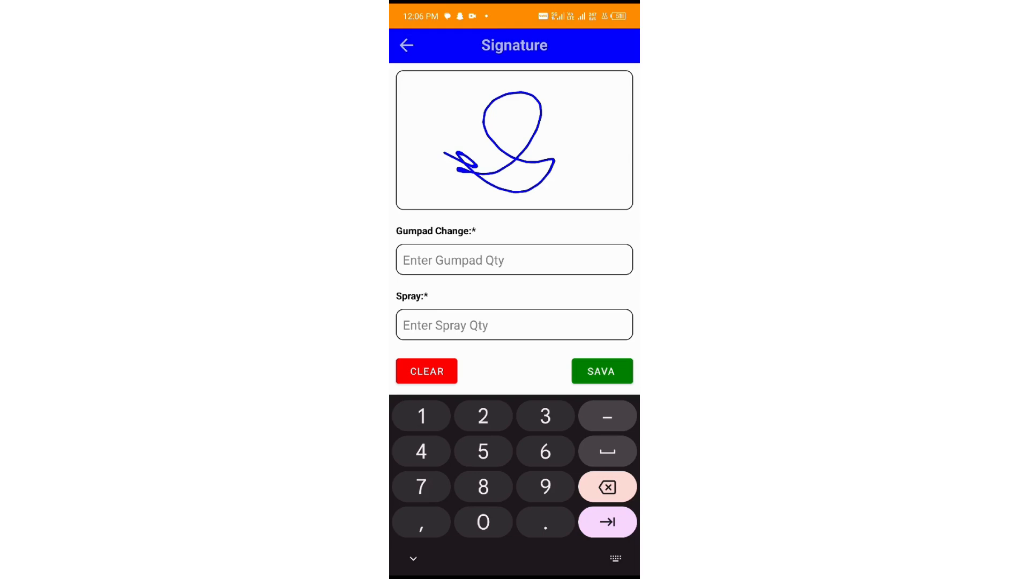
type("10")
left_click(455, 325)
type("0")
key("Tab")
type("0")
scroll(514, 268, "down", 3)
- Choose By Cash payment, add remark 'Done', save, and return to the home list
left_click(515, 242)
left_click(429, 246)
scroll(514, 290, "down", 2)
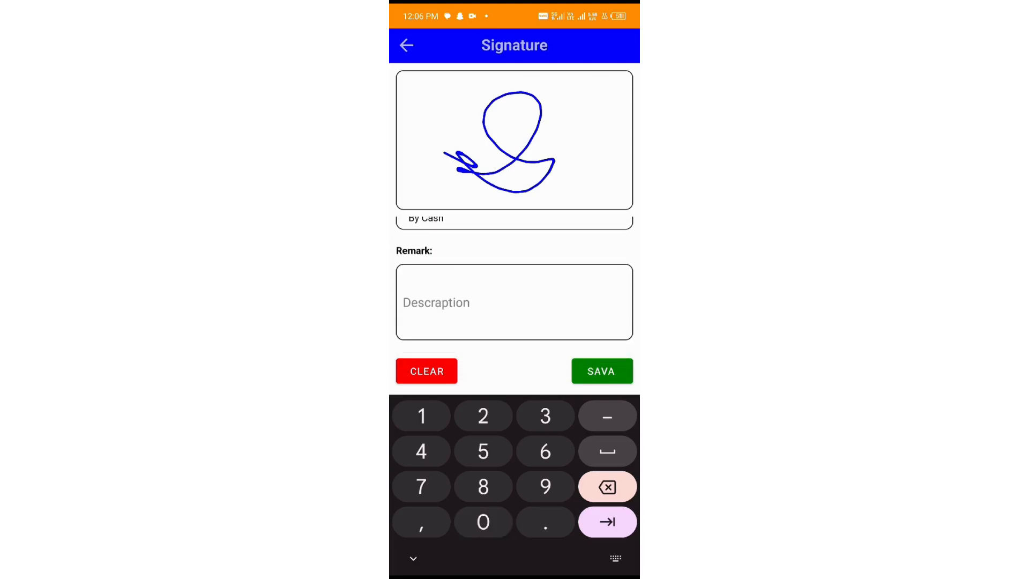
left_click(515, 303)
left_click(410, 485)
type("D")
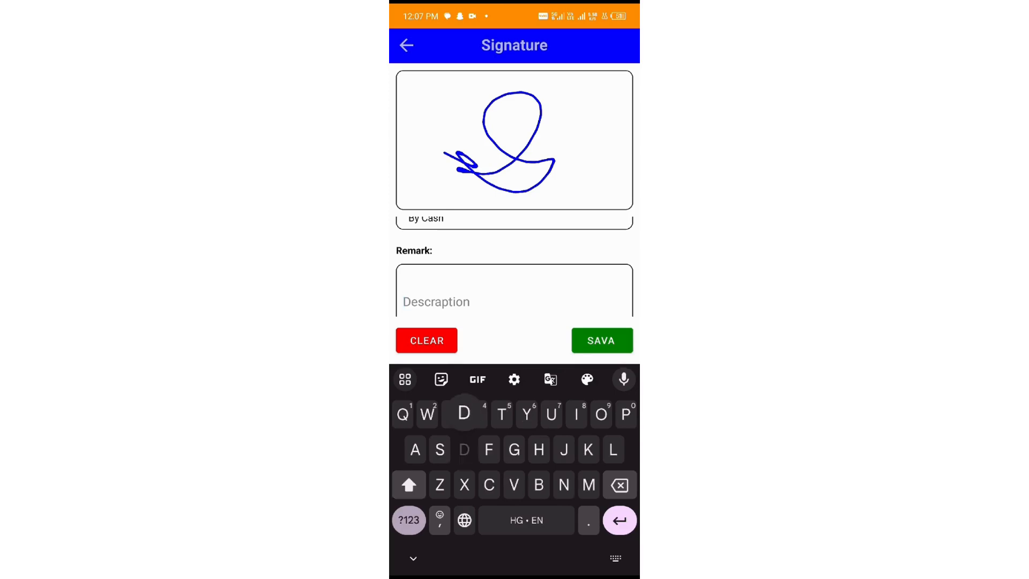
type("one")
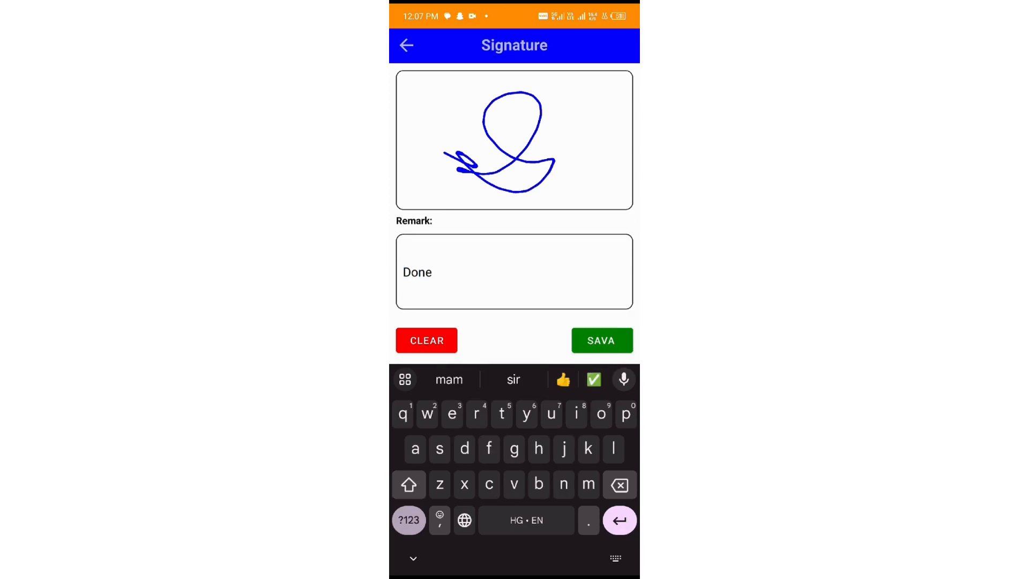
left_click(602, 340)
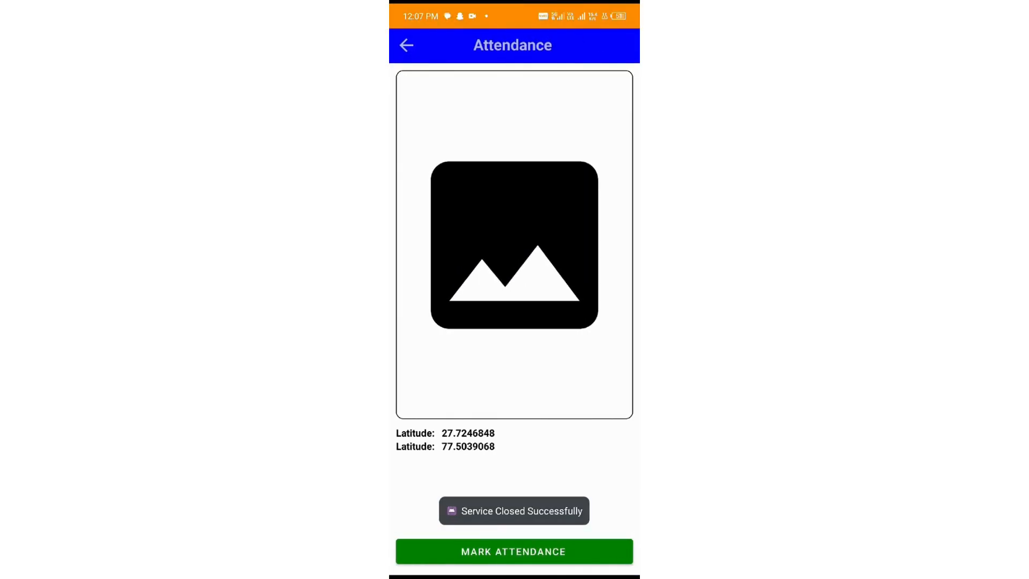
left_click_drag(391, 414, 434, 414)
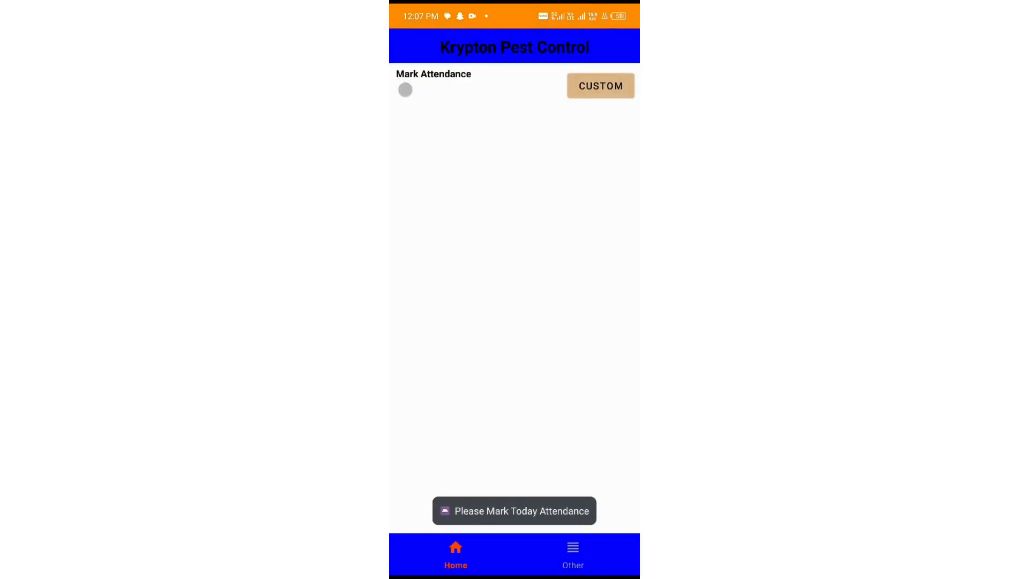
- Run a custom pending-service search from 01-06-2024 to 30-06-2024, which returns nothing
left_click(601, 86)
left_click(514, 112)
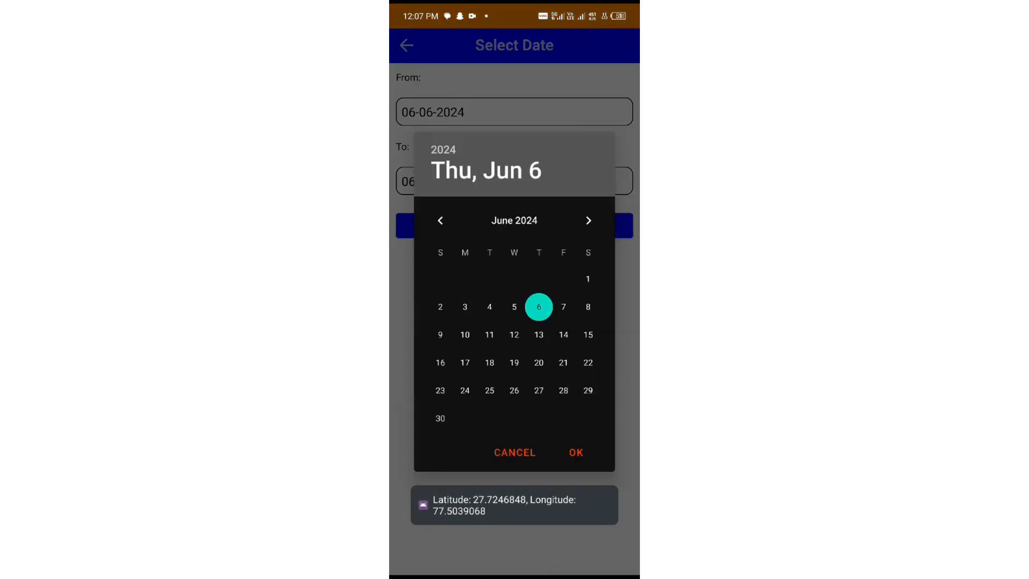
left_click(589, 279)
left_click(440, 418)
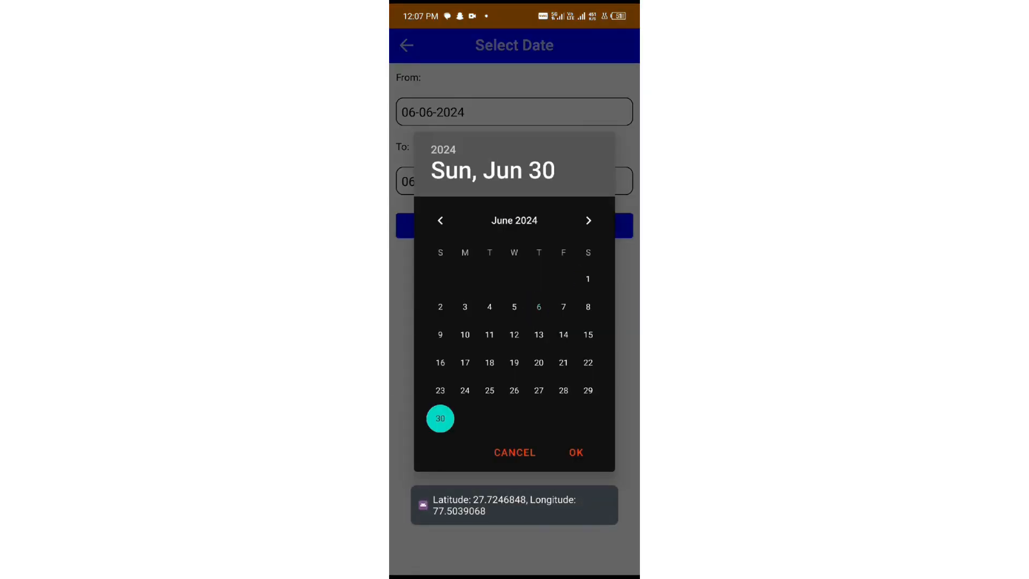
left_click(588, 278)
left_click(576, 452)
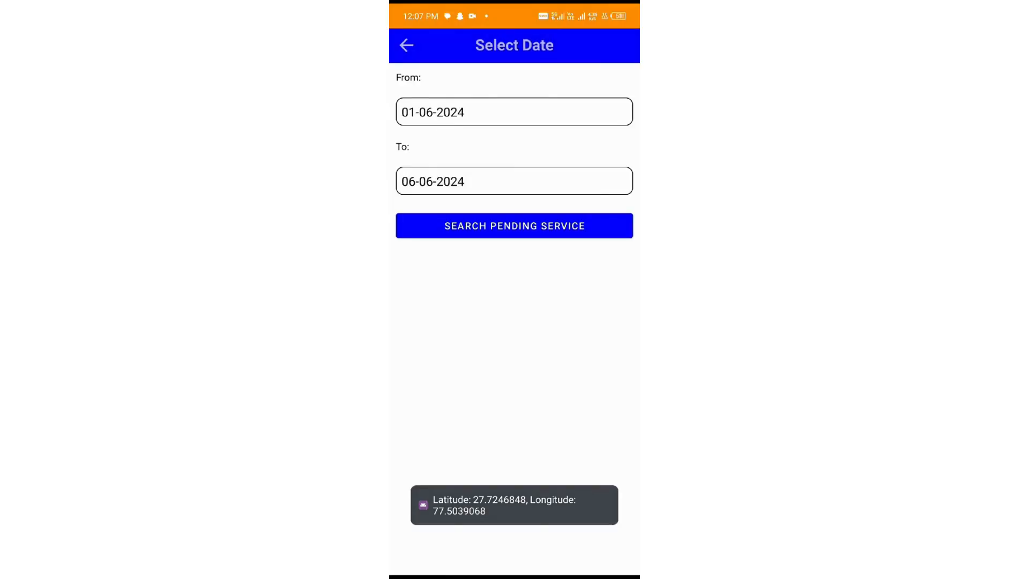
left_click(514, 180)
left_click(441, 419)
left_click(576, 452)
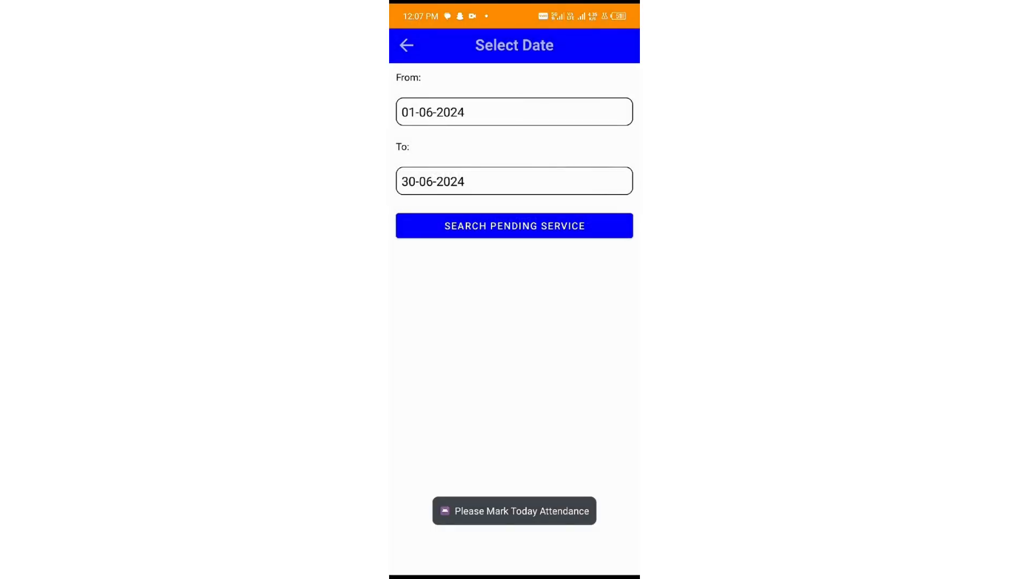
left_click(515, 226)
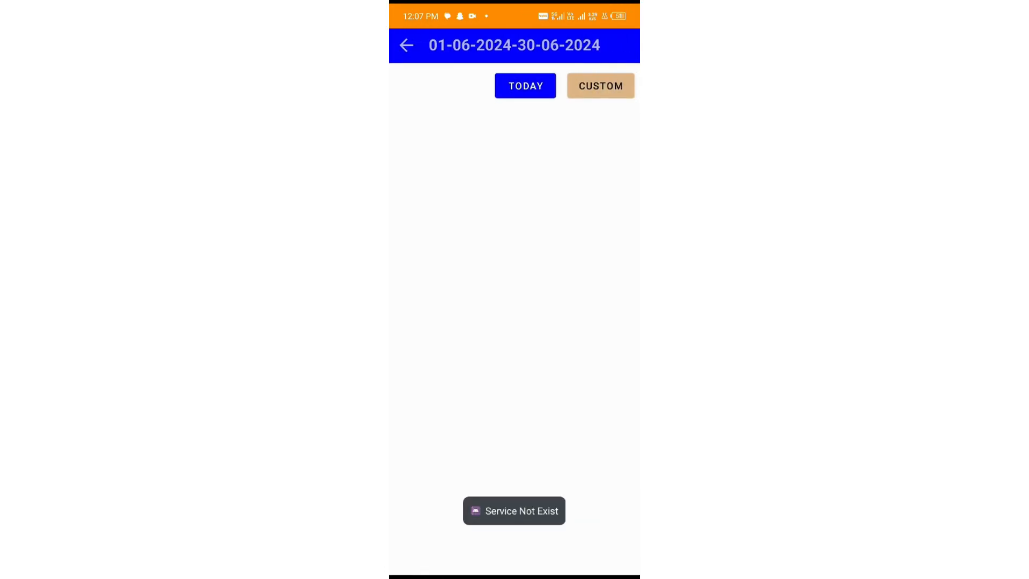
left_click_drag(390, 378, 439, 378)
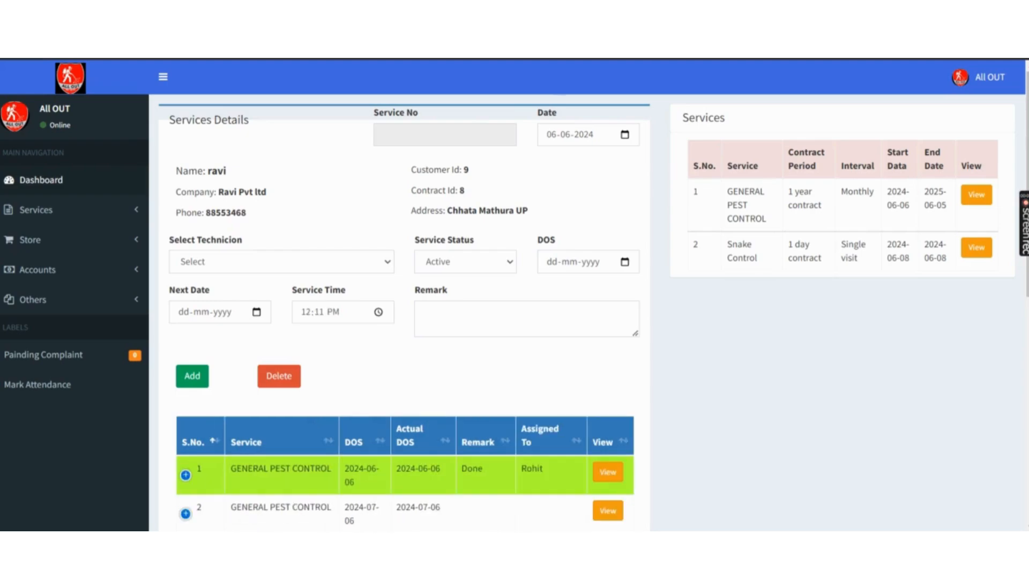
- Expand the Done row 1 service and choose Generate Certificate for the 06-06-2024 treatment
scroll(217, 306, "down", 3)
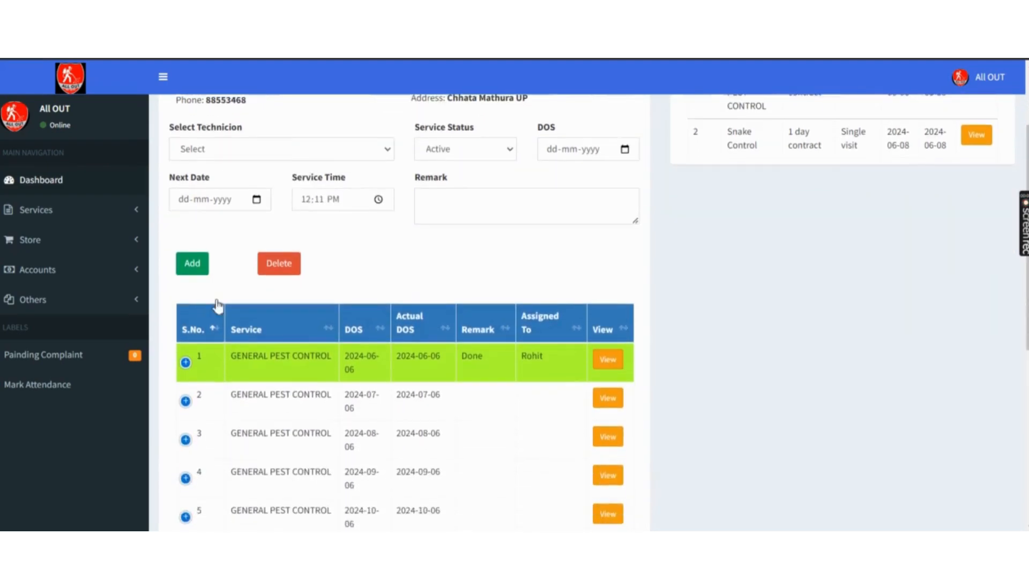
scroll(218, 305, "down", 3)
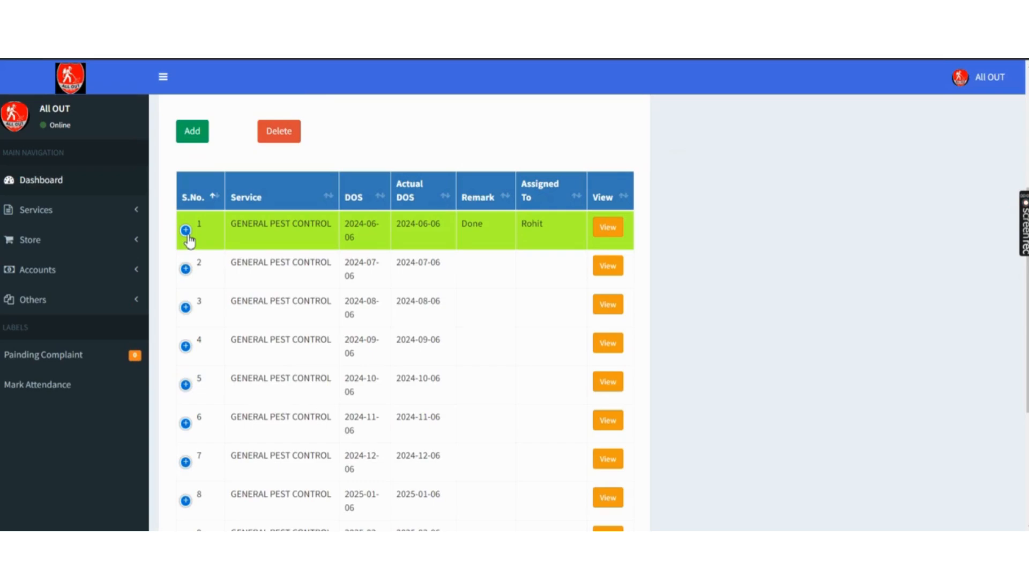
left_click(186, 230)
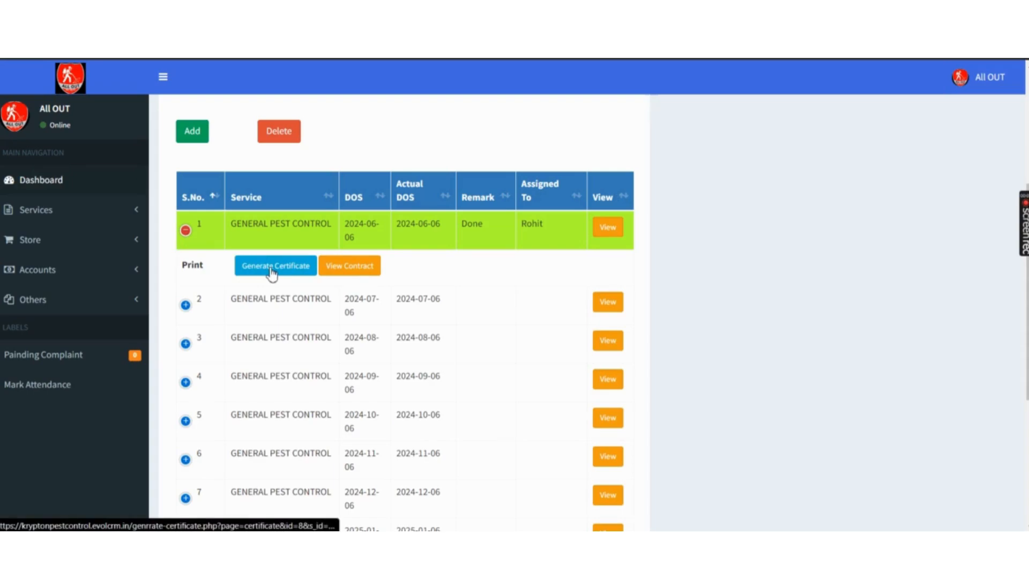
left_click(194, 307)
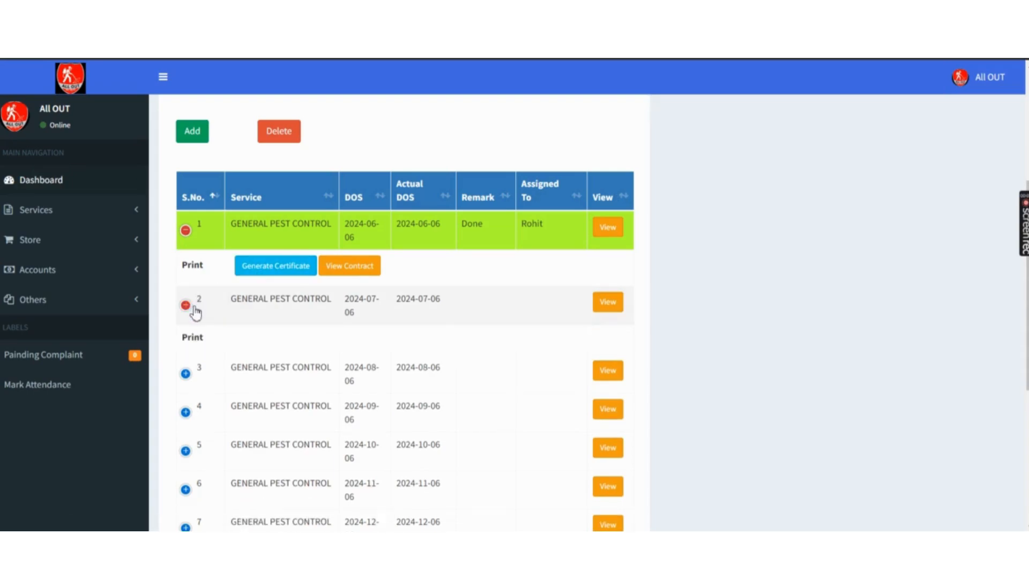
left_click(194, 307)
left_click(195, 310)
left_click(193, 370)
left_click(193, 371)
left_click(188, 308)
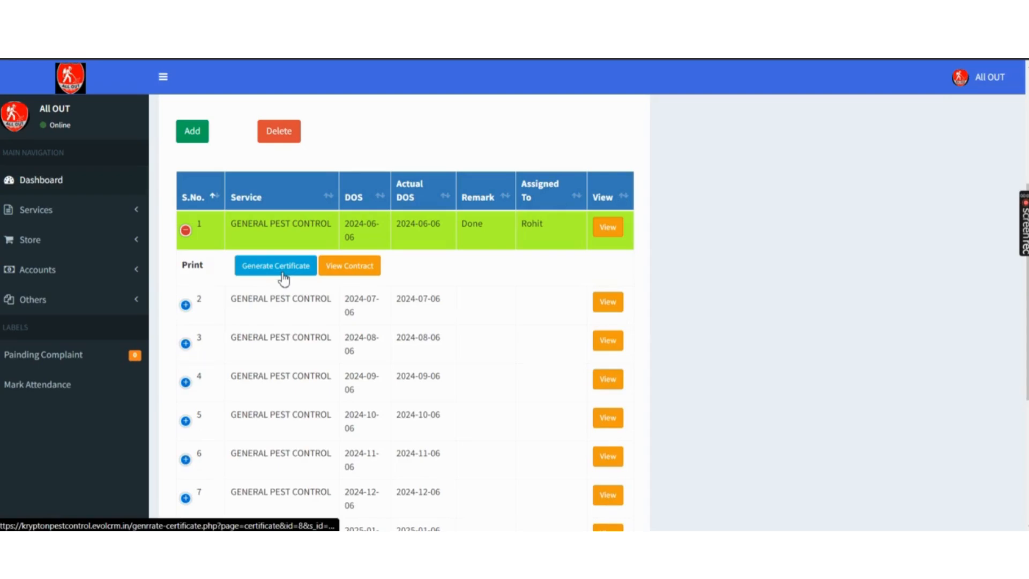
left_click(283, 271)
scroll(282, 277, "down", 3)
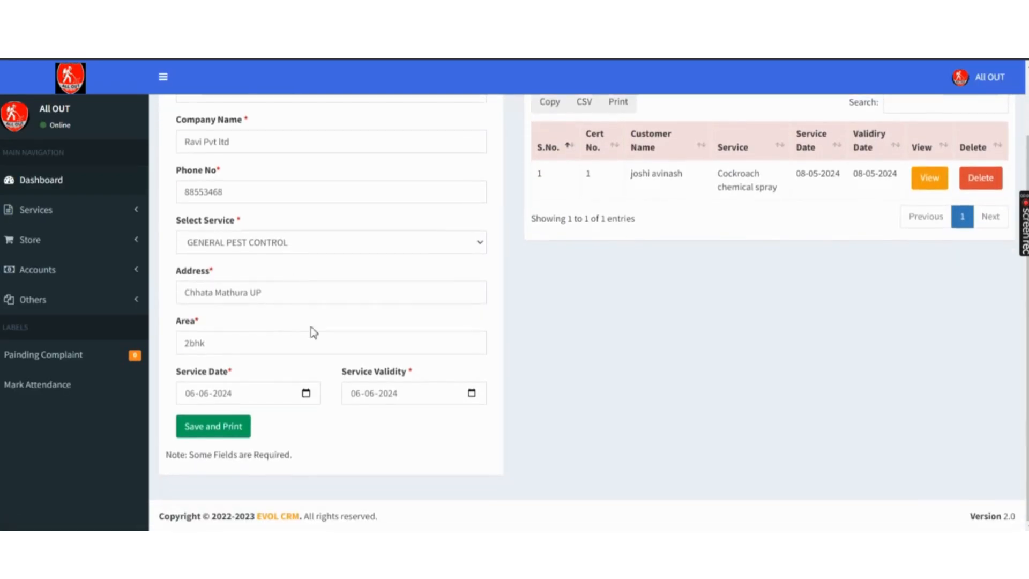
- Set Service Validity to 30-06-2024, save the certificate, and send it to print
left_click(472, 393)
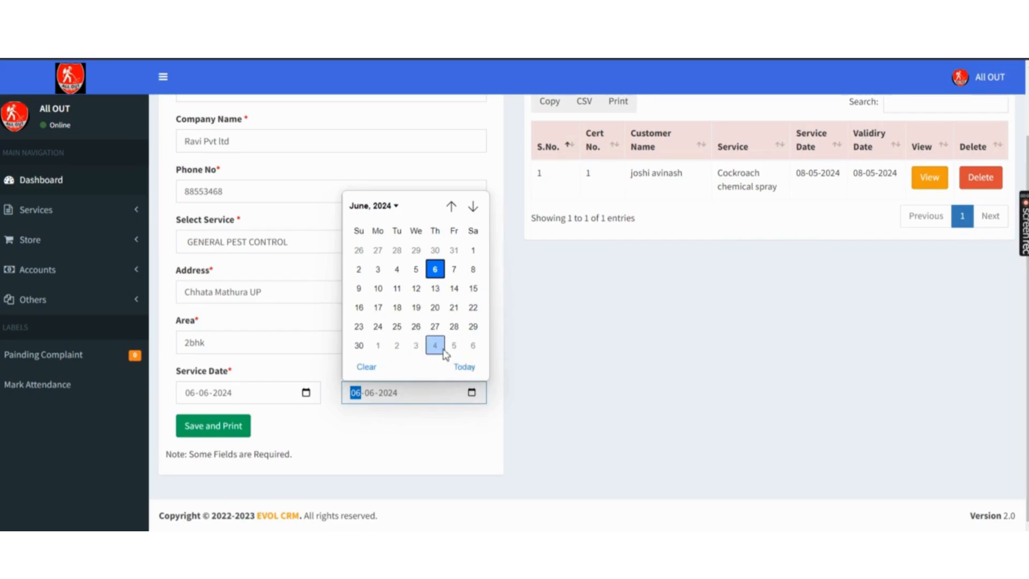
left_click(365, 348)
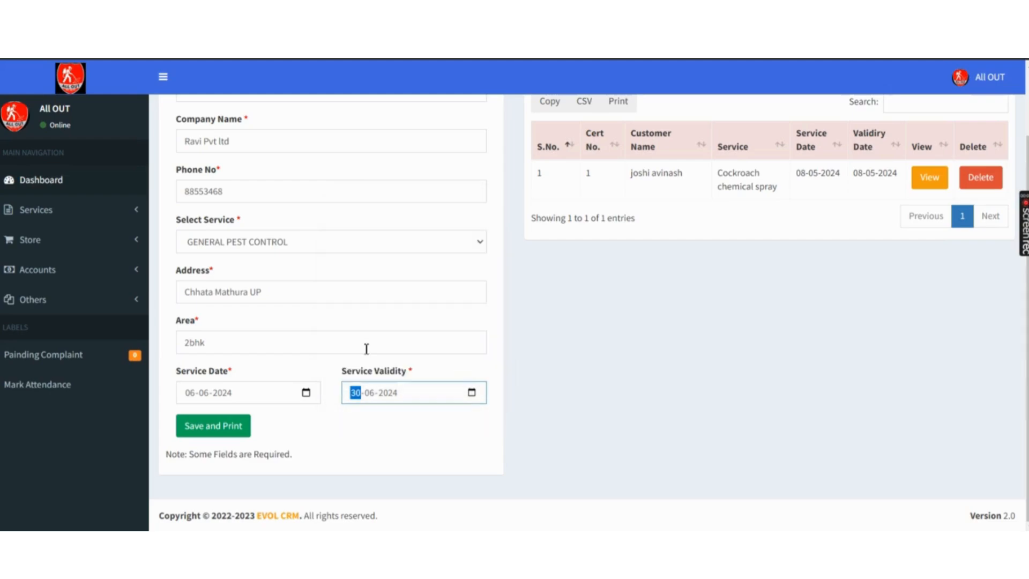
left_click(203, 432)
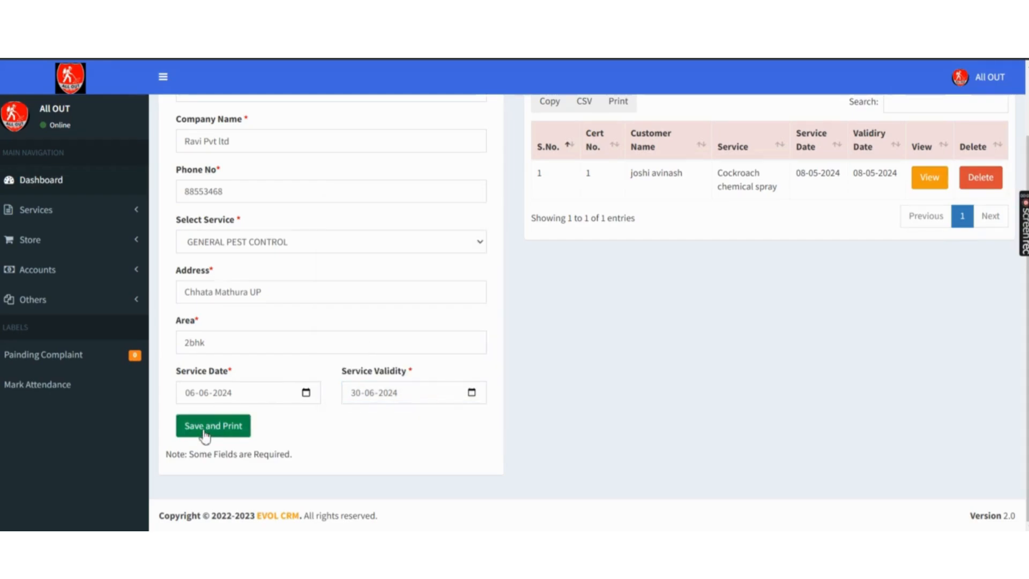
key("Return")
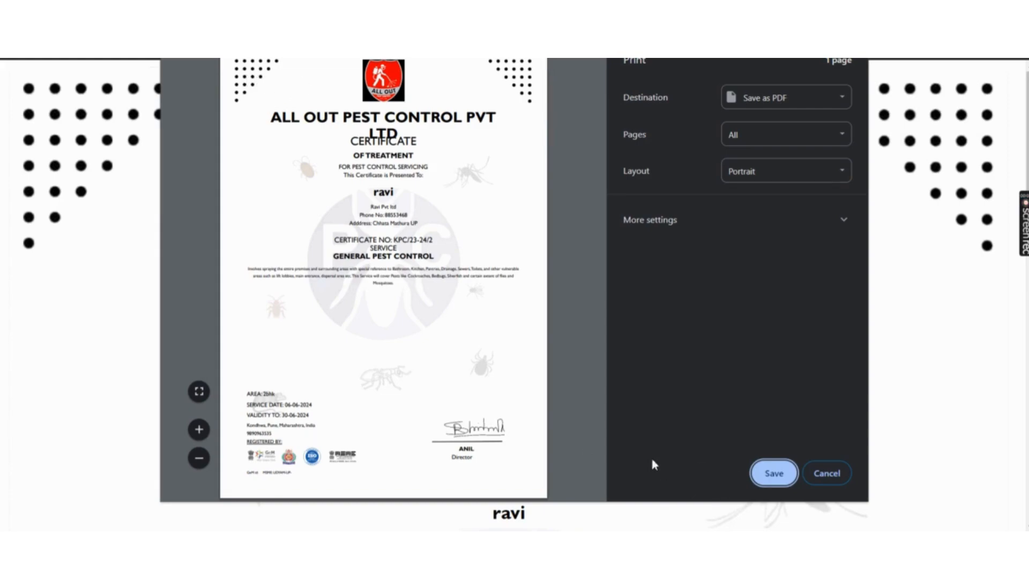
left_click(826, 474)
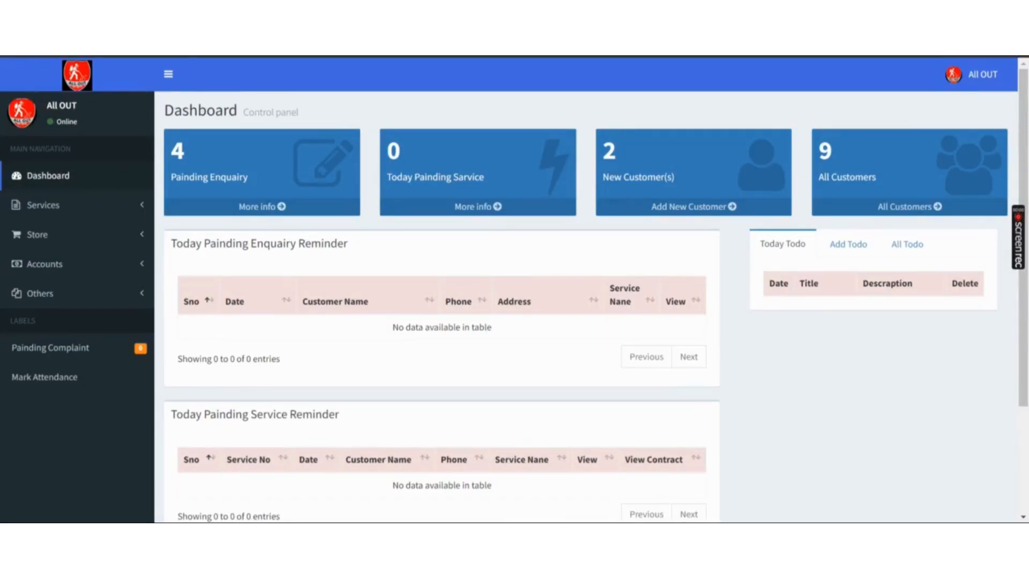
- Open the customer's contract from All Contracts and start a GST invoice
left_click(116, 209)
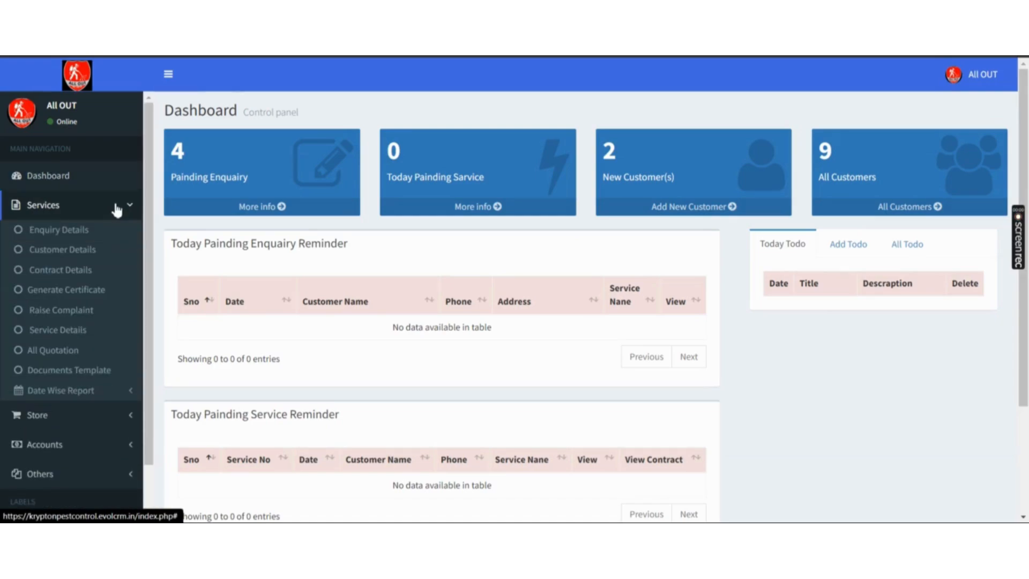
left_click(88, 276)
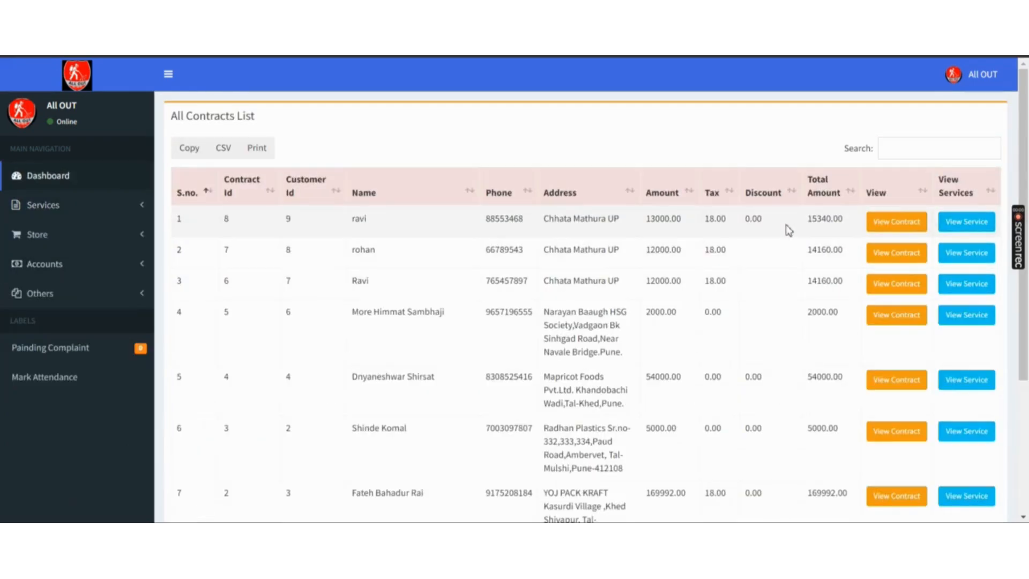
left_click(905, 227)
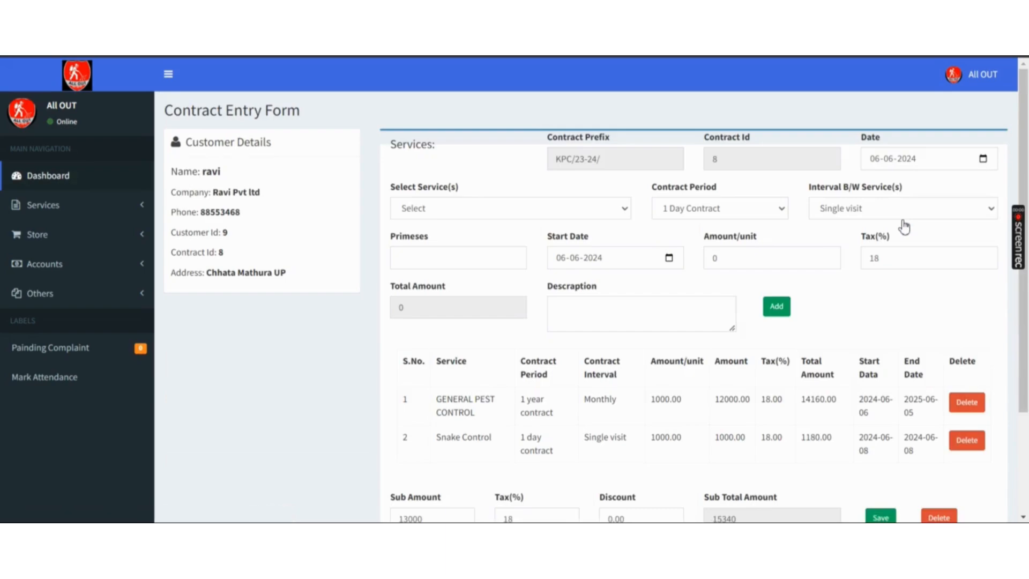
scroll(903, 225, "down", 3)
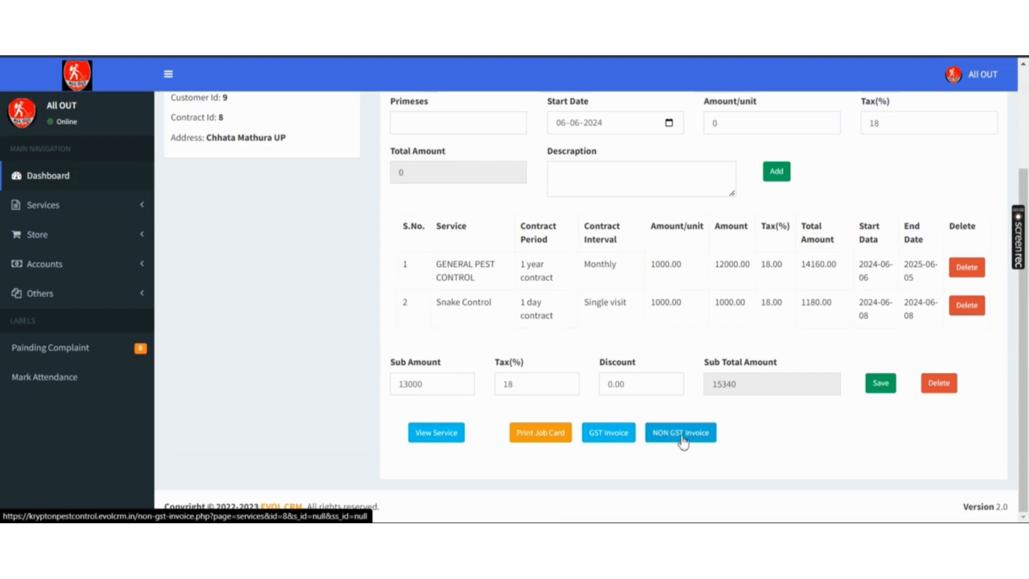
left_click(610, 442)
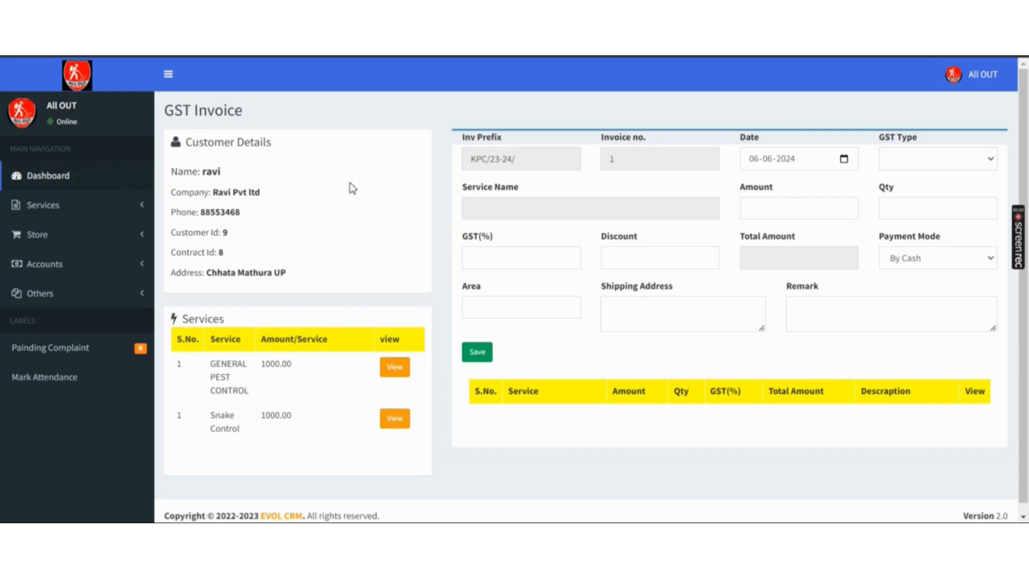
- Load GENERAL PEST CONTROL with quantity 1, 18% GST, 0 discount, paid By Cash
left_click(393, 365)
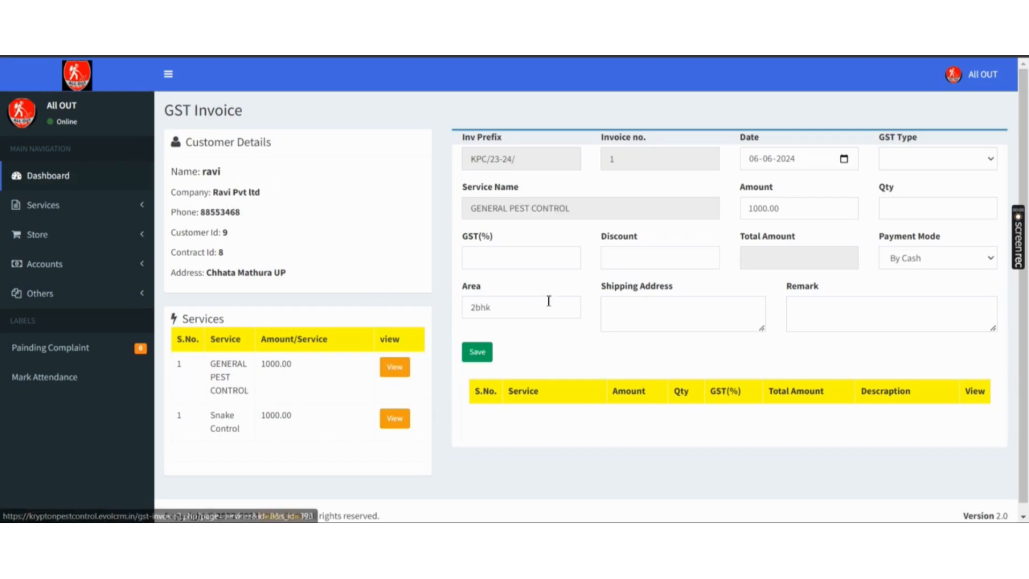
left_click(895, 209)
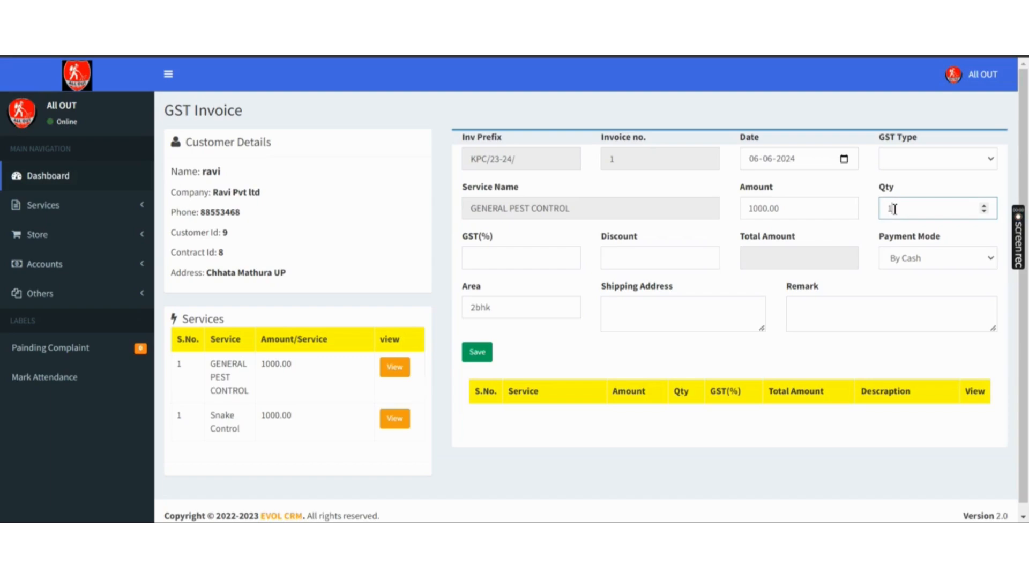
left_click(504, 266)
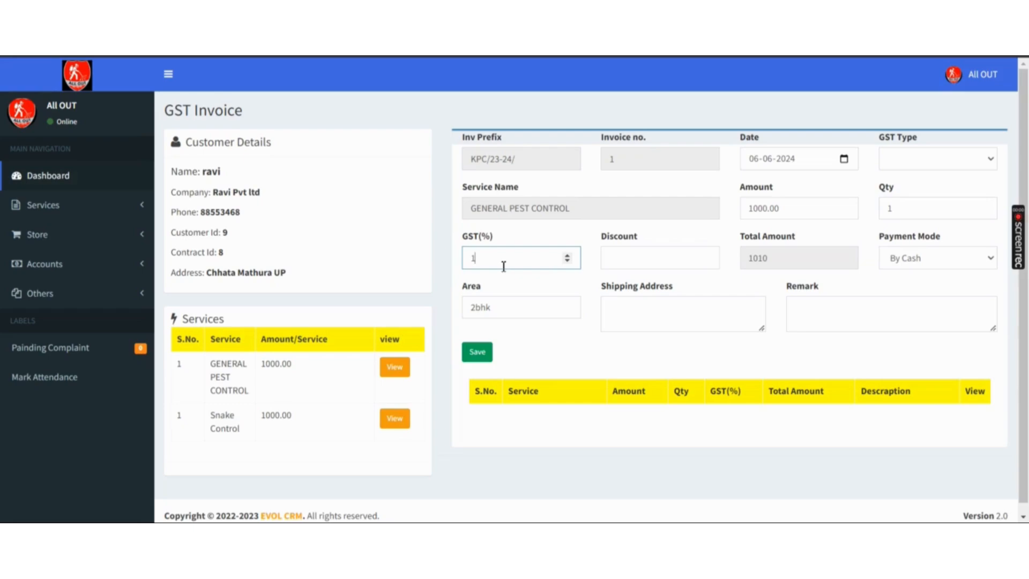
left_click(636, 259)
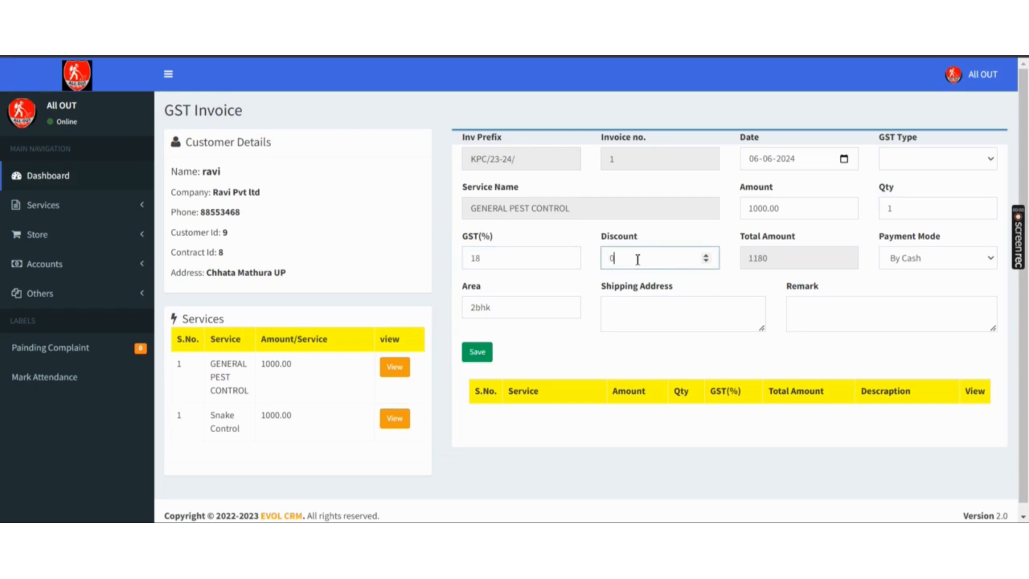
left_click(917, 260)
key("Down")
key("Down")
key("Down")
key("Up")
key("Up")
key("Up")
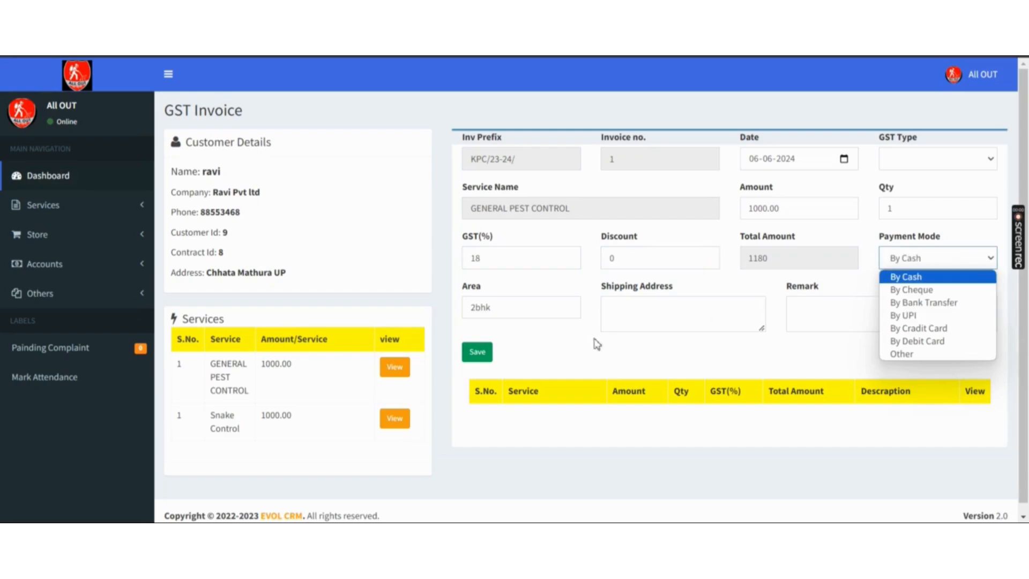
- Fill in the shipping address, add the line as CGST/SGST and save the 1180 invoice
left_click(614, 309)
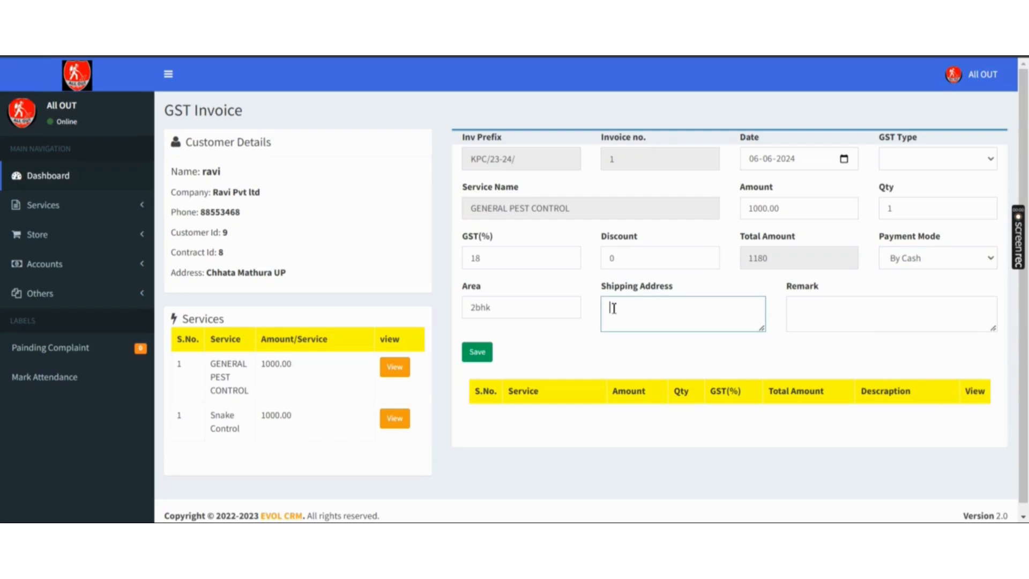
left_click_drag(295, 277, 209, 281)
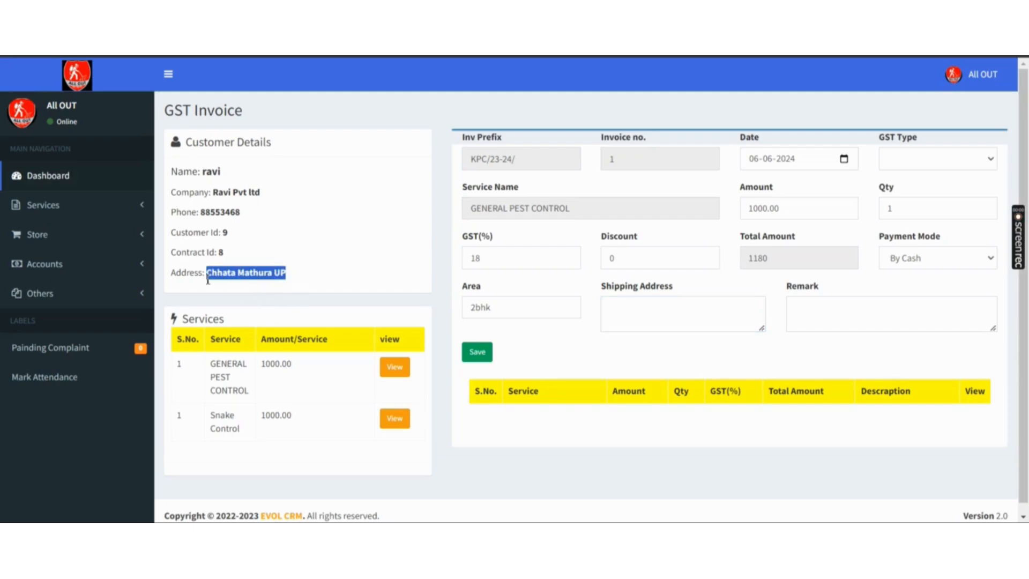
left_click(479, 354)
key("Down")
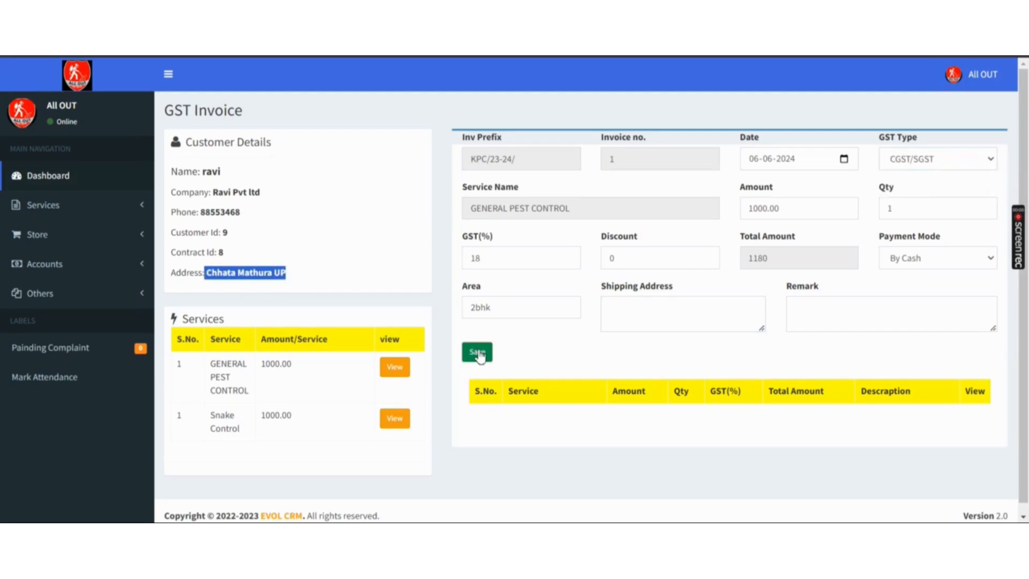
left_click(479, 354)
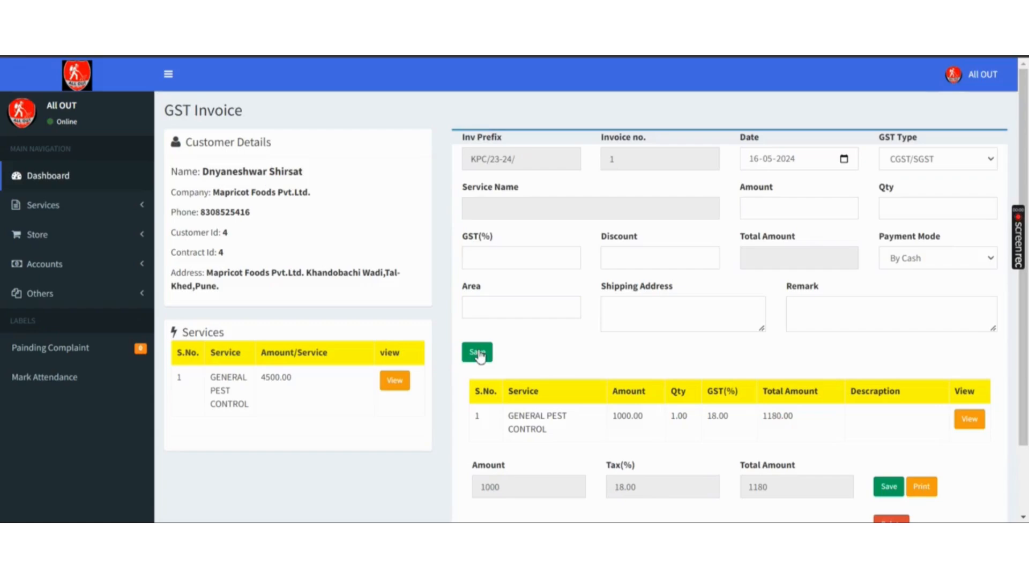
scroll(479, 356, "down", 2)
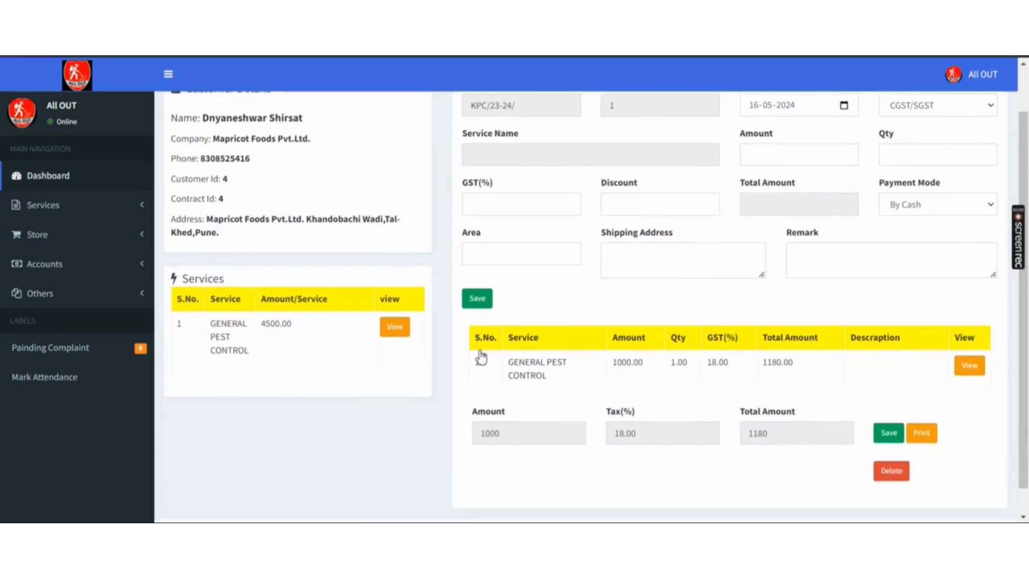
left_click(886, 414)
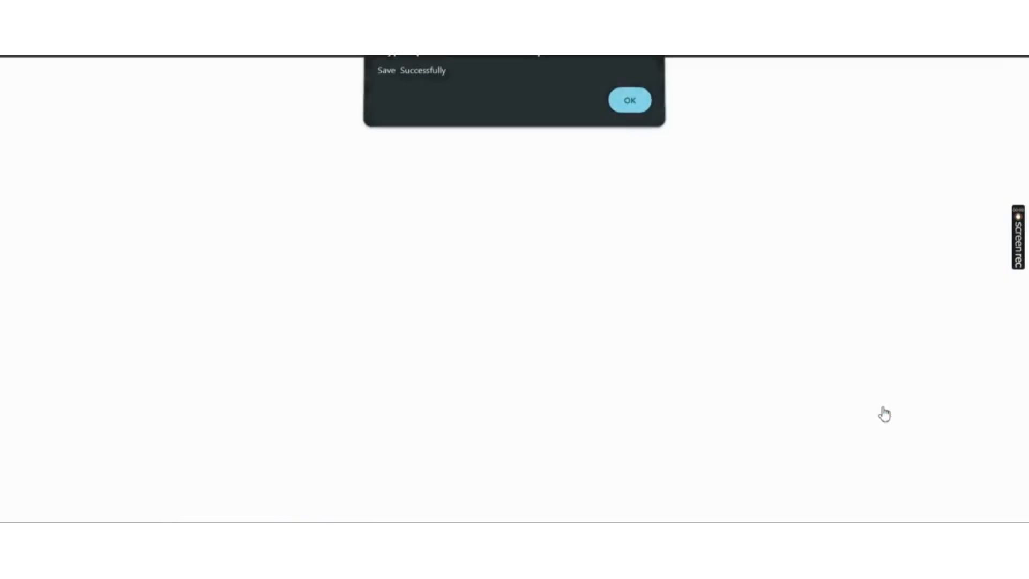
scroll(885, 414, "down", 1)
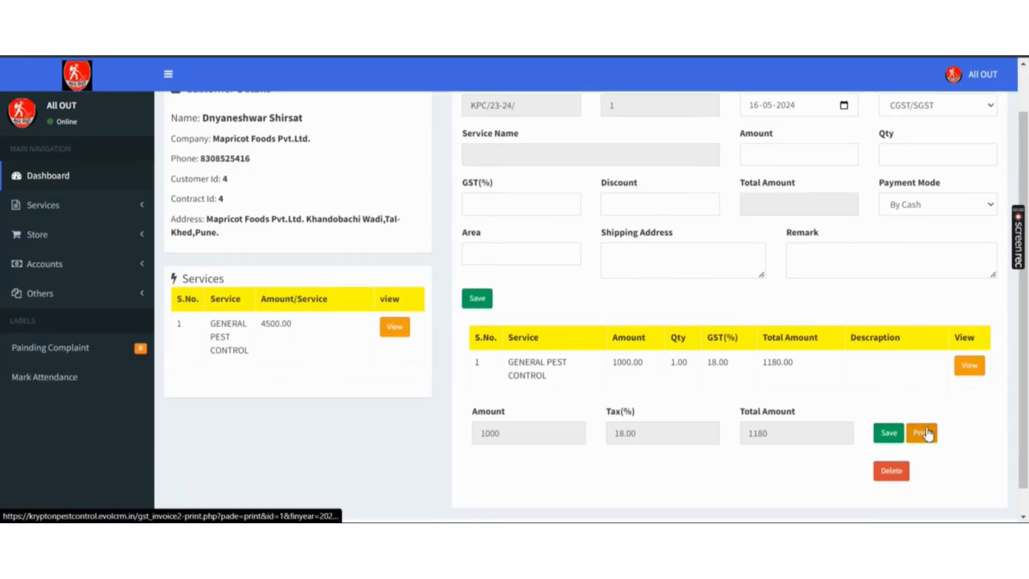
- Preview the saved tax invoice's From and invoice-number details, then cancel printing
left_click(928, 434)
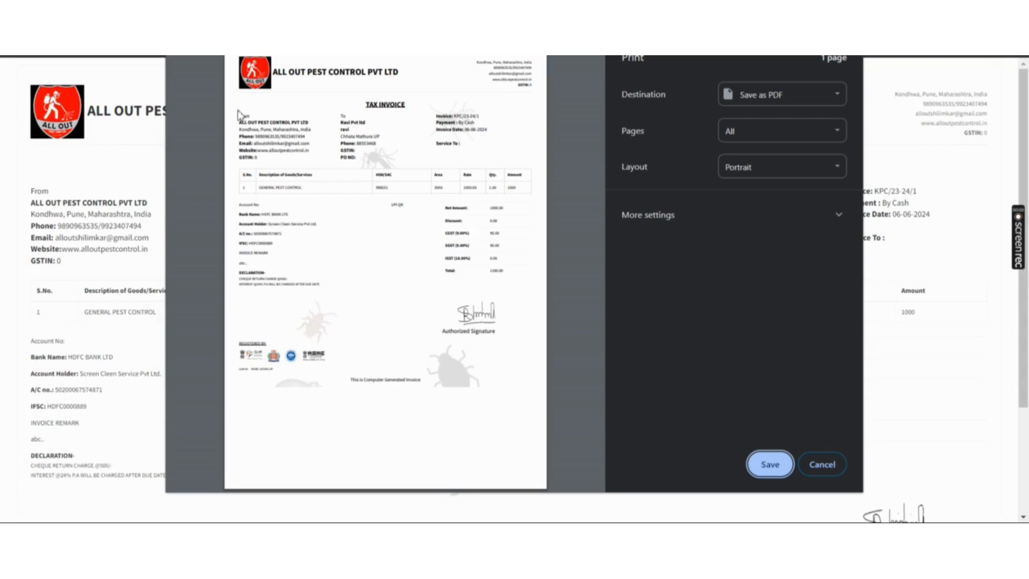
left_click_drag(238, 120, 367, 152)
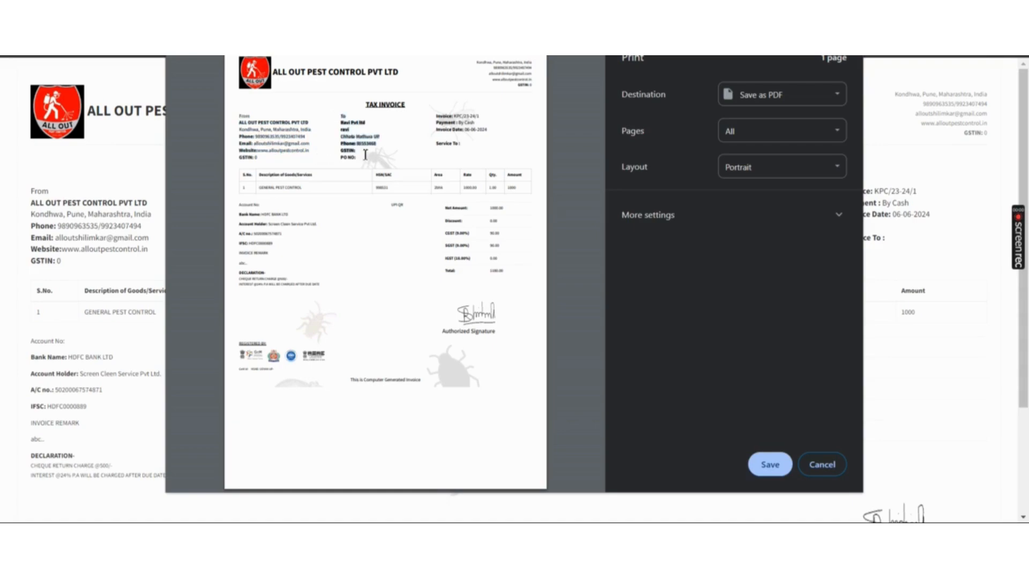
left_click_drag(434, 115, 465, 143)
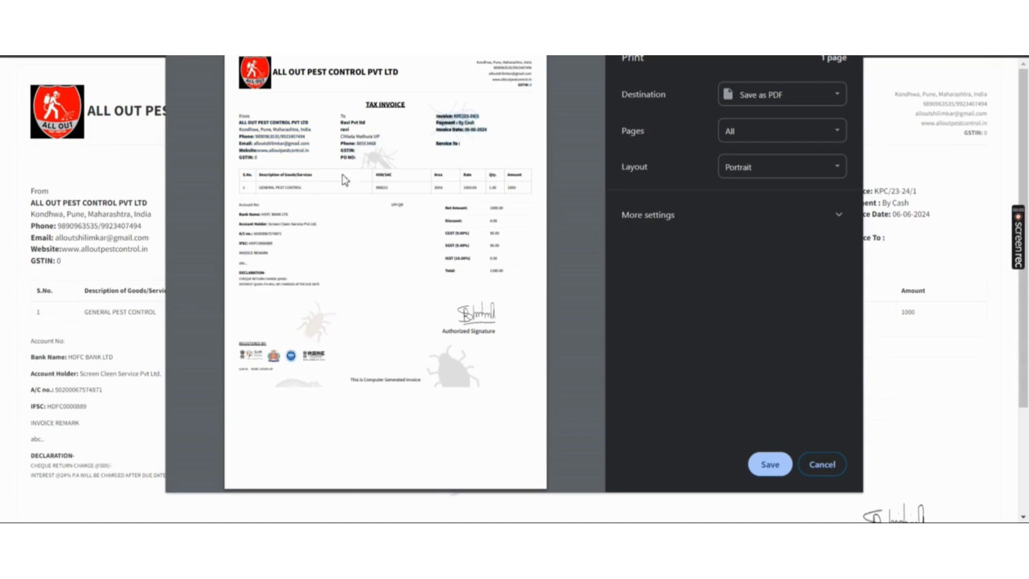
left_click(240, 176)
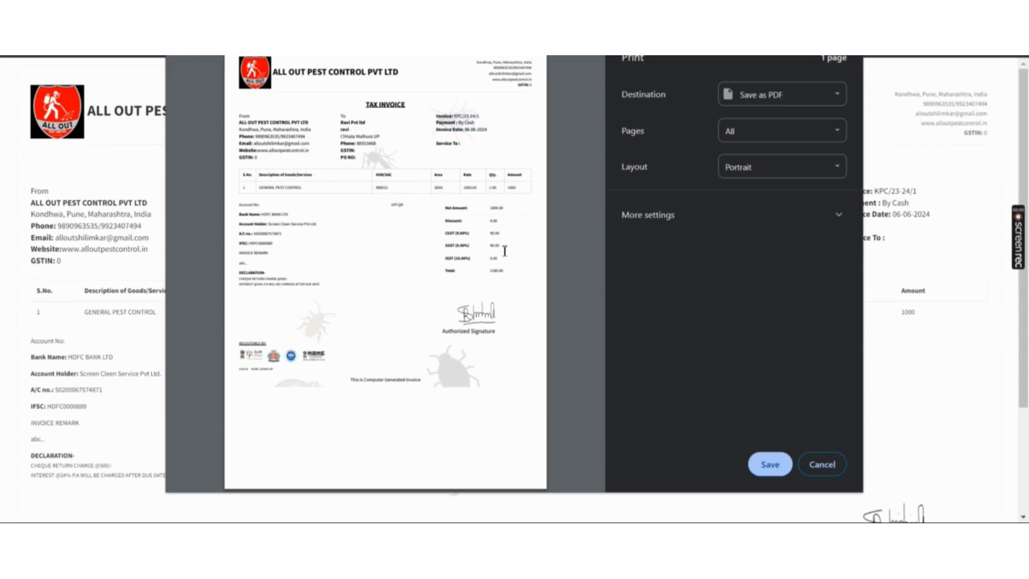
left_click(829, 461)
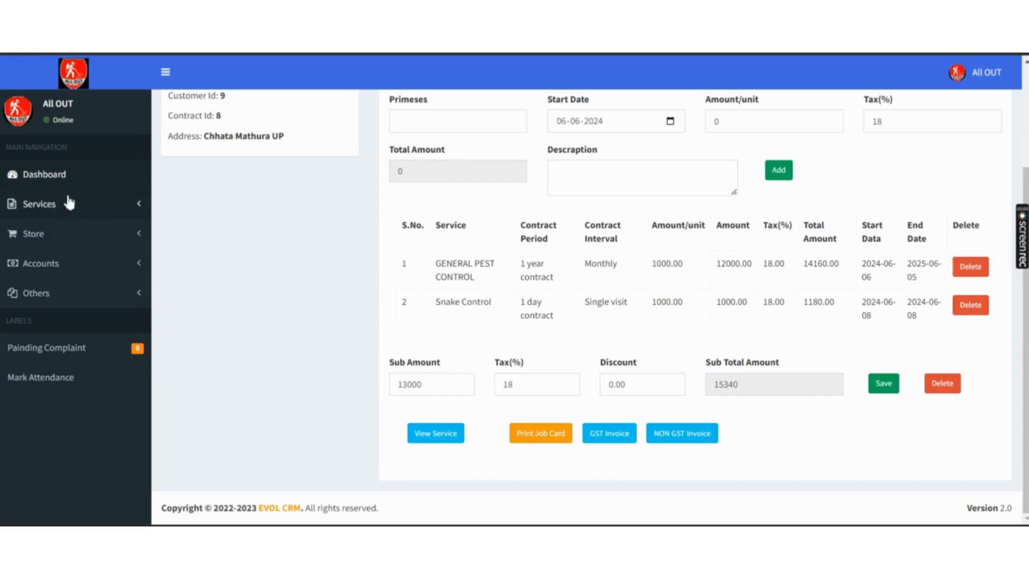
- Browse Raise Complaint and All Quotation, ending on the Documents Template page
left_click(116, 212)
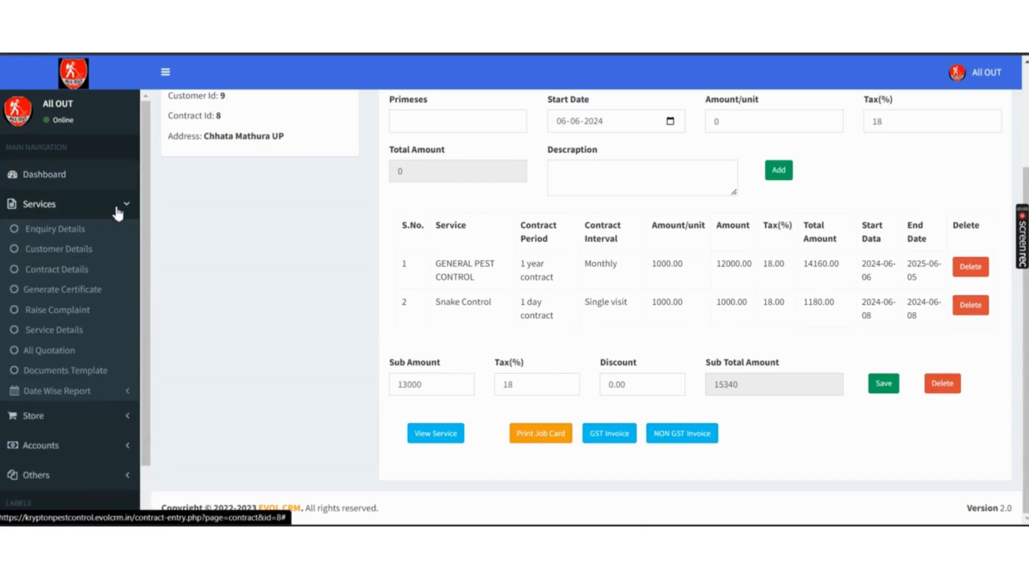
left_click(68, 311)
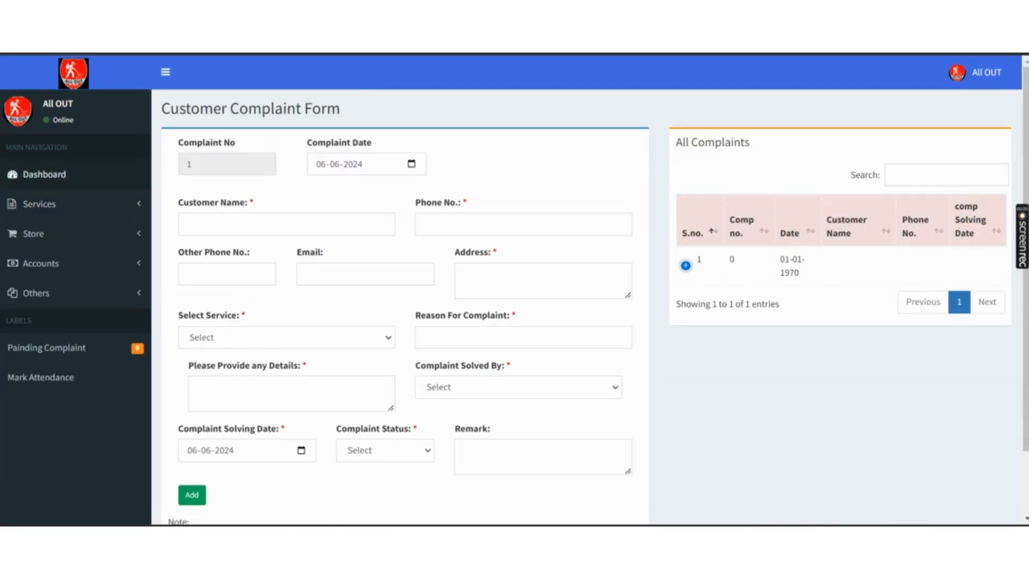
scroll(837, 268, "down", 1)
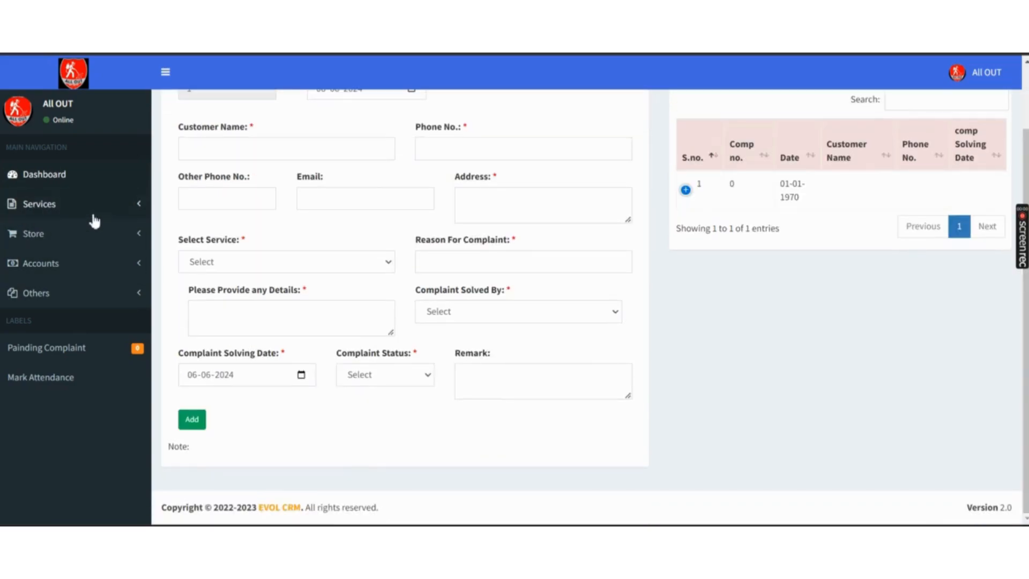
left_click(103, 203)
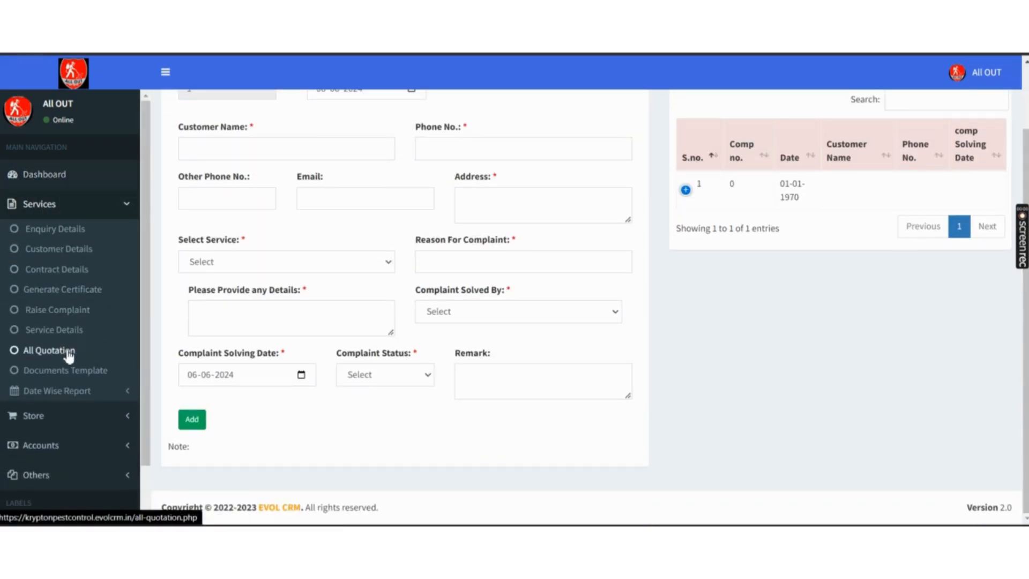
left_click(68, 352)
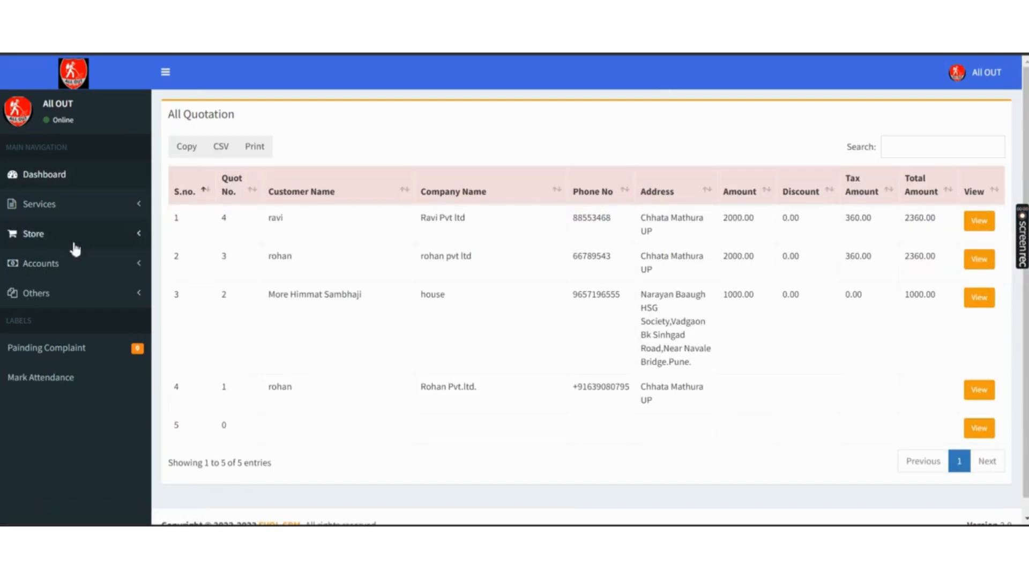
left_click(128, 205)
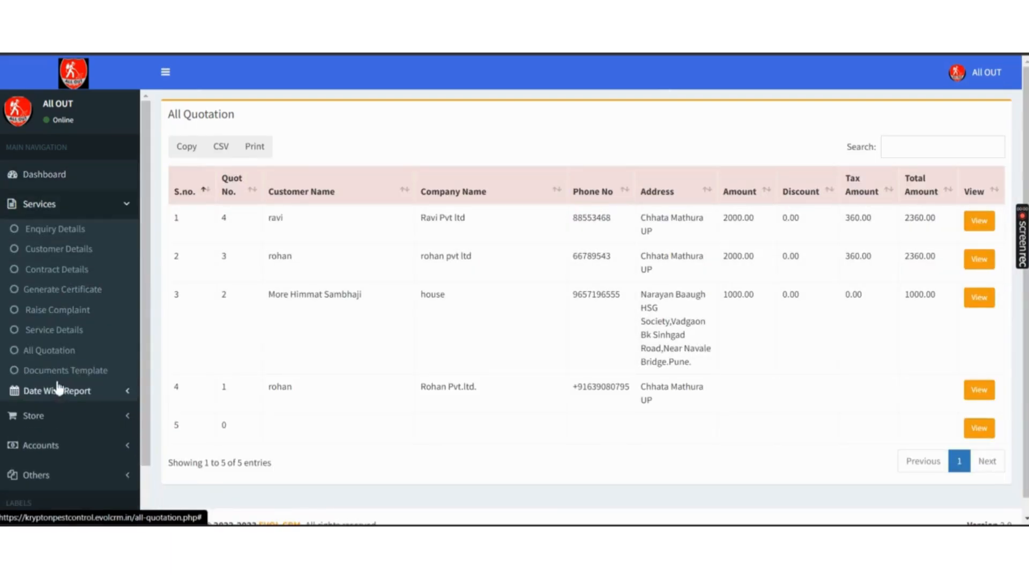
left_click(66, 371)
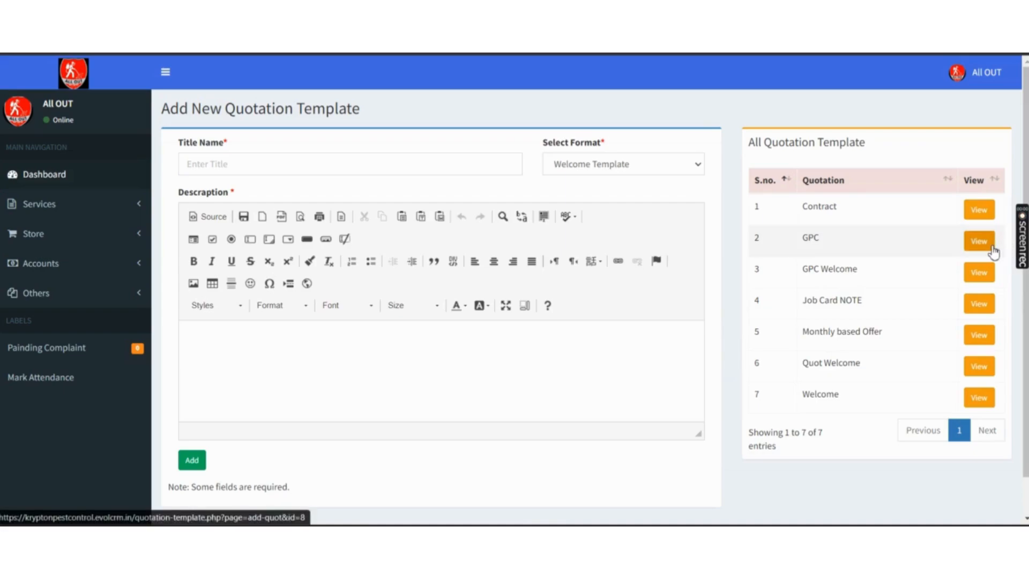
- Expand Services, Date Wise Report and Store in the sidebar to reach Vendor Details
left_click(101, 205)
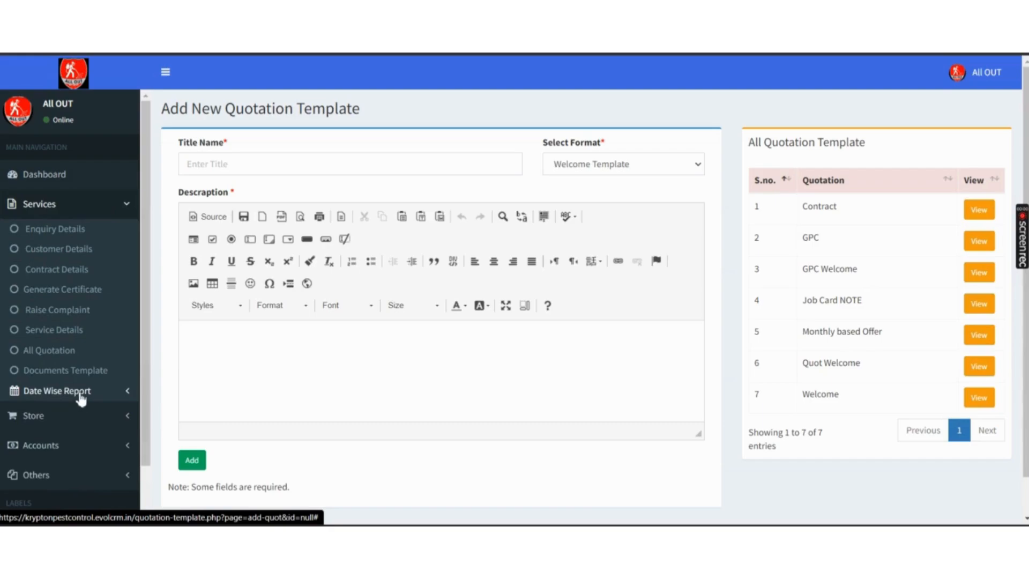
left_click(79, 395)
left_click_drag(146, 336, 142, 438)
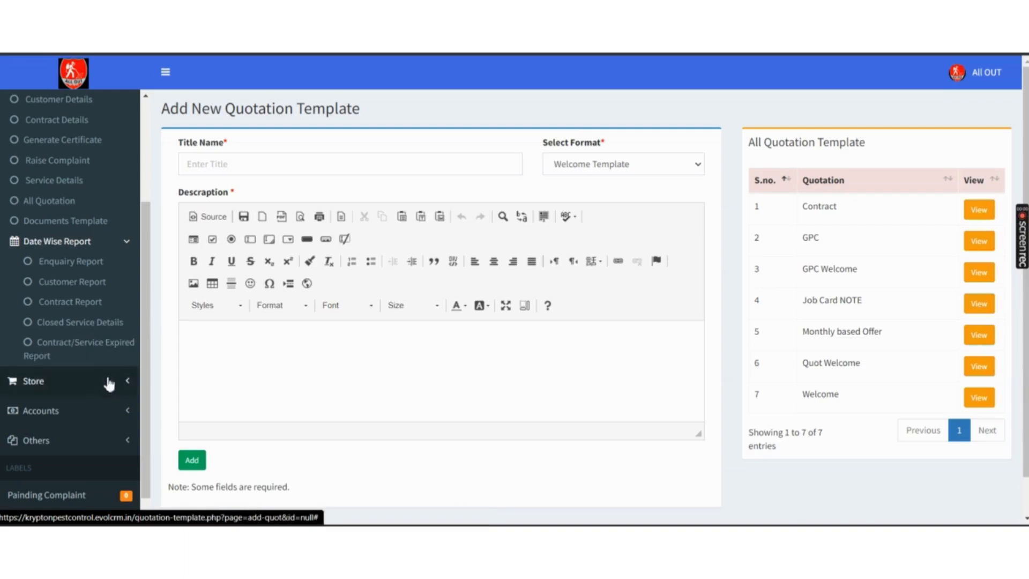
left_click(127, 382)
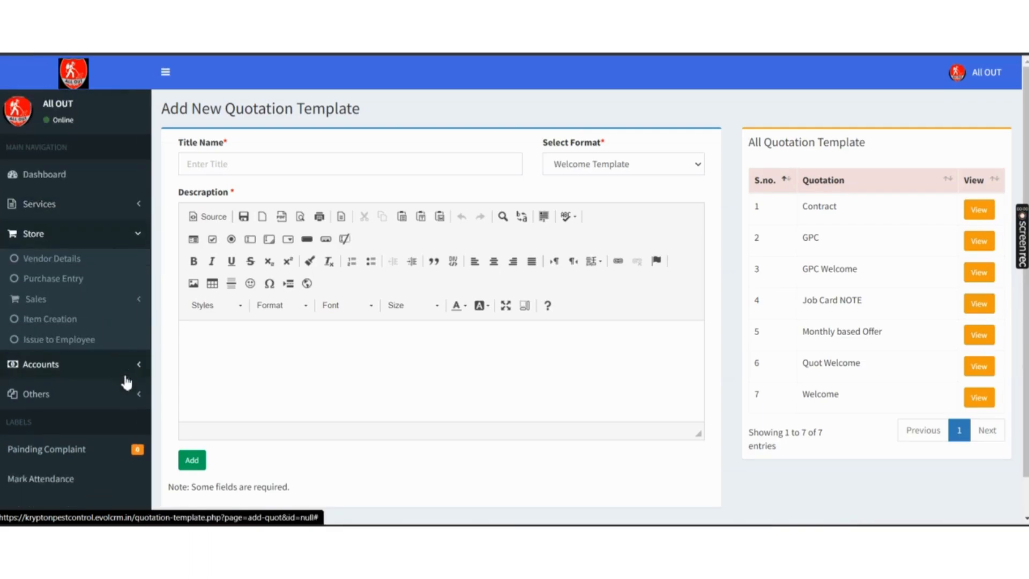
left_click(52, 260)
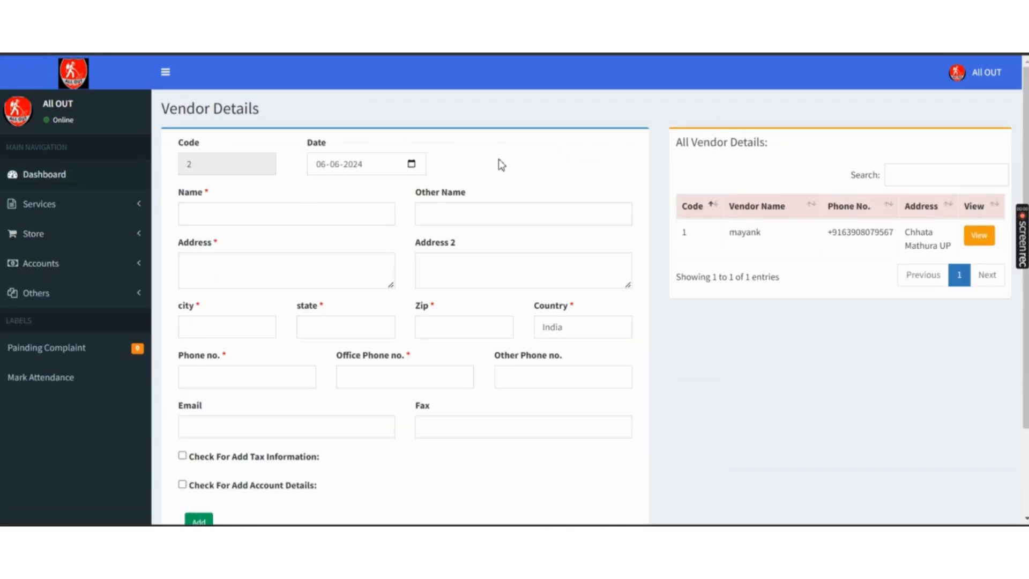
- Check the vendor form, then open and scroll through the Purchase Entry page
left_click(296, 211)
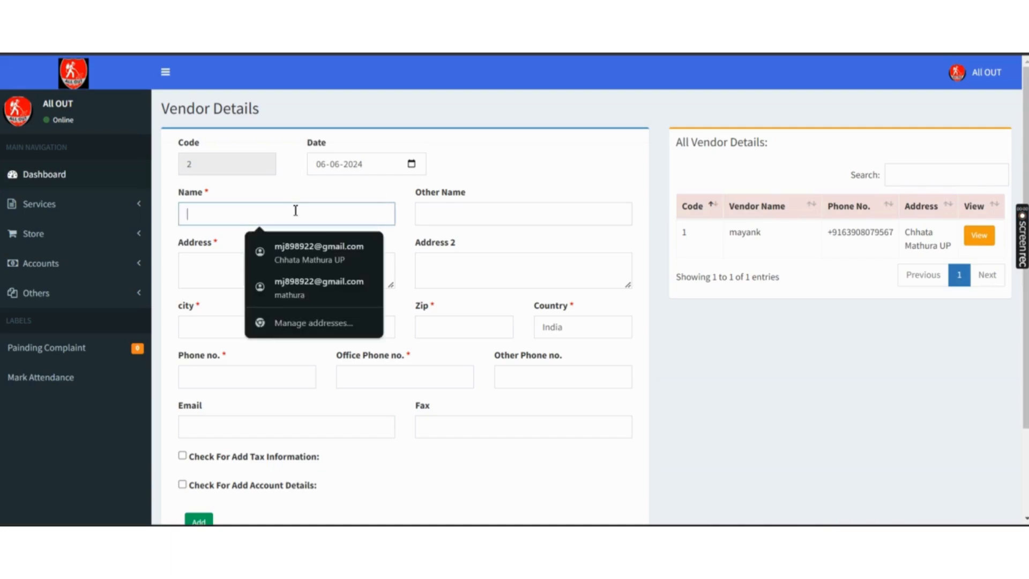
left_click(360, 192)
scroll(359, 192, "down", 1)
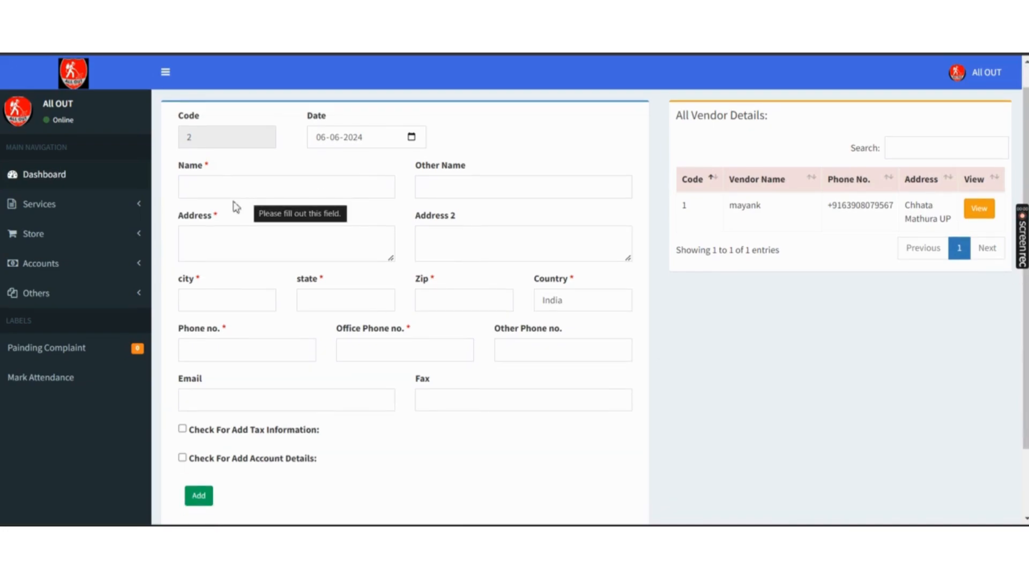
scroll(232, 220, "down", 3)
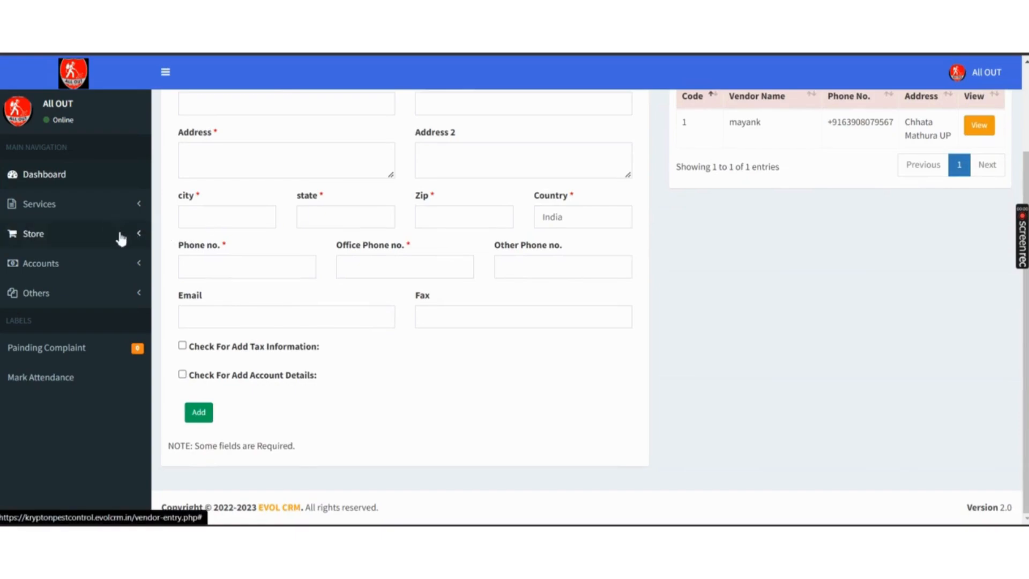
left_click(119, 234)
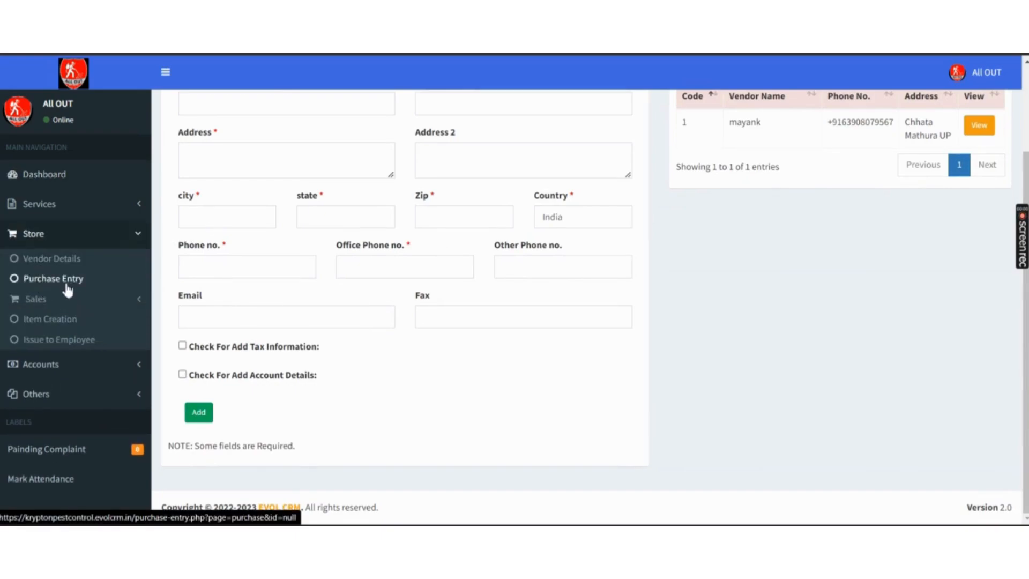
left_click(66, 285)
scroll(174, 220, "down", 4)
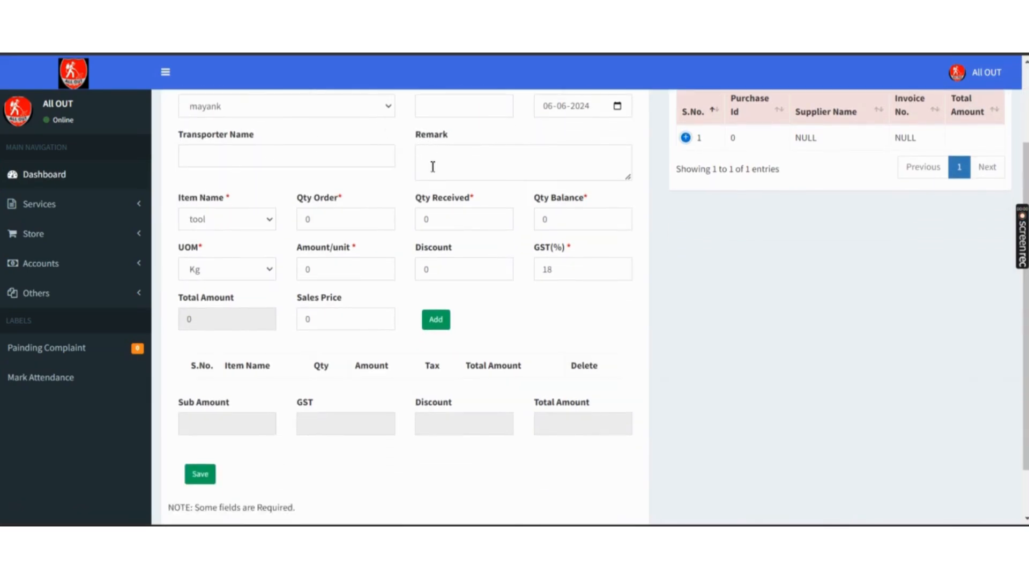
scroll(432, 177, "down", 2)
scroll(428, 222, "up", 5)
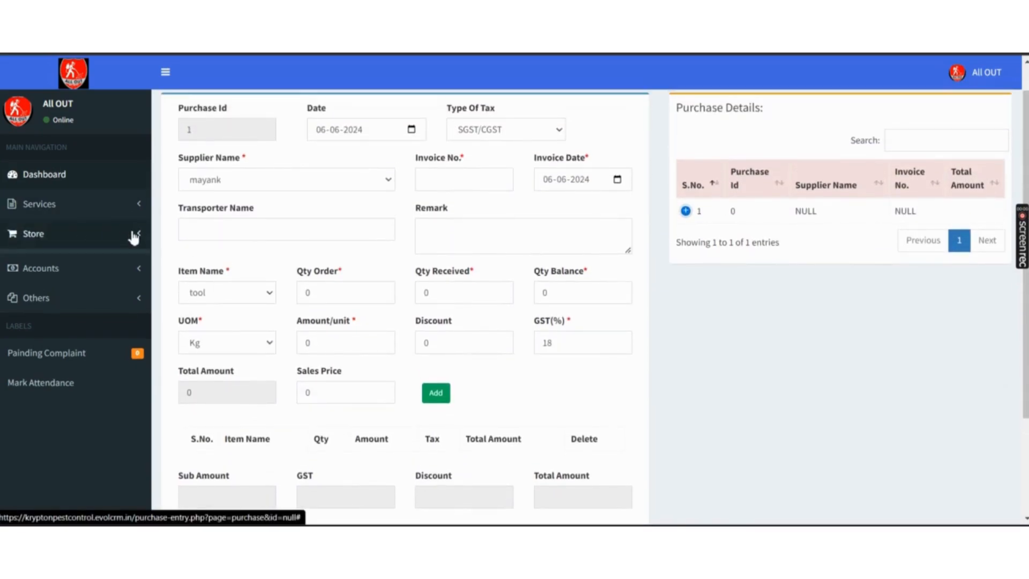
- Visit Sales Invoice and Item Creation, ending on Issue Item To Employee
left_click(133, 235)
left_click(111, 303)
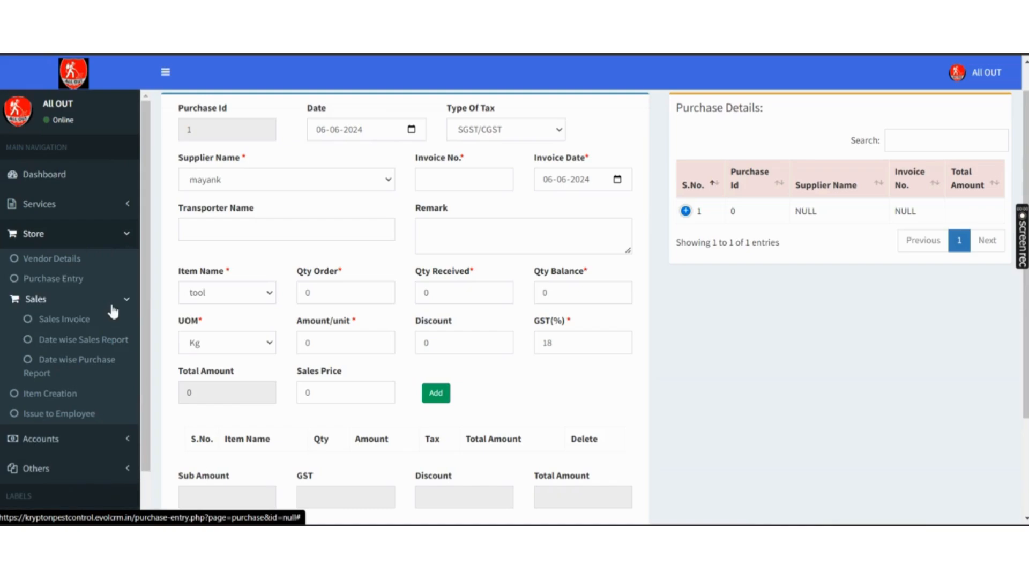
left_click(64, 320)
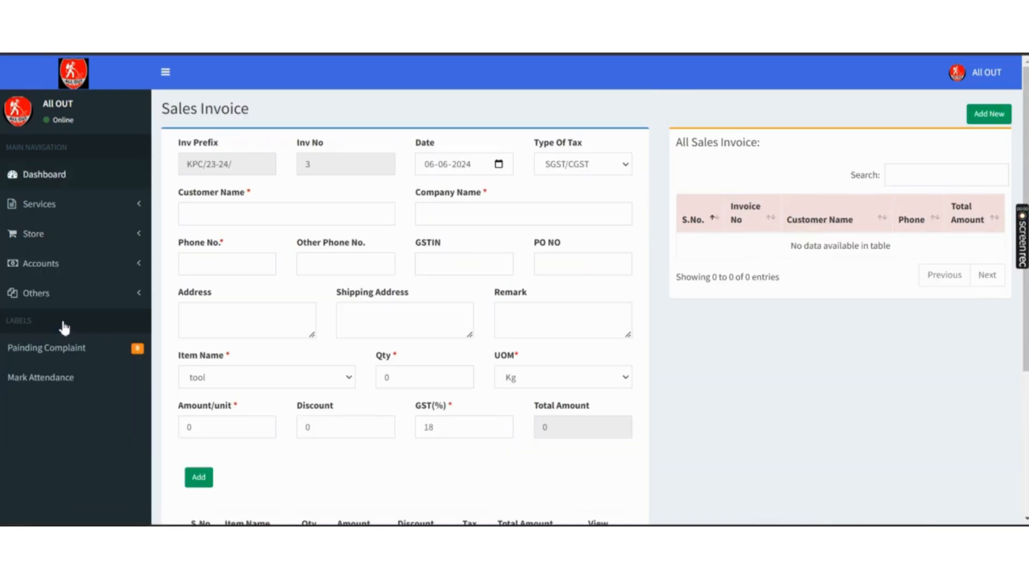
left_click(137, 239)
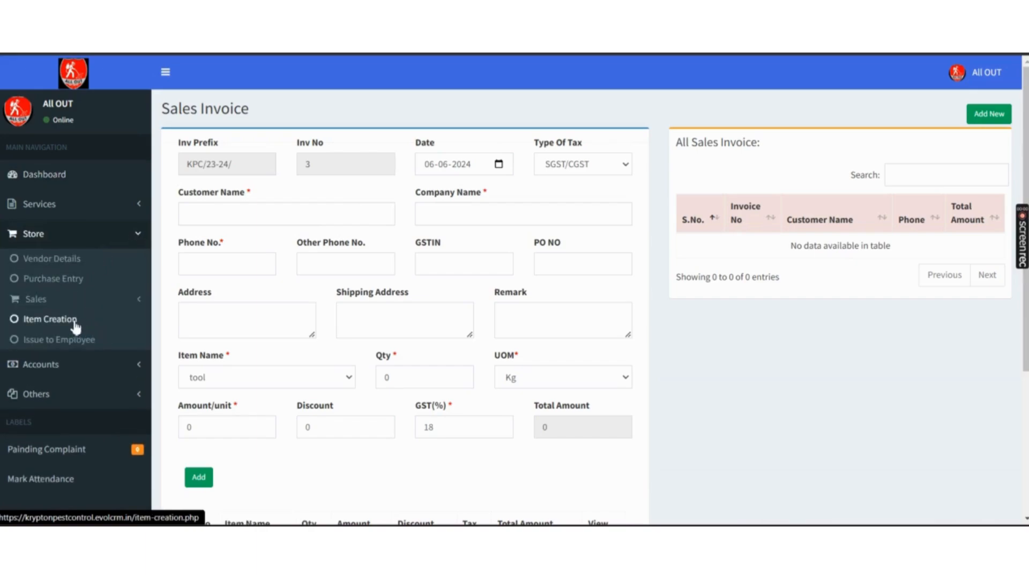
left_click(66, 320)
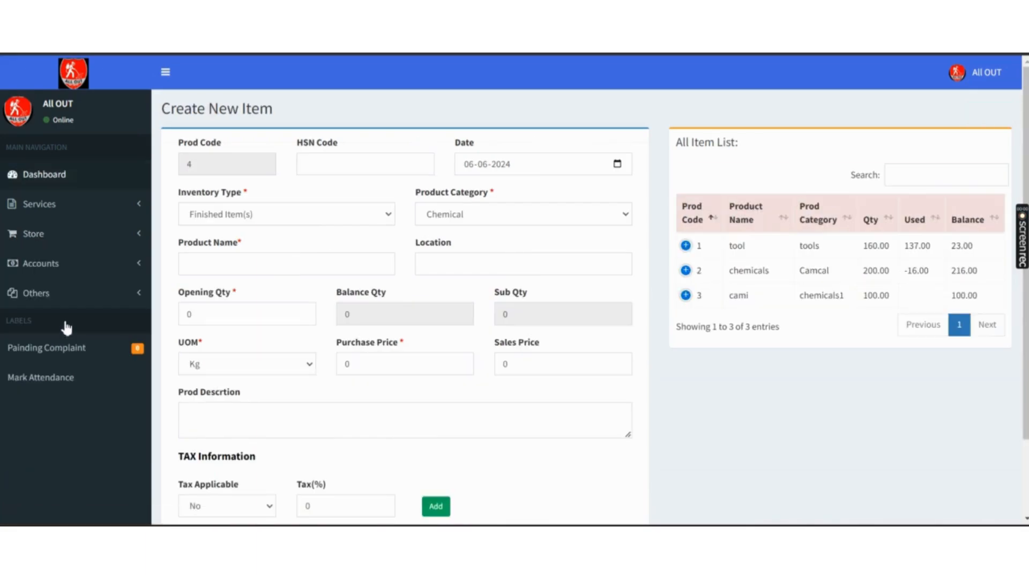
left_click(138, 238)
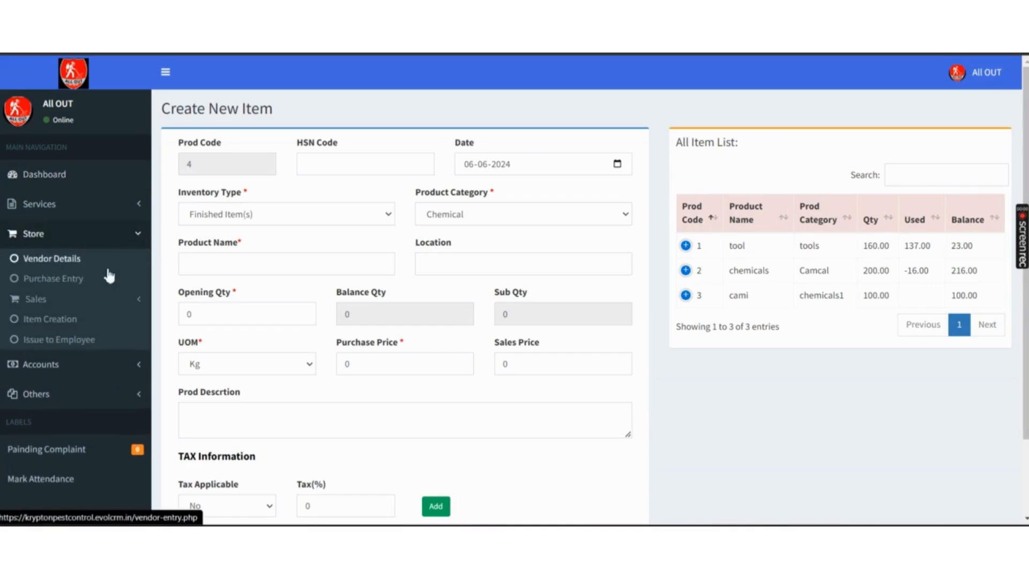
left_click(92, 346)
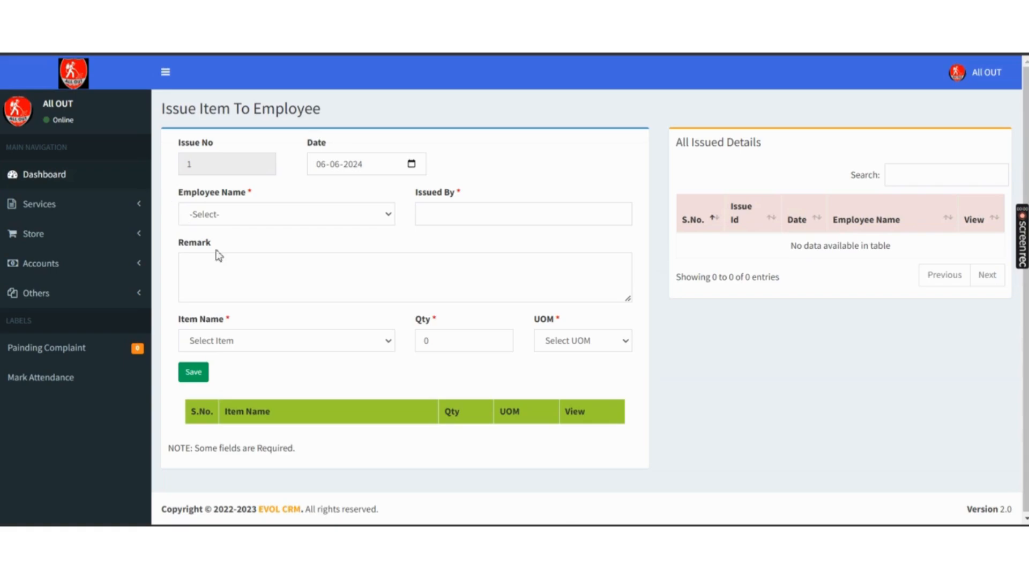
- Expand Store, Accounts and Others in the sidebar to list the setup pages
left_click(136, 233)
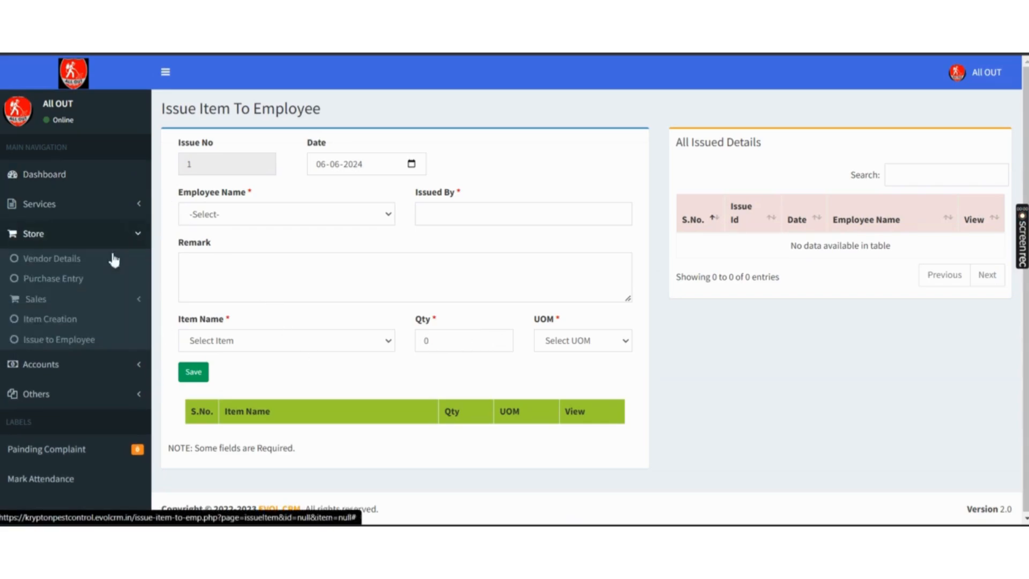
left_click(136, 369)
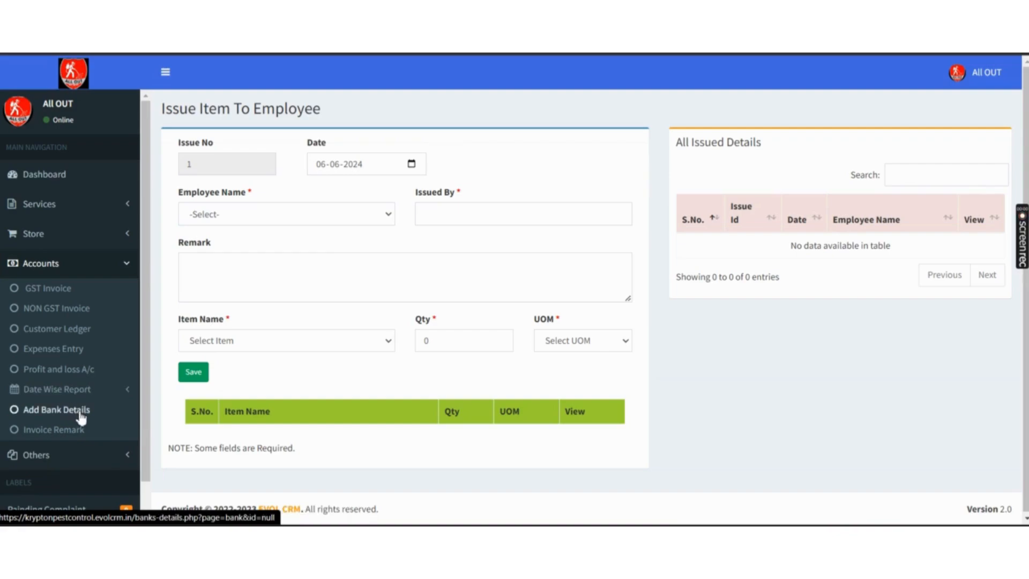
left_click(130, 455)
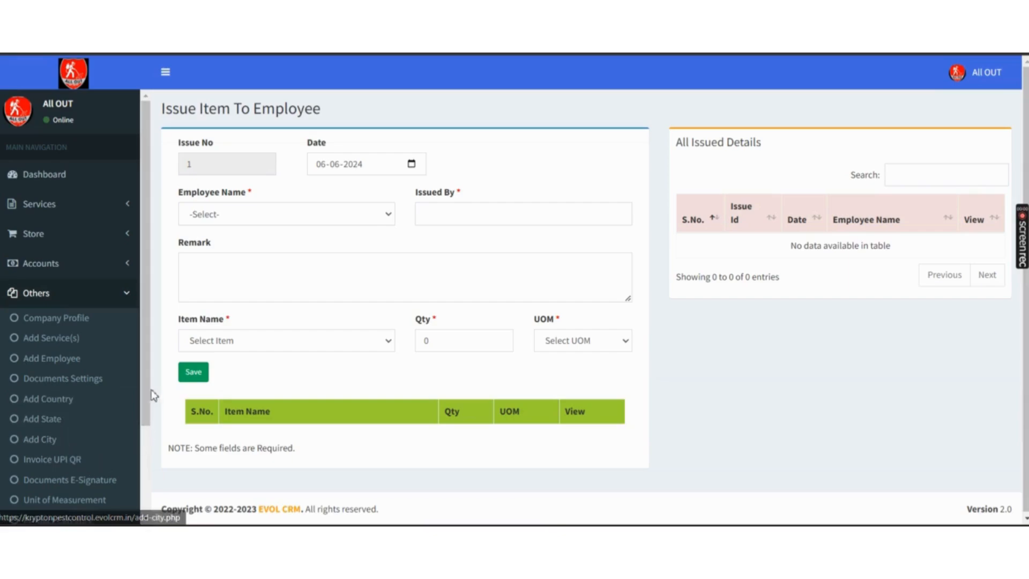
left_click_drag(145, 391, 143, 488)
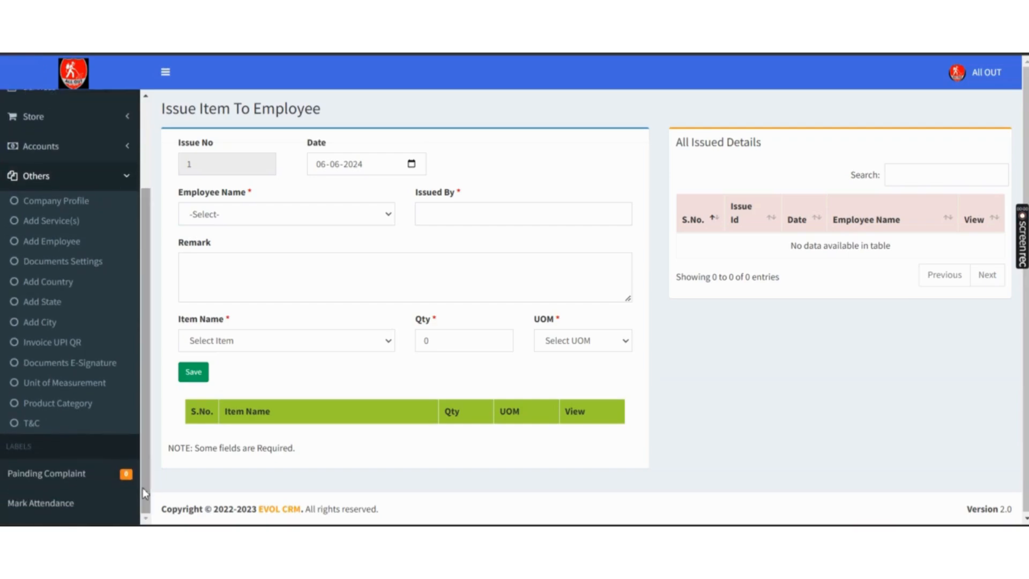